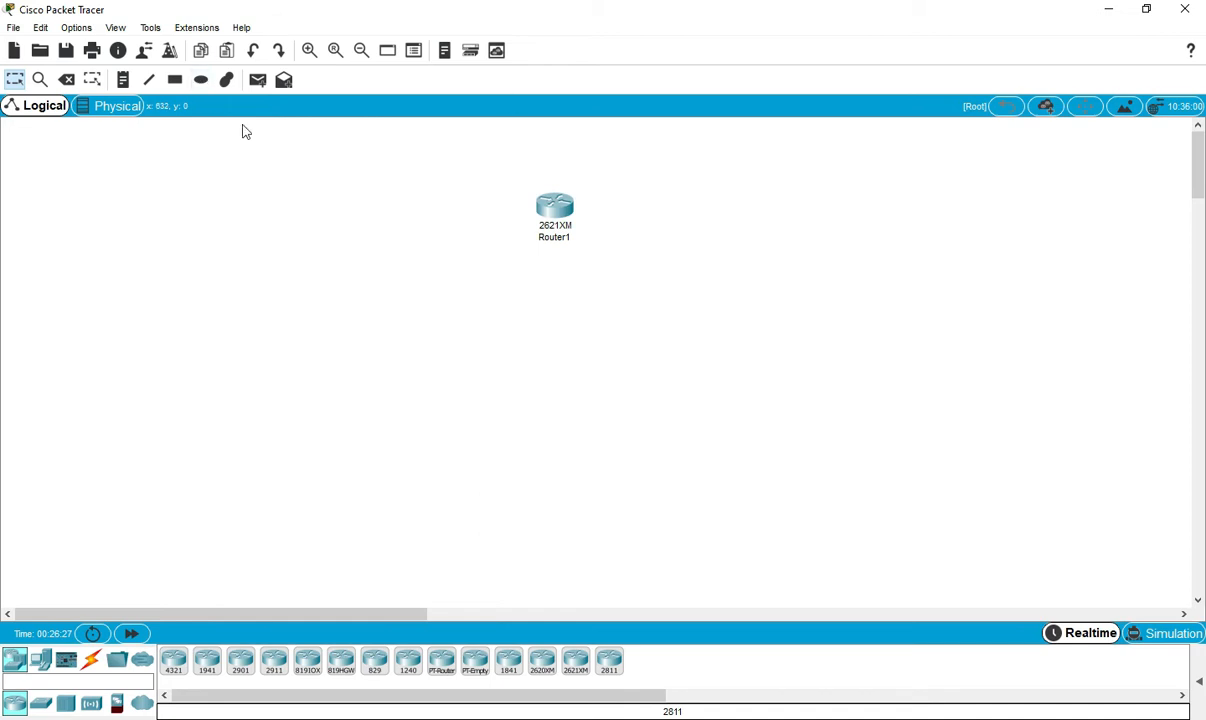
- Open Router1's CLI full-screen and bring up a fresh Router# prompt
{"action": "left_click_drag", "start_coordinate": [560, 213], "coordinate": [568, 204]}
{"action": "left_click", "coordinate": [575, 196]}
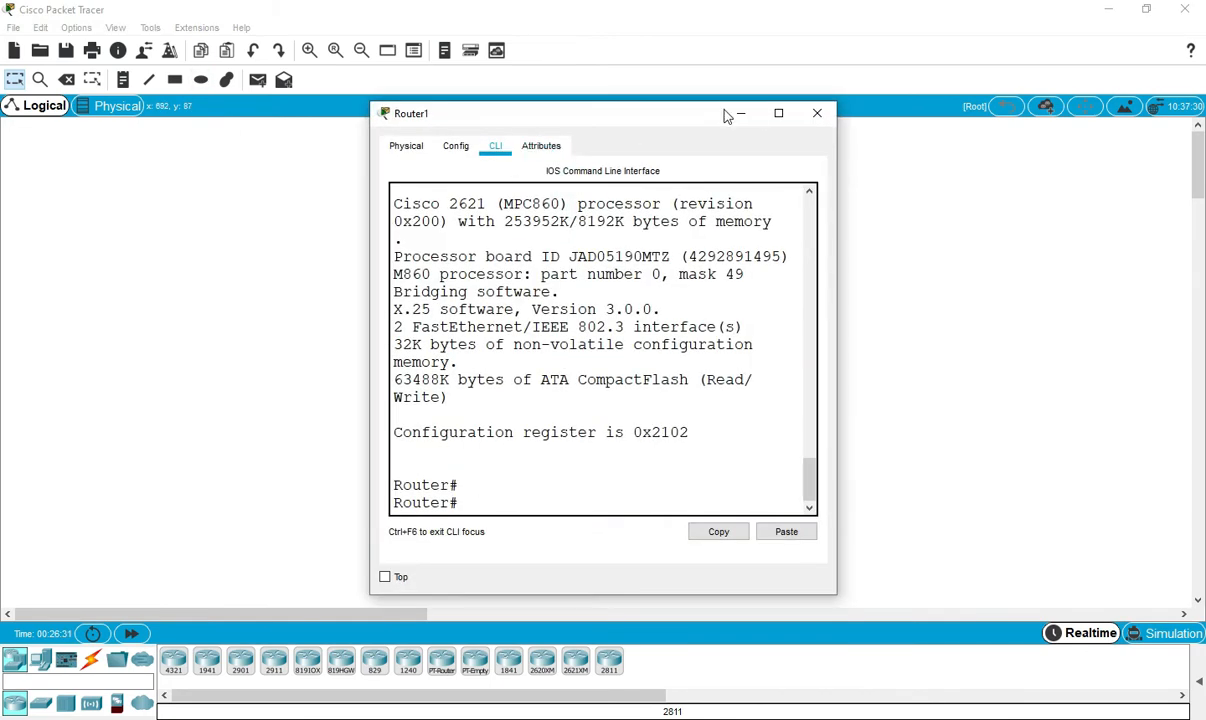
{"action": "left_click", "coordinate": [778, 113]}
{"action": "key", "text": "Return"}
{"action": "key", "text": "Return"}
- Enter global configuration and set the hostname to R1
{"action": "key", "text": "Return"}
{"action": "key", "text": "Return"}
{"action": "key", "text": "Return"}
{"action": "key", "text": "Return"}
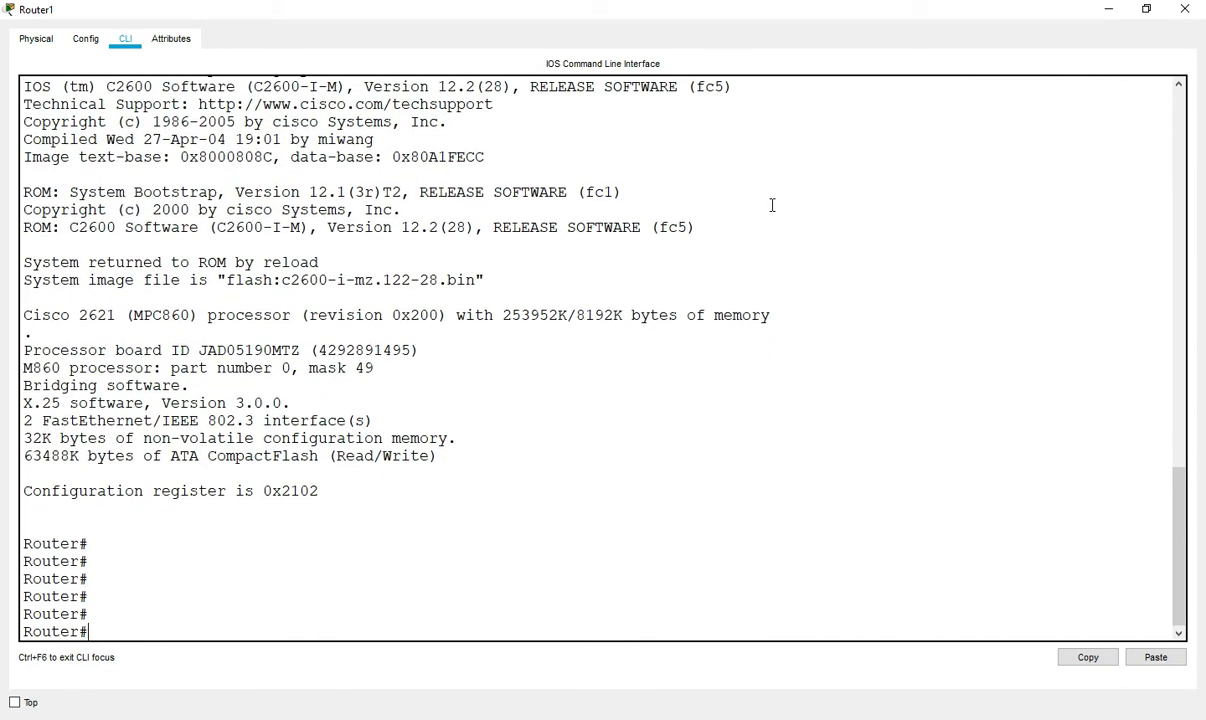
{"action": "type", "text": "config"}
{"action": "key", "text": "Return"}
{"action": "key", "text": "Return"}
{"action": "key", "text": "Return"}
{"action": "key", "text": "Return"}
{"action": "type", "text": "ho"}
{"action": "key", "text": "Tab"}
{"action": "type", "text": "R1"}
{"action": "key", "text": "Return"}
{"action": "key", "text": "Return"}
{"action": "key", "text": "Return"}
- Set the MOTD banner to 'welcome in CCNA' and enter interface fa0/0
{"action": "type", "text": "ban"}
{"action": "key", "text": "Tab"}
{"action": "type", "text": "mo"}
{"action": "key", "text": "Tab"}
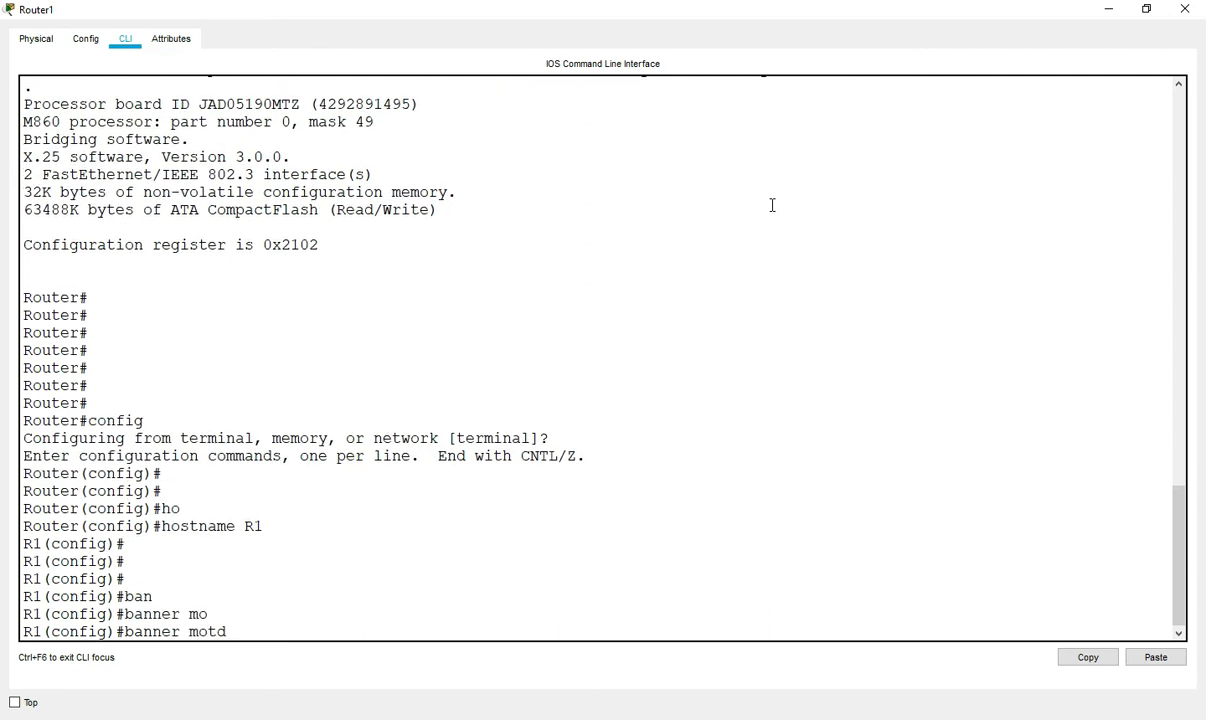
{"action": "type", "text": "# welcome in C"}
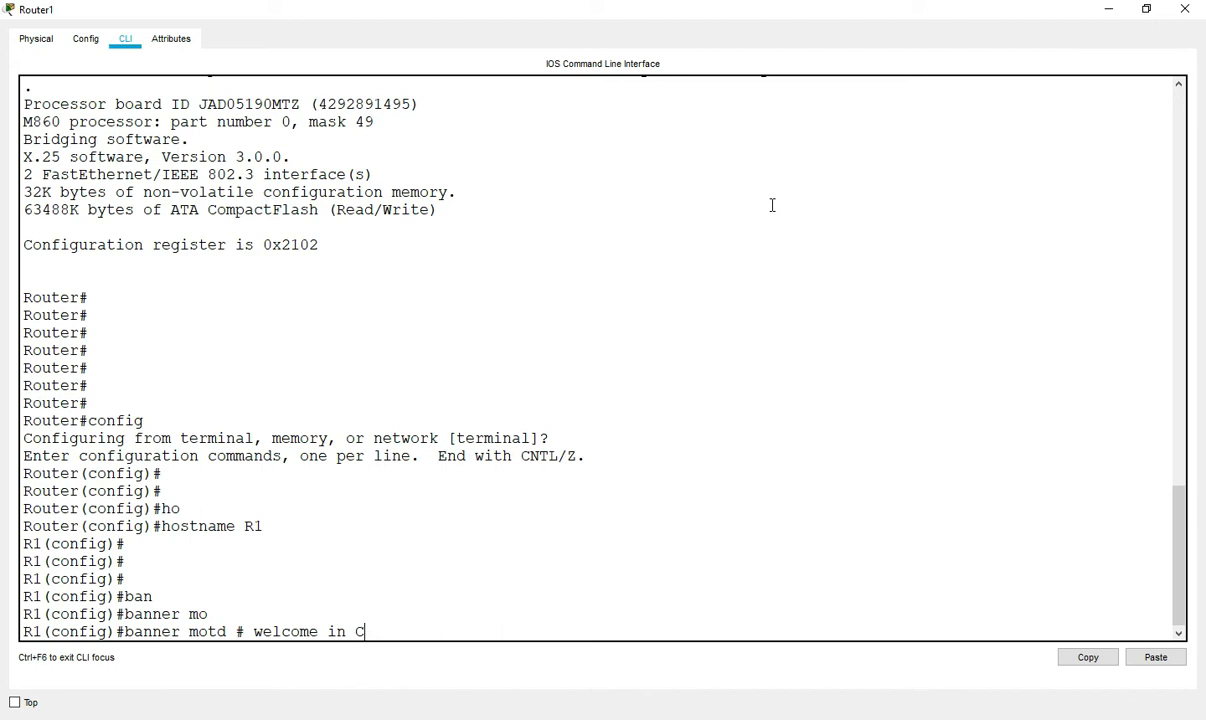
{"action": "type", "text": "CNA#"}
{"action": "key", "text": "Return"}
{"action": "key", "text": "Return"}
{"action": "key", "text": "Return"}
{"action": "key", "text": "Return"}
{"action": "key", "text": "Return"}
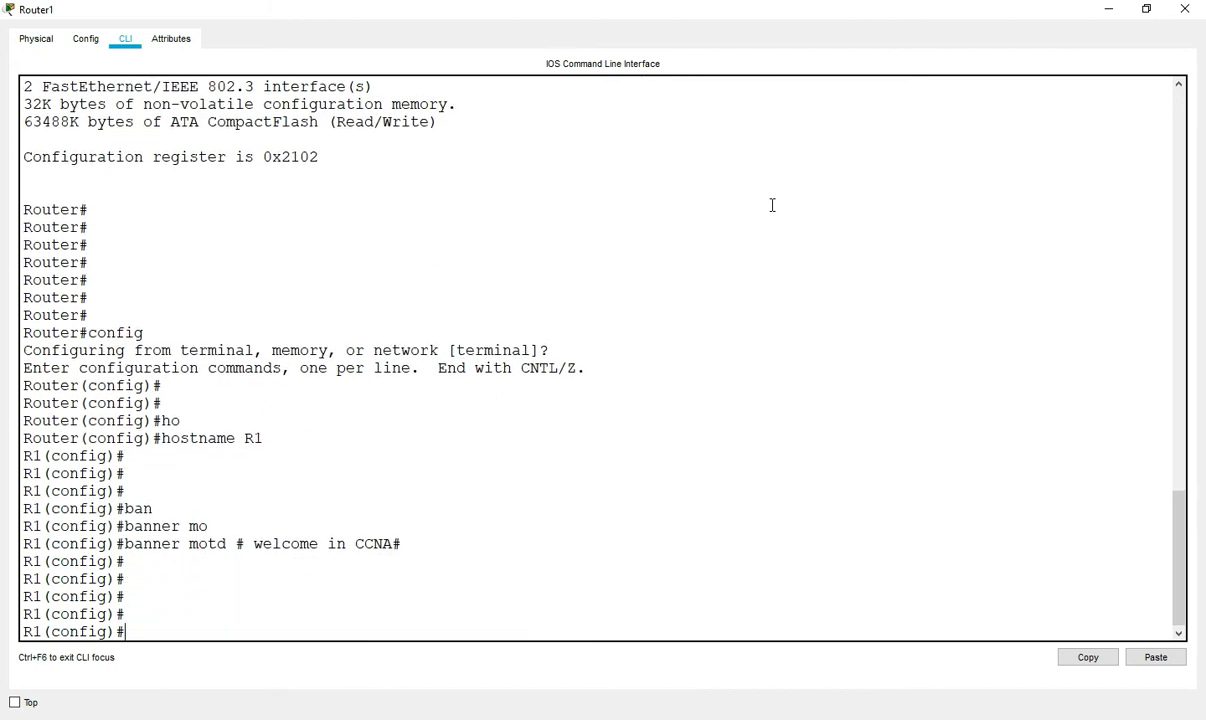
{"action": "type", "text": "int fa0/0"}
- Assign fa0/0 192.168.1.1 255.255.255.0, enable it with no shut, and exit
{"action": "key", "text": "Return"}
{"action": "key", "text": "Return"}
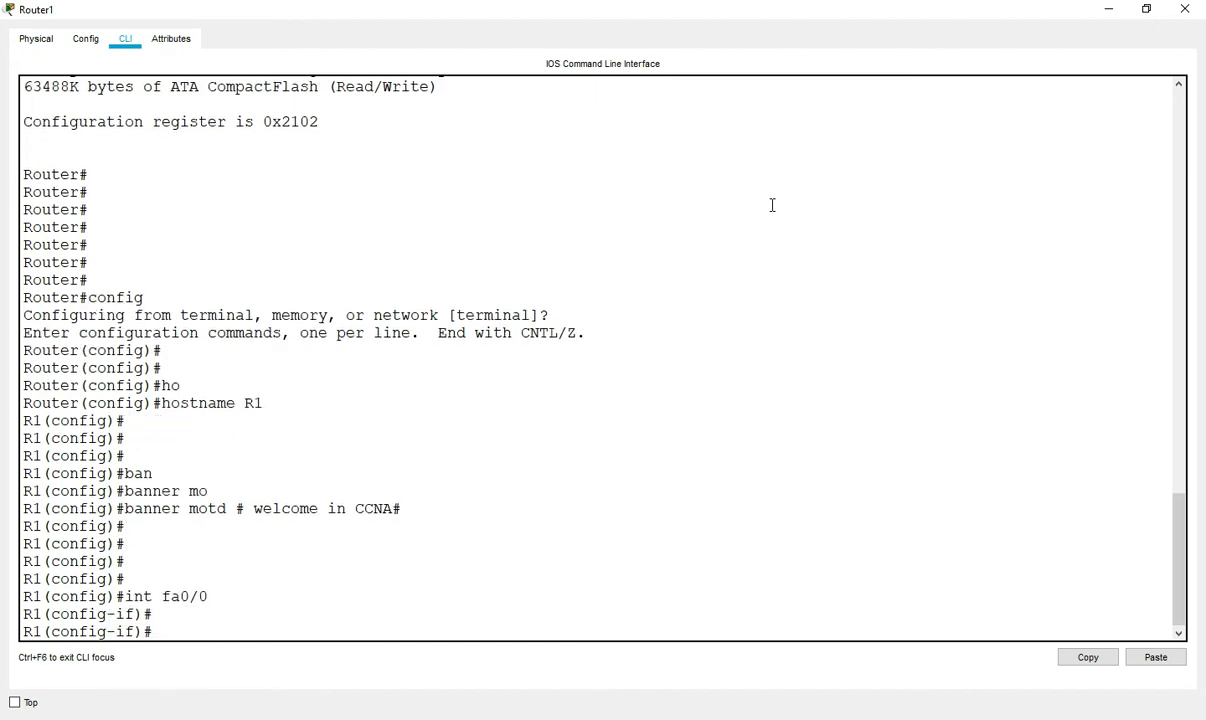
{"action": "key", "text": "Return"}
{"action": "key", "text": "Return"}
{"action": "type", "text": "ip add 192.168.1.1 255.255.255."}
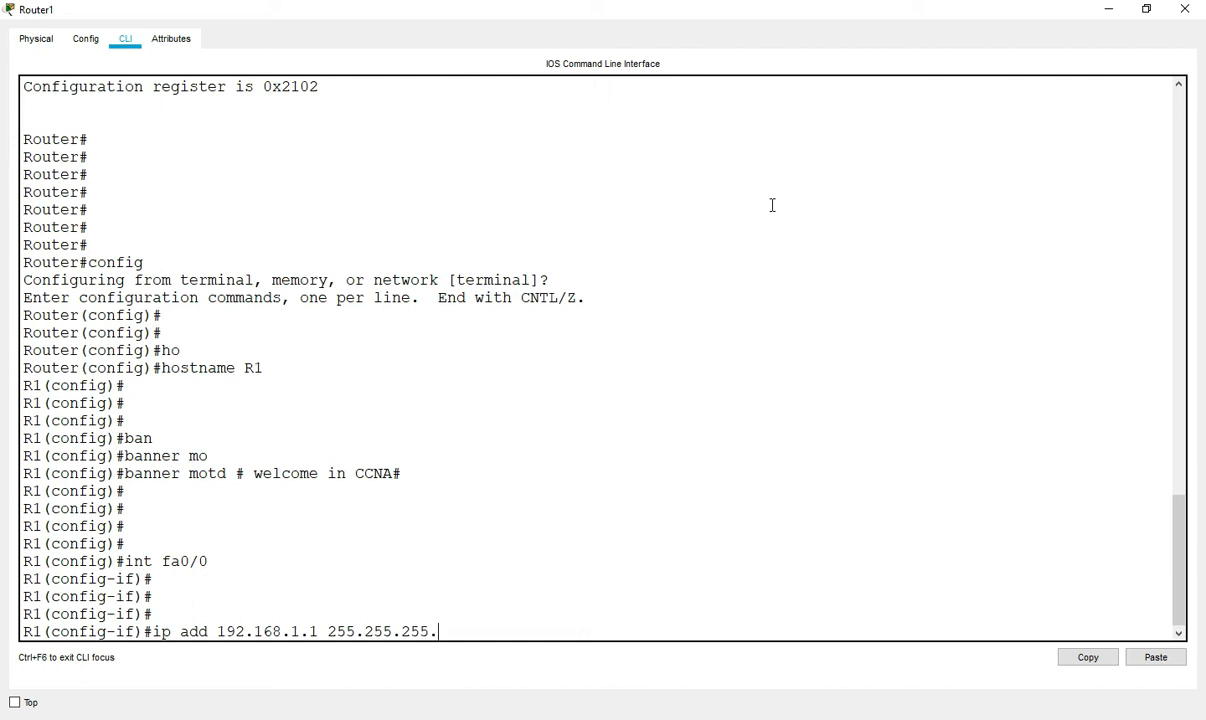
{"action": "type", "text": "0"}
{"action": "key", "text": "Return"}
{"action": "key", "text": "Return"}
{"action": "key", "text": "Return"}
{"action": "key", "text": "Return"}
{"action": "type", "text": "no shut"}
{"action": "key", "text": "Return"}
{"action": "key", "text": "Return"}
{"action": "type", "text": "exit"}
{"action": "key", "text": "Return"}
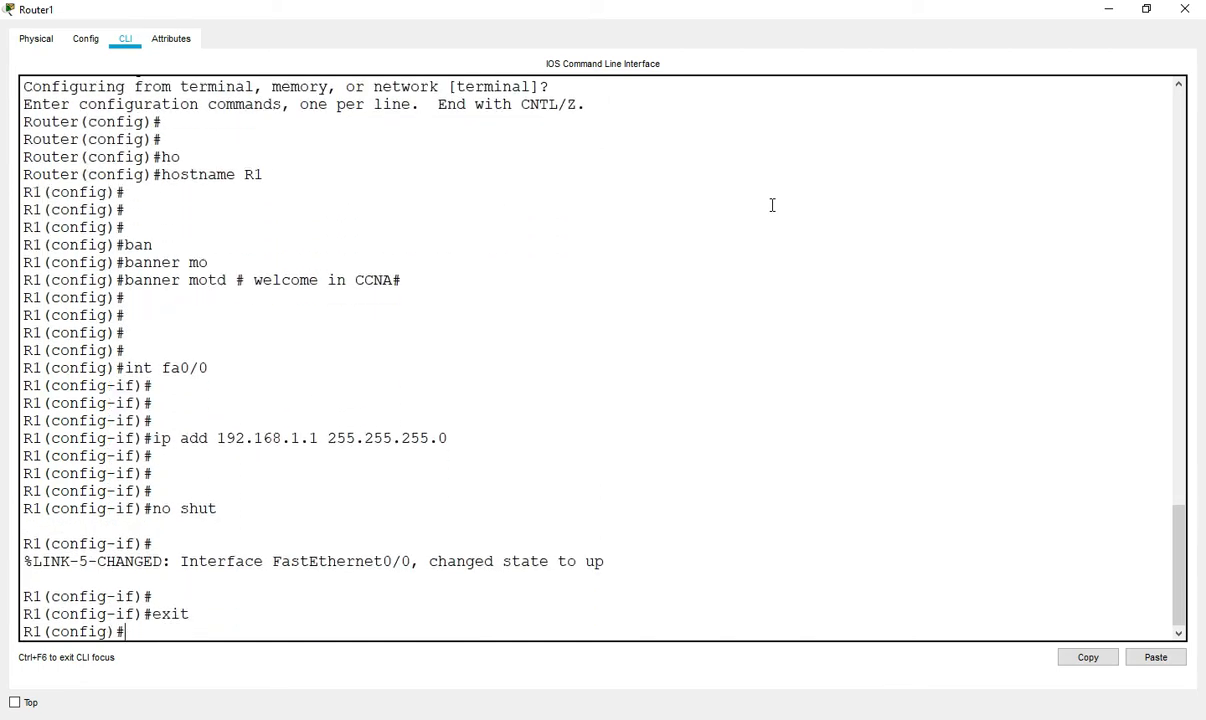
{"action": "key", "text": "Return"}
{"action": "key", "text": "Return"}
{"action": "key", "text": "Return"}
{"action": "key", "text": "Return"}
{"action": "key", "text": "Return"}
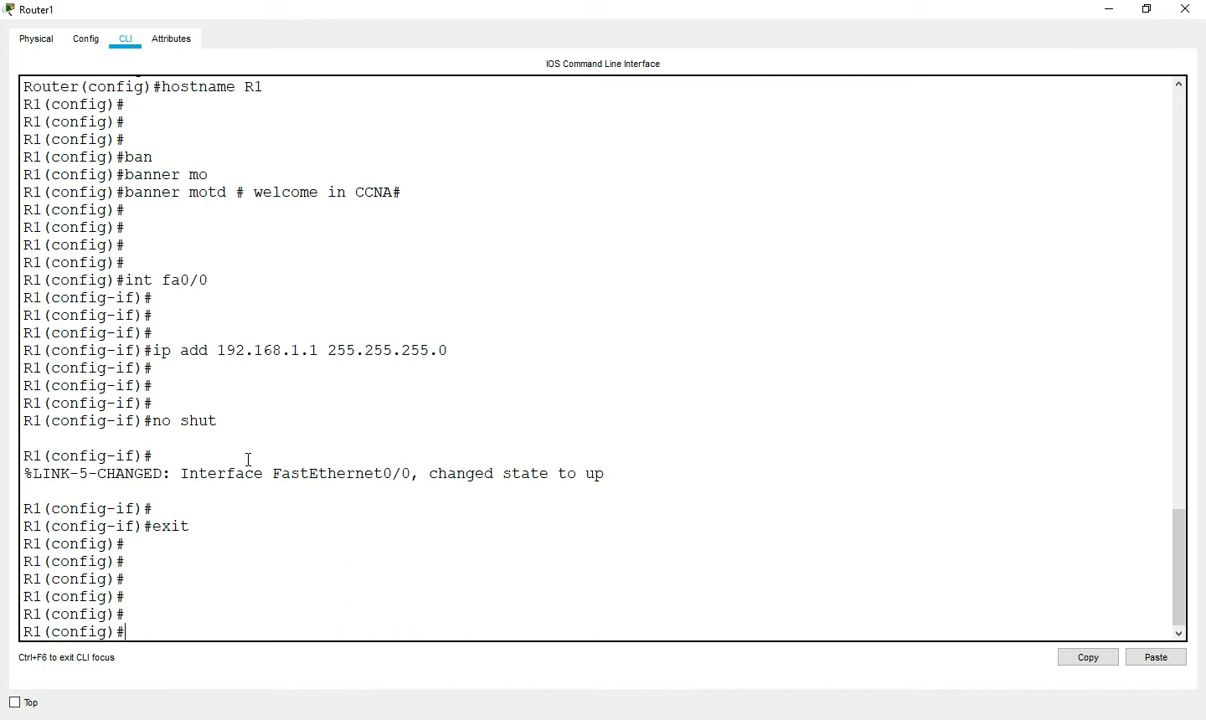
{"action": "key", "text": "Return"}
{"action": "key", "text": "Return"}
{"action": "key", "text": "Return"}
{"action": "key", "text": "Return"}
{"action": "key", "text": "Return"}
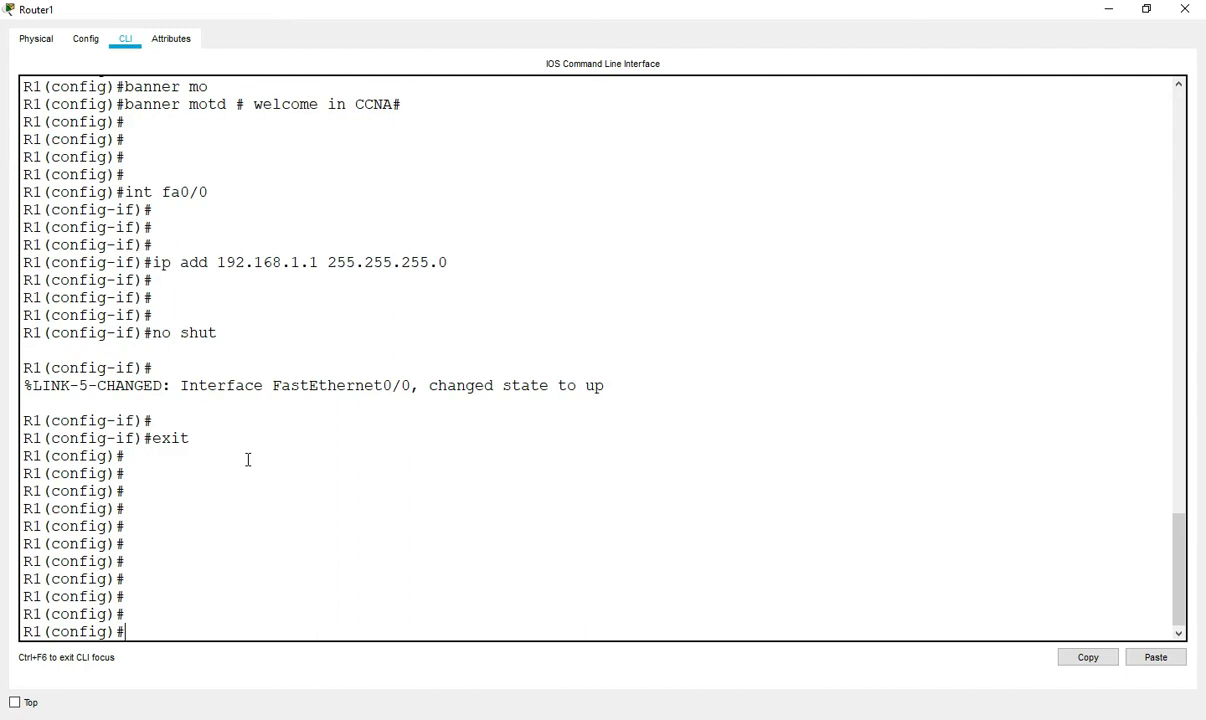
- Configure an enable secret and a separate enable password on R1
{"action": "key", "text": "Return"}
{"action": "key", "text": "Return"}
{"action": "type", "text": "ena"}
{"action": "key", "text": "Tab"}
{"action": "type", "text": "se"}
{"action": "key", "text": "Tab"}
{"action": "type", "text": "123"}
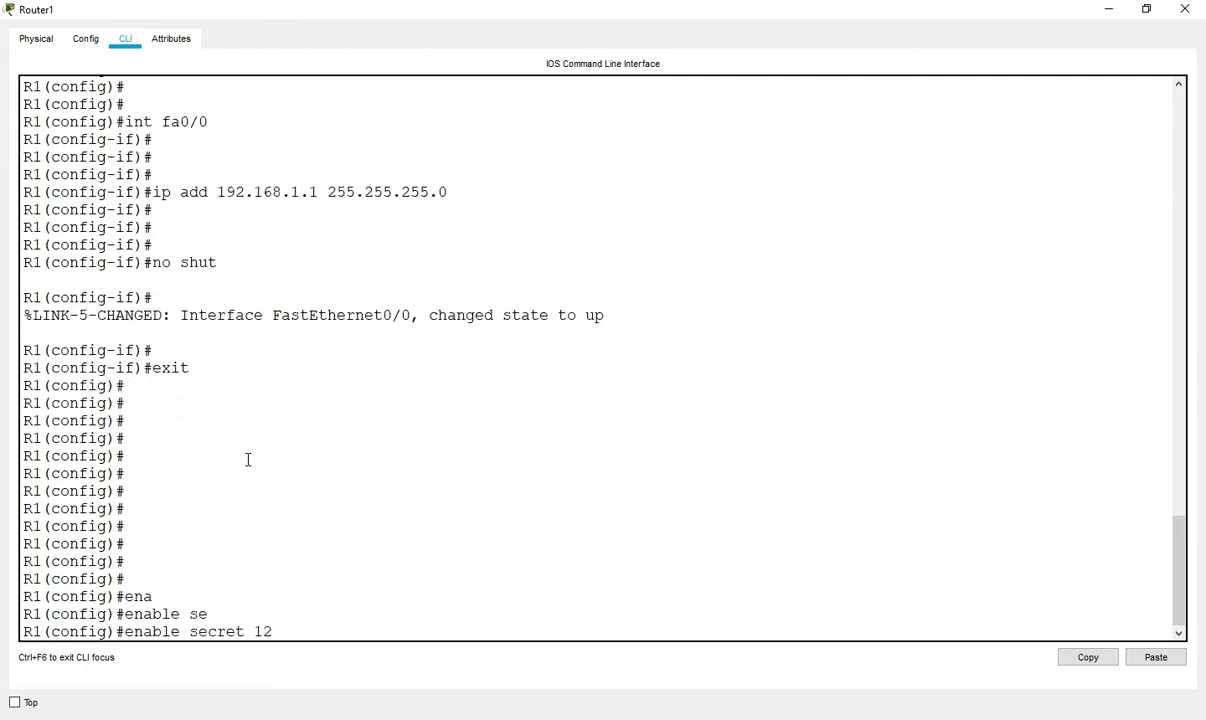
{"action": "key", "text": "Return"}
{"action": "key", "text": "Return"}
{"action": "key", "text": "Return"}
{"action": "key", "text": "Return"}
{"action": "type", "text": "ena"}
{"action": "key", "text": "Tab"}
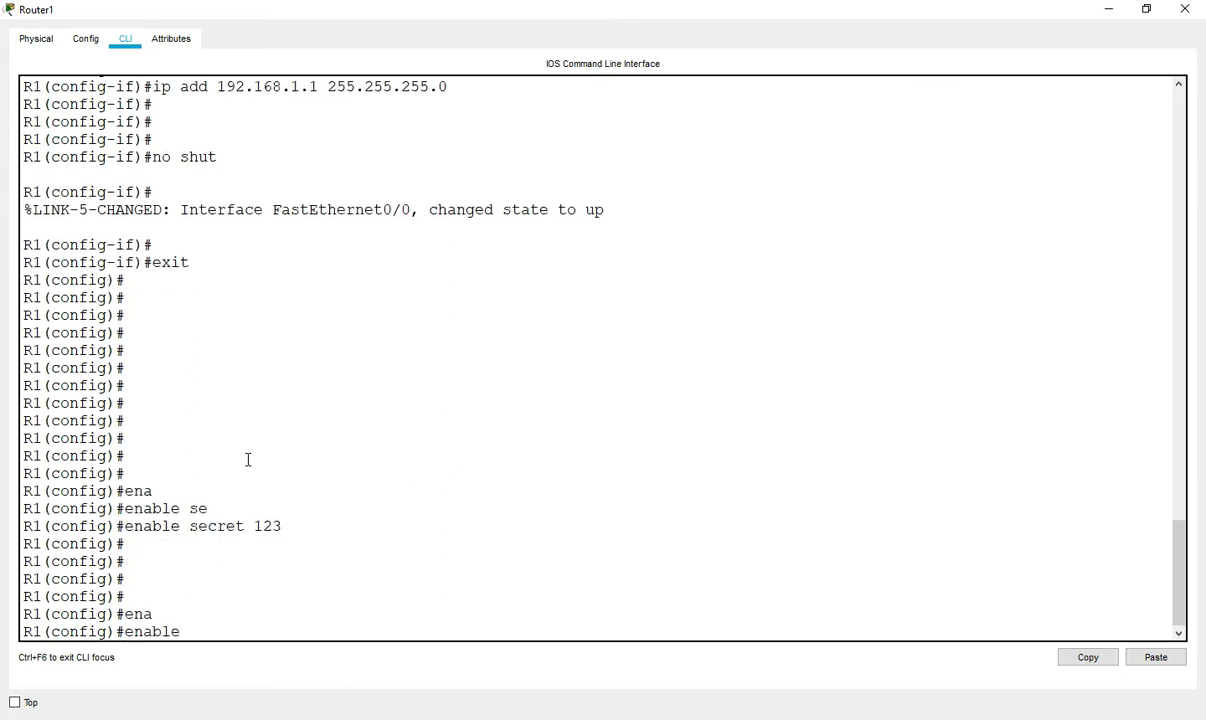
{"action": "type", "text": "pas"}
{"action": "key", "text": "Tab"}
{"action": "type", "text": "456"}
{"action": "key", "text": "Return"}
{"action": "key", "text": "Return"}
{"action": "key", "text": "Return"}
{"action": "key", "text": "Return"}
- Give console line 0 a password with login required, then exit the line
{"action": "type", "text": "lin"}
{"action": "key", "text": "Tab"}
{"action": "type", "text": "co"}
{"action": "key", "text": "Tab"}
{"action": "type", "text": "0"}
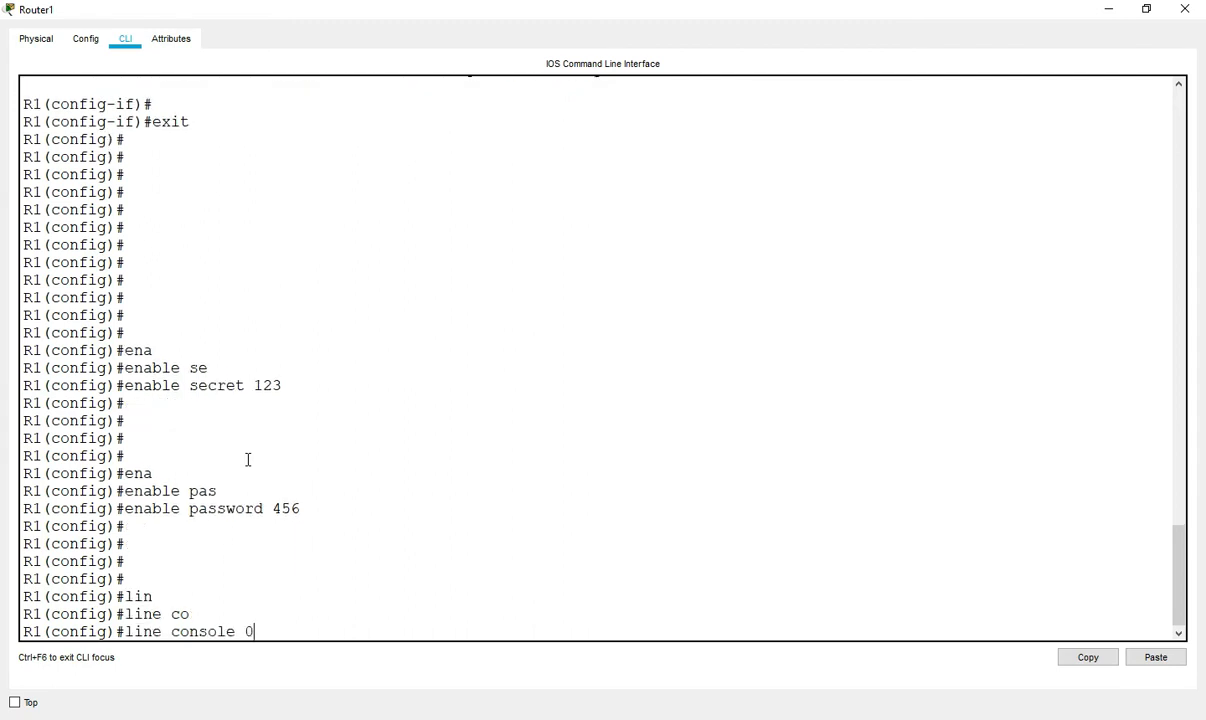
{"action": "key", "text": "Return"}
{"action": "key", "text": "Return"}
{"action": "key", "text": "Return"}
{"action": "key", "text": "Return"}
{"action": "key", "text": "Return"}
{"action": "type", "text": "pas"}
{"action": "key", "text": "Tab"}
{"action": "type", "text": "123"}
{"action": "key", "text": "Return"}
{"action": "key", "text": "Return"}
{"action": "key", "text": "Return"}
{"action": "type", "text": "login"}
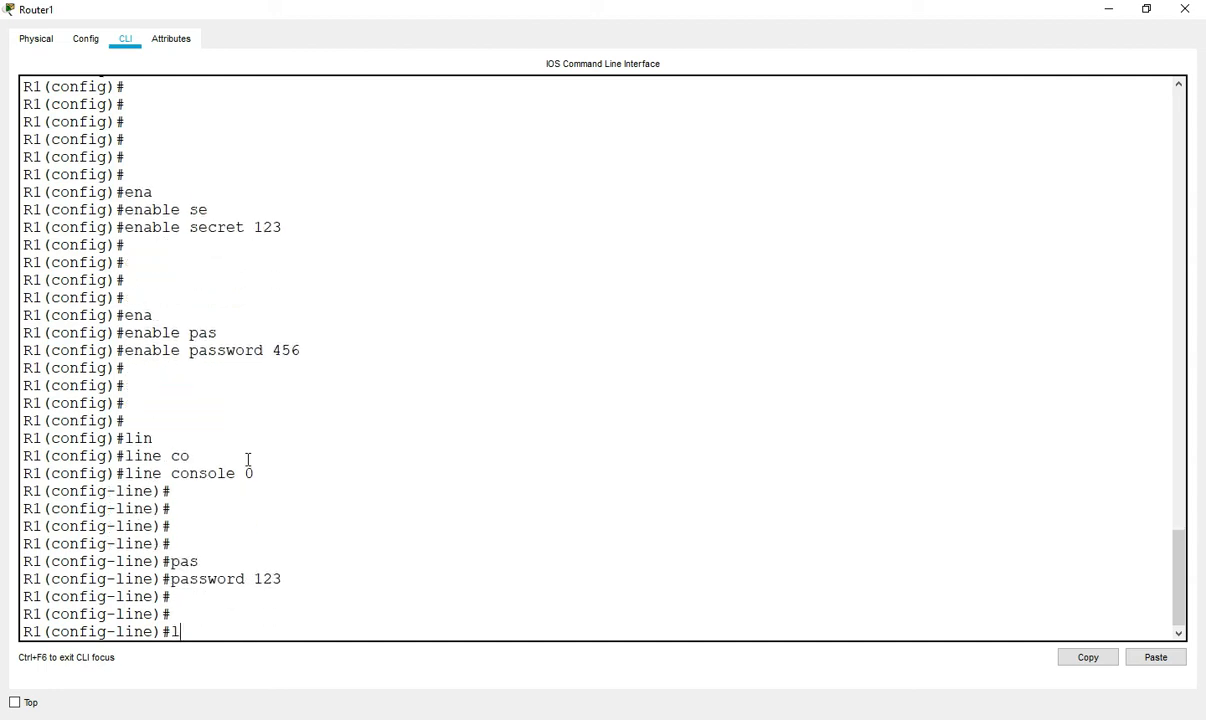
{"action": "key", "text": "Return"}
{"action": "key", "text": "Return"}
{"action": "key", "text": "Return"}
{"action": "key", "text": "Return"}
{"action": "type", "text": "exit"}
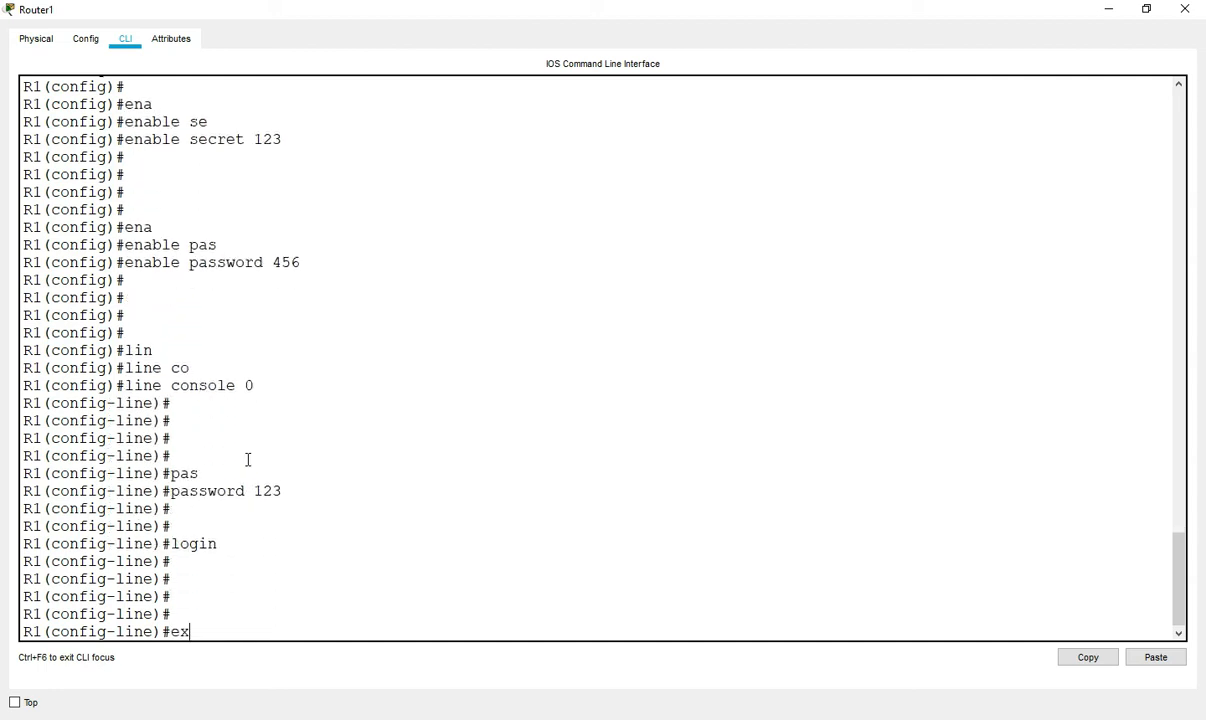
{"action": "key", "text": "Return"}
{"action": "key", "text": "Return"}
{"action": "key", "text": "Return"}
{"action": "key", "text": "Return"}
- Give aux line 0 a password with login required, then exit the line
{"action": "type", "text": "lin"}
{"action": "key", "text": "Tab"}
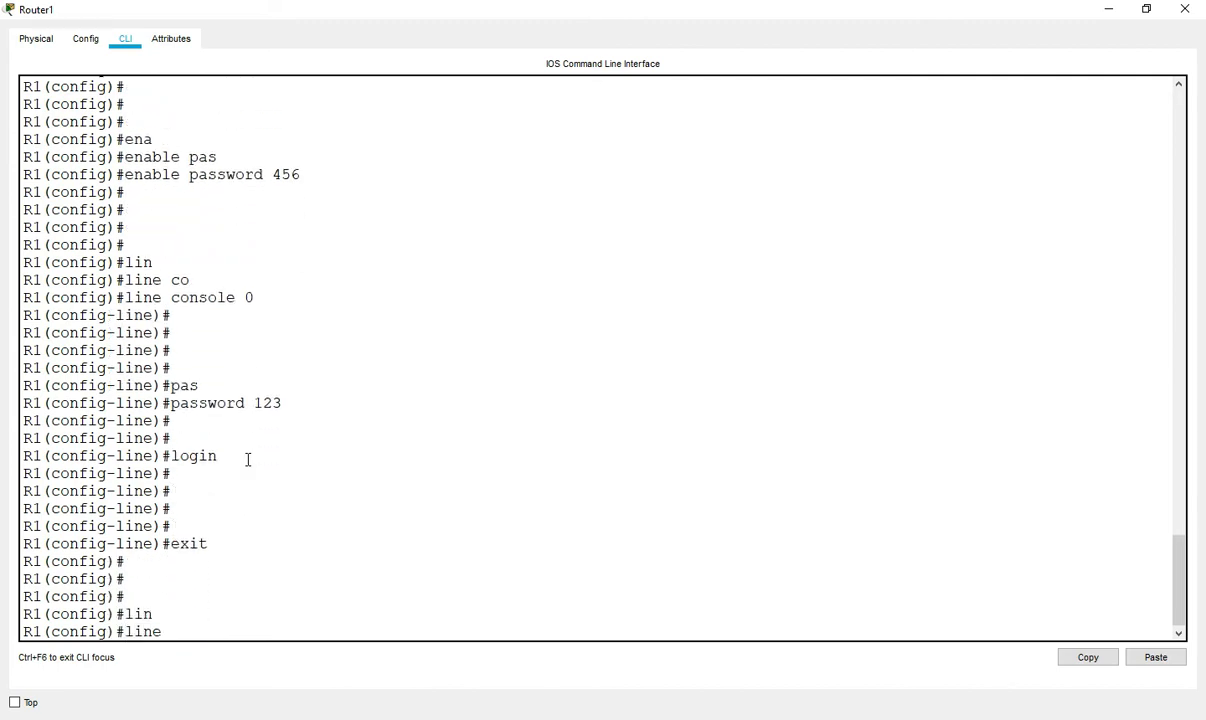
{"action": "type", "text": "au"}
{"action": "key", "text": "Tab"}
{"action": "type", "text": "0"}
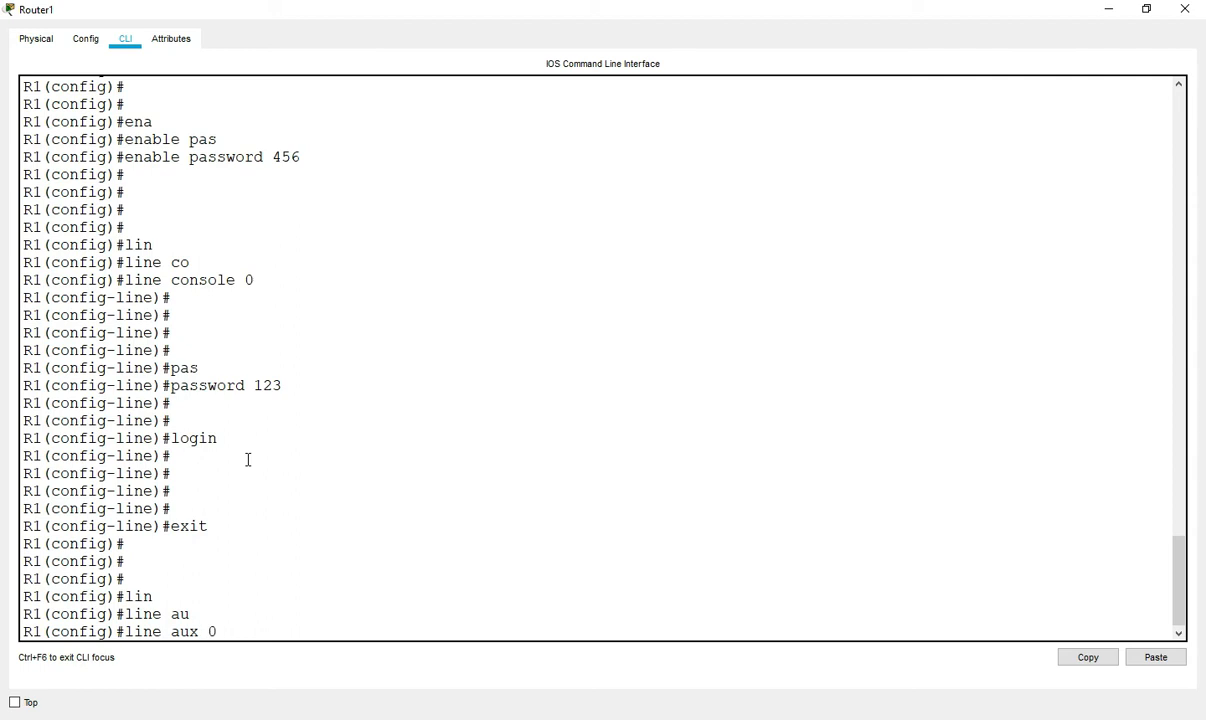
{"action": "key", "text": "Return"}
{"action": "key", "text": "Return"}
{"action": "key", "text": "Return"}
{"action": "type", "text": "pas"}
{"action": "key", "text": "Tab"}
{"action": "type", "text": "qwe"}
{"action": "key", "text": "Return"}
{"action": "key", "text": "Return"}
{"action": "key", "text": "Return"}
{"action": "key", "text": "Return"}
{"action": "type", "text": "login"}
{"action": "key", "text": "Return"}
{"action": "key", "text": "Return"}
{"action": "key", "text": "Return"}
{"action": "key", "text": "Return"}
{"action": "type", "text": "exit"}
{"action": "key", "text": "Return"}
{"action": "key", "text": "Return"}
- Set a password on vty lines 0 2, then exit the line
{"action": "type", "text": "li"}
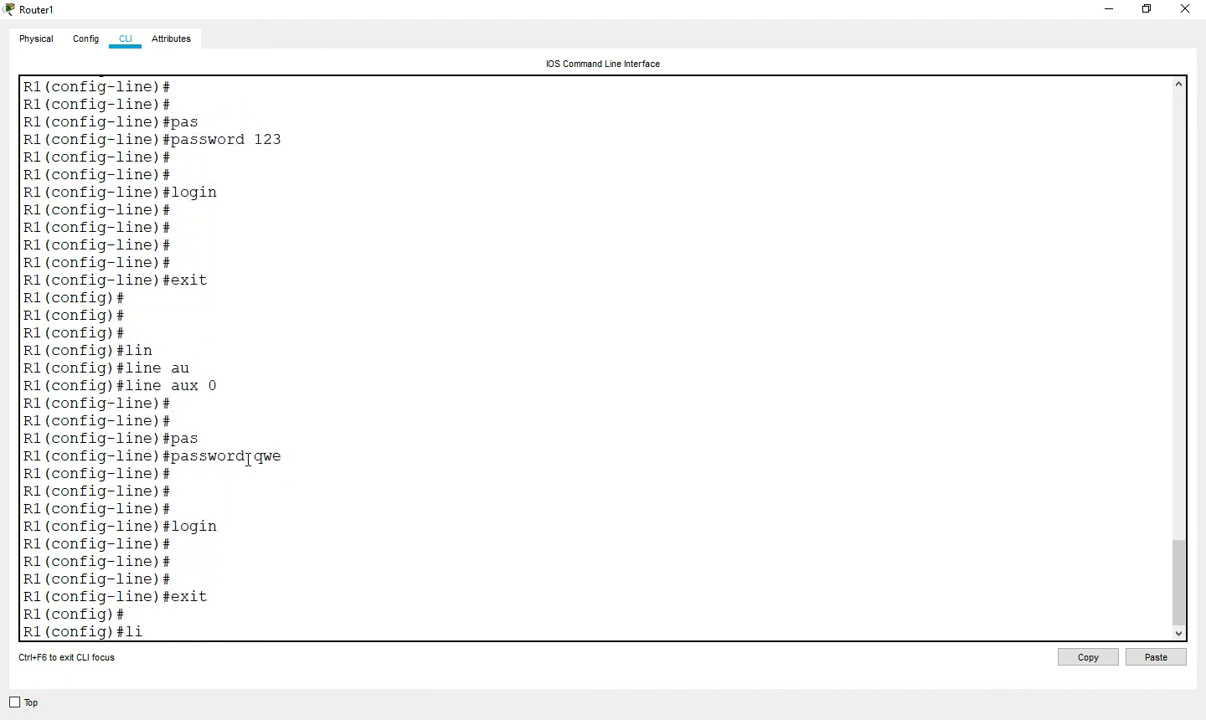
{"action": "type", "text": "n"}
{"action": "key", "text": "Tab"}
{"action": "type", "text": "vy"}
{"action": "key", "text": "Tab"}
{"action": "key", "text": "BackSpace"}
{"action": "key", "text": "Tab"}
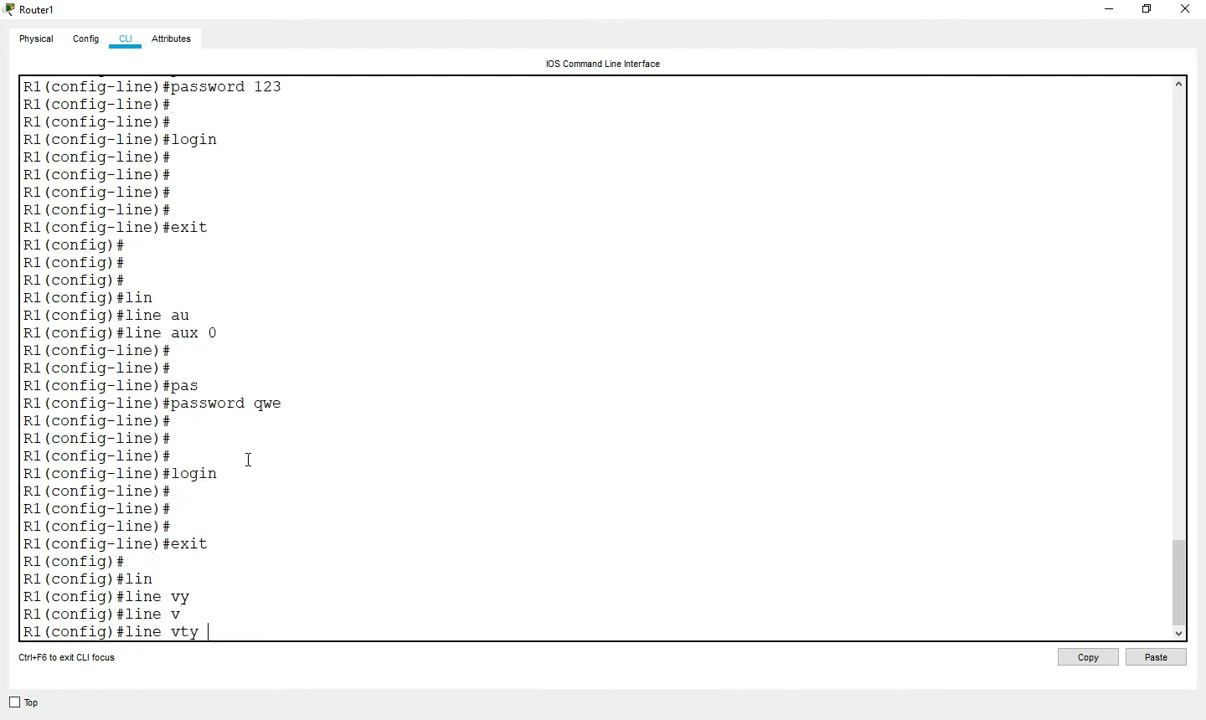
{"action": "type", "text": "0 2"}
{"action": "key", "text": "Return"}
{"action": "key", "text": "Return"}
{"action": "key", "text": "Return"}
{"action": "key", "text": "Return"}
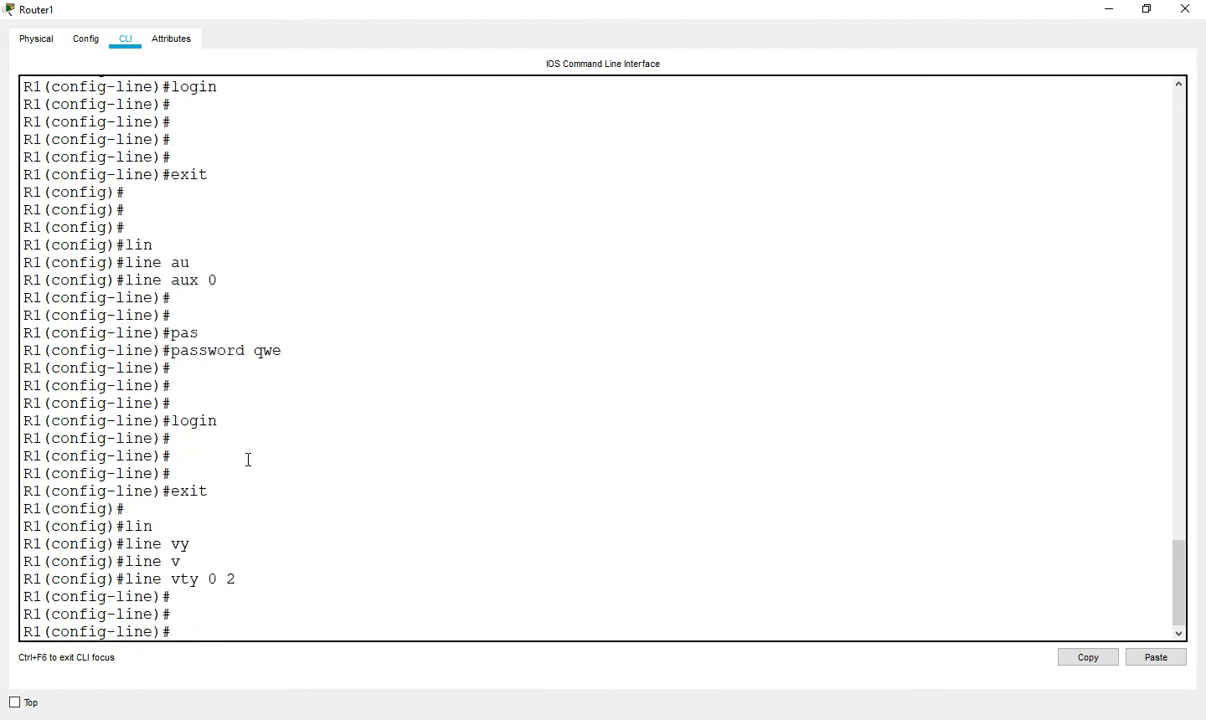
{"action": "type", "text": "pas"}
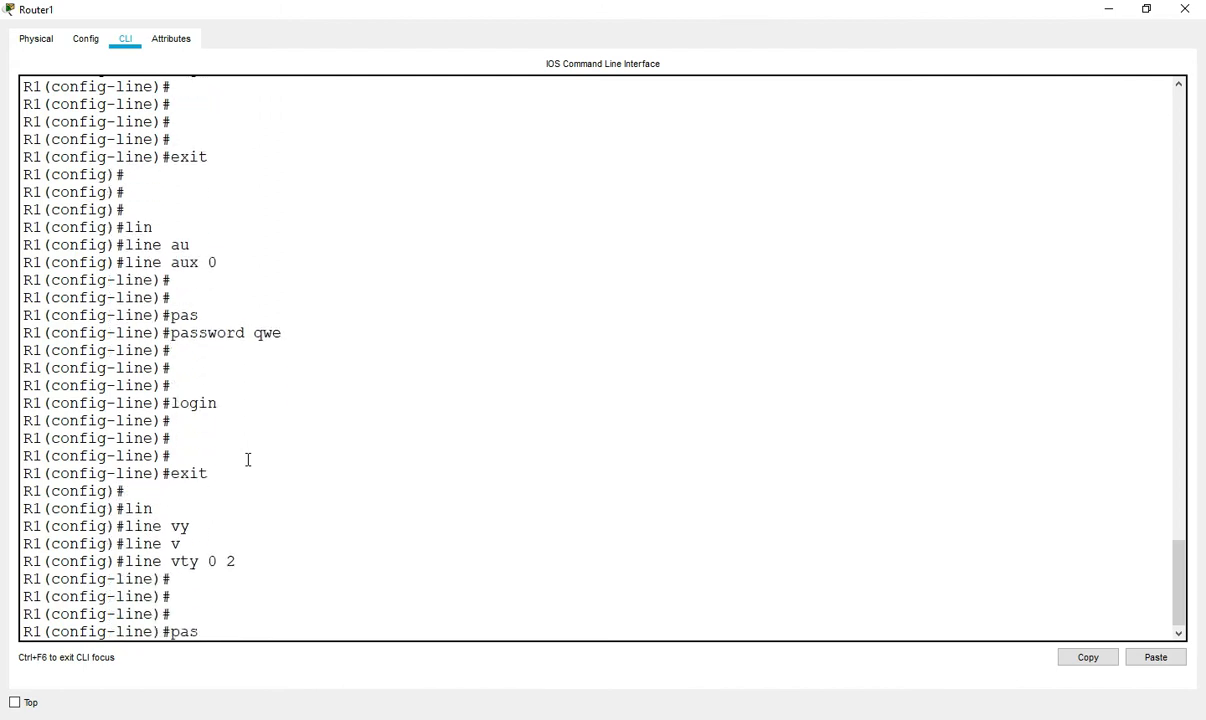
{"action": "key", "text": "Tab"}
{"action": "type", "text": "asd"}
{"action": "key", "text": "Return"}
{"action": "key", "text": "Return"}
{"action": "key", "text": "Return"}
{"action": "key", "text": "Return"}
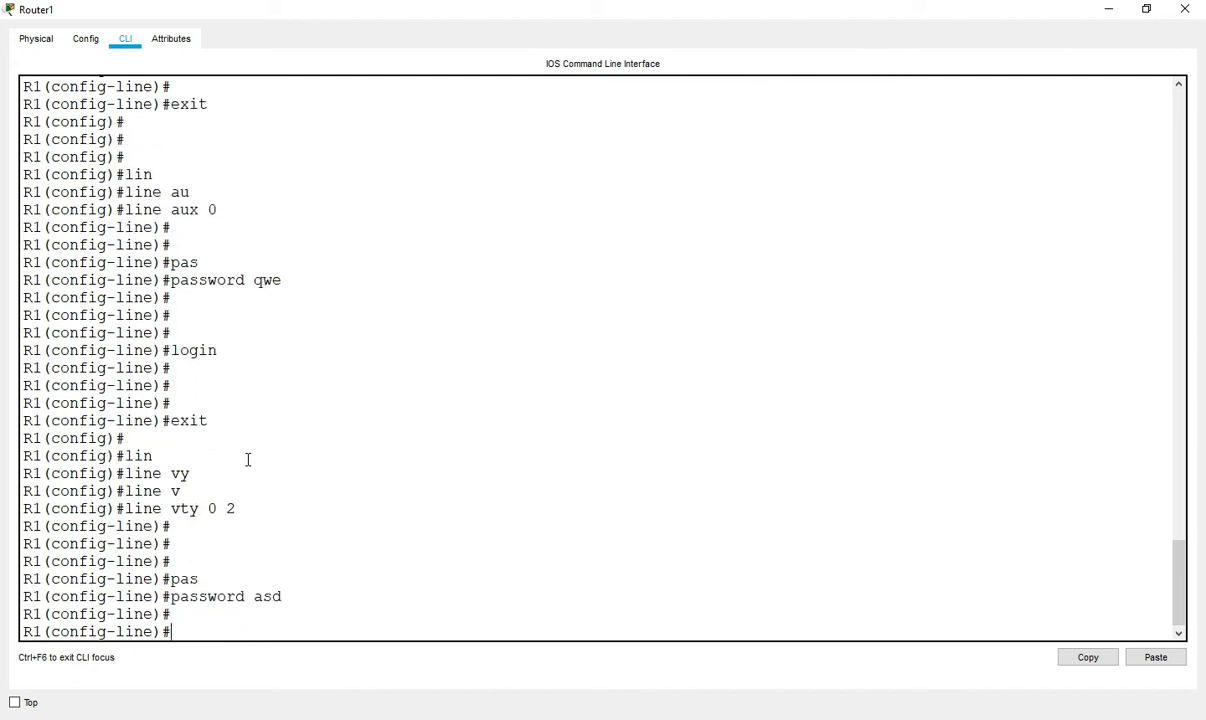
{"action": "type", "text": "exit"}
{"action": "key", "text": "Return"}
{"action": "key", "text": "Return"}
{"action": "key", "text": "Return"}
{"action": "key", "text": "Return"}
{"action": "key", "text": "Return"}
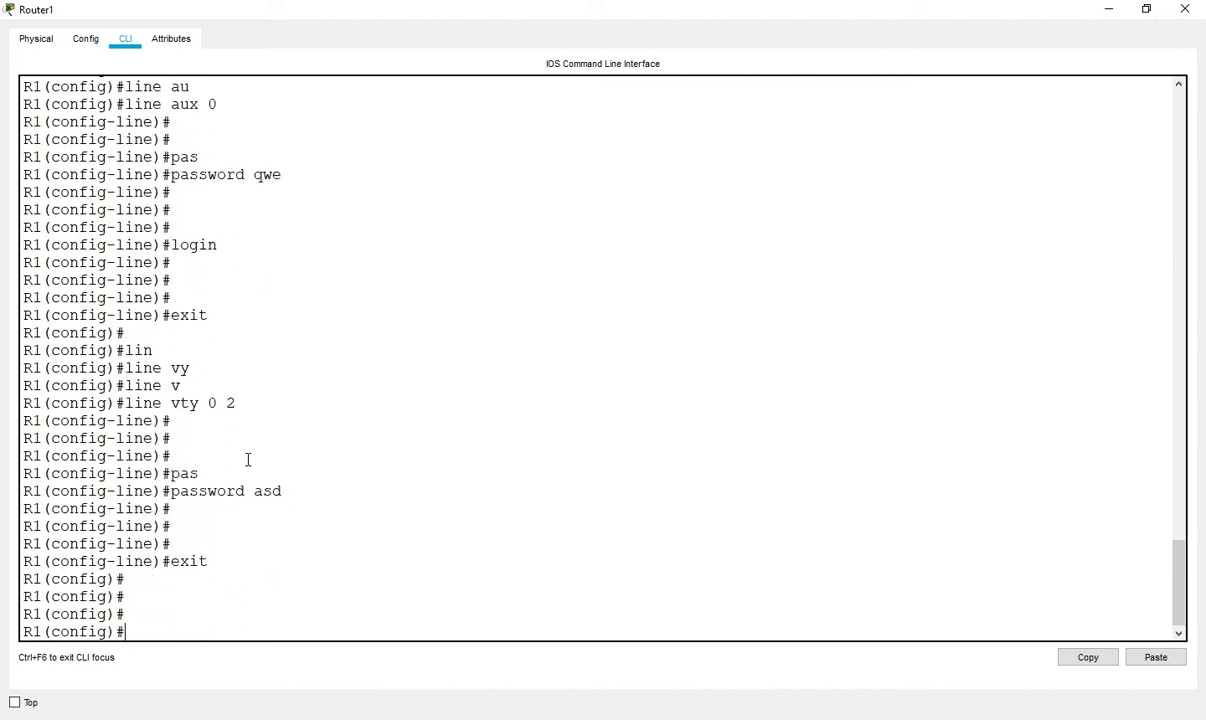
- Exit configuration mode and display the startup-config
{"action": "type", "text": "exit"}
{"action": "key", "text": "Return"}
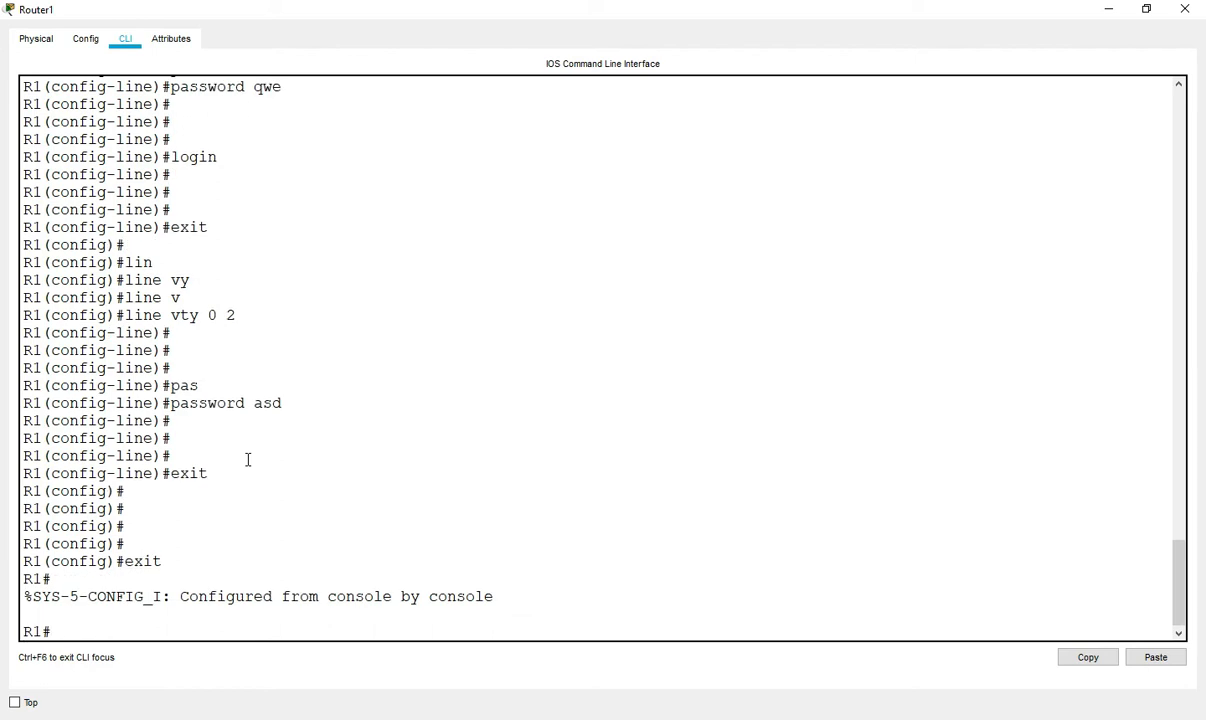
{"action": "key", "text": "Return"}
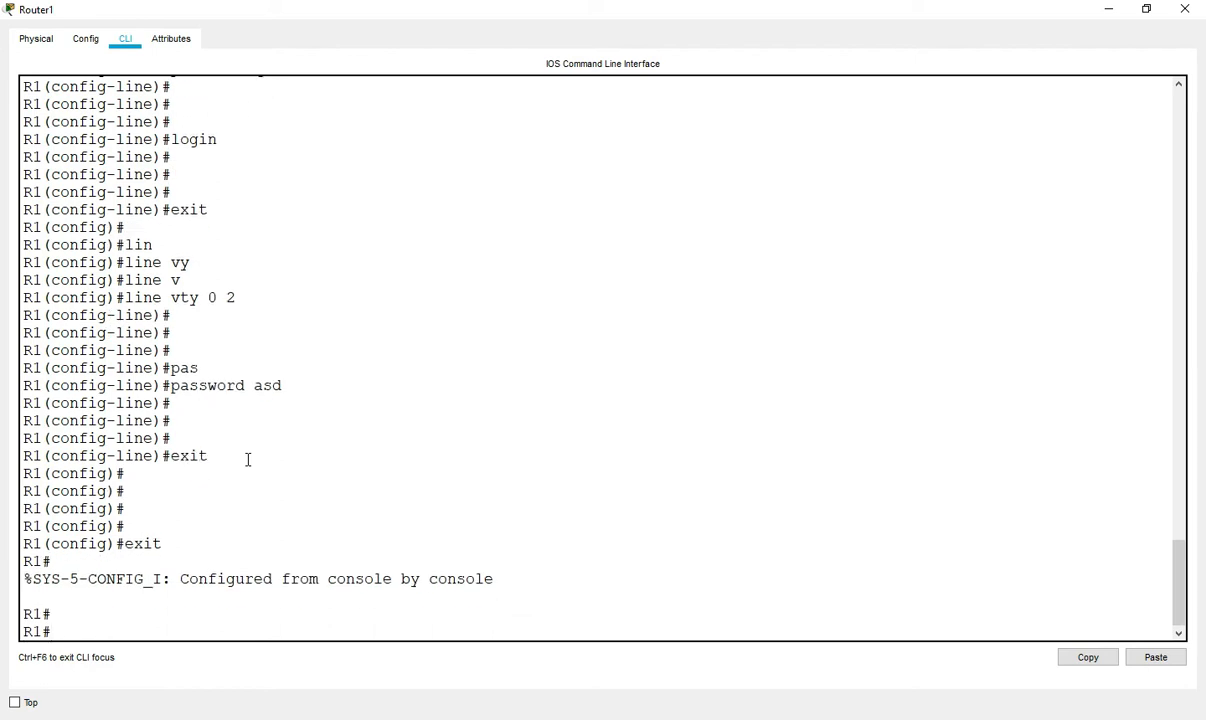
{"action": "key", "text": "Return"}
{"action": "key", "text": "Return"}
{"action": "type", "text": "sh"}
{"action": "key", "text": "Tab"}
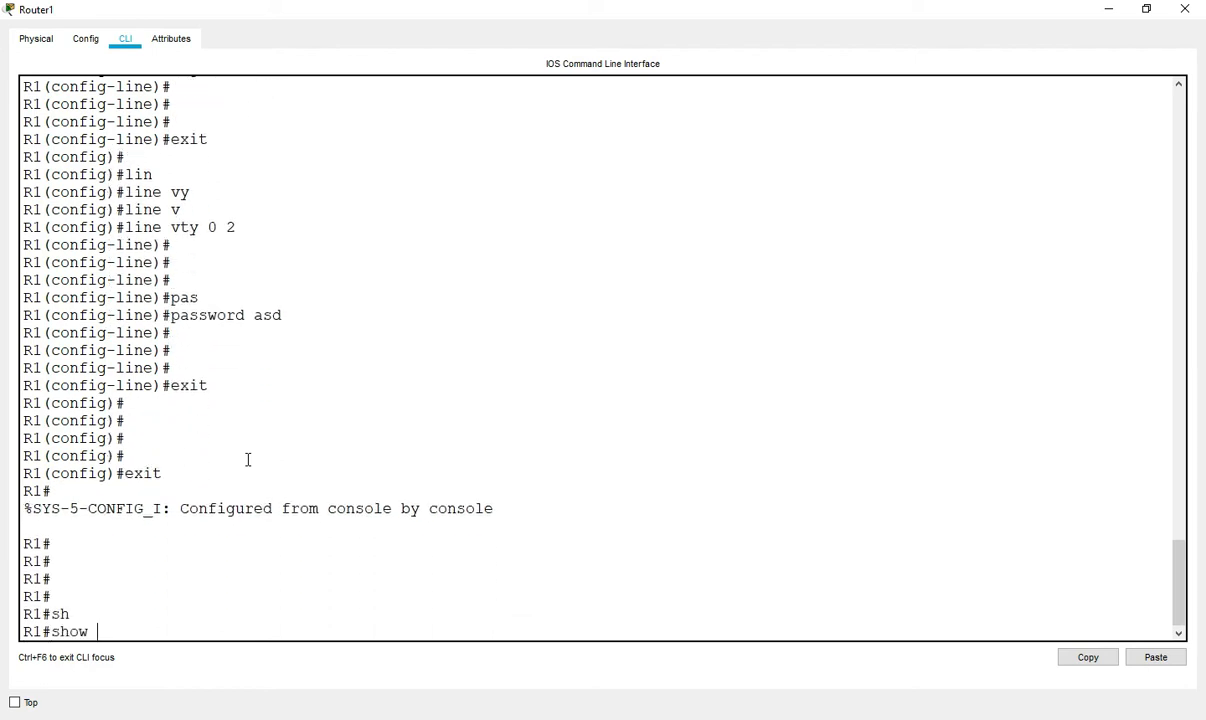
{"action": "type", "text": "start"}
{"action": "key", "text": "Tab"}
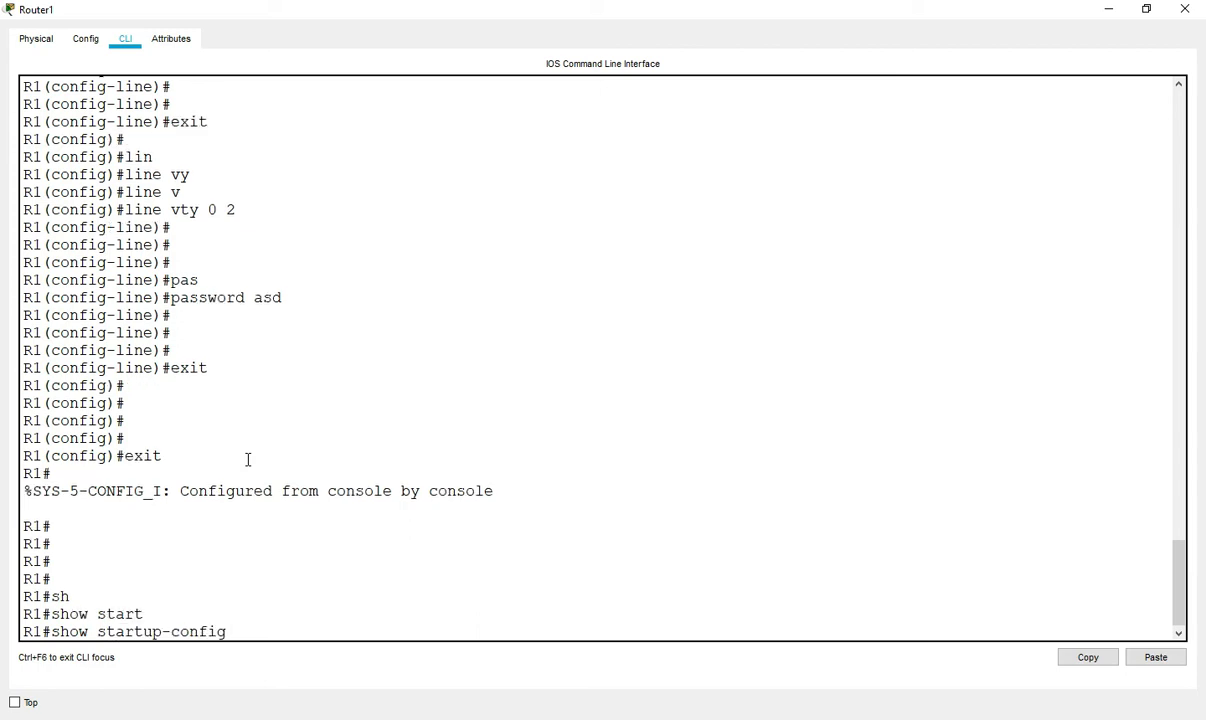
{"action": "key", "text": "Return"}
{"action": "key", "text": "Return"}
{"action": "key", "text": "Return"}
{"action": "key", "text": "Return"}
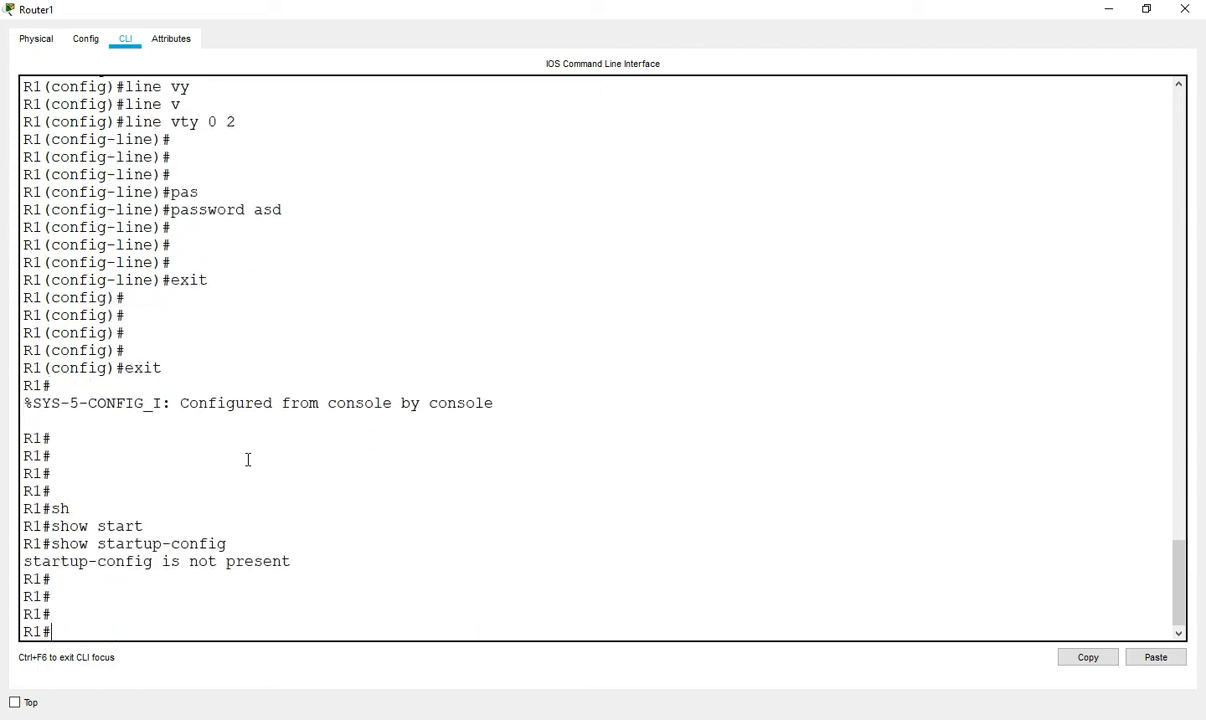
{"action": "key", "text": "Return"}
- Save the running configuration with wr and reload the router
{"action": "key", "text": "Return"}
{"action": "type", "text": "wr"}
{"action": "key", "text": "Return"}
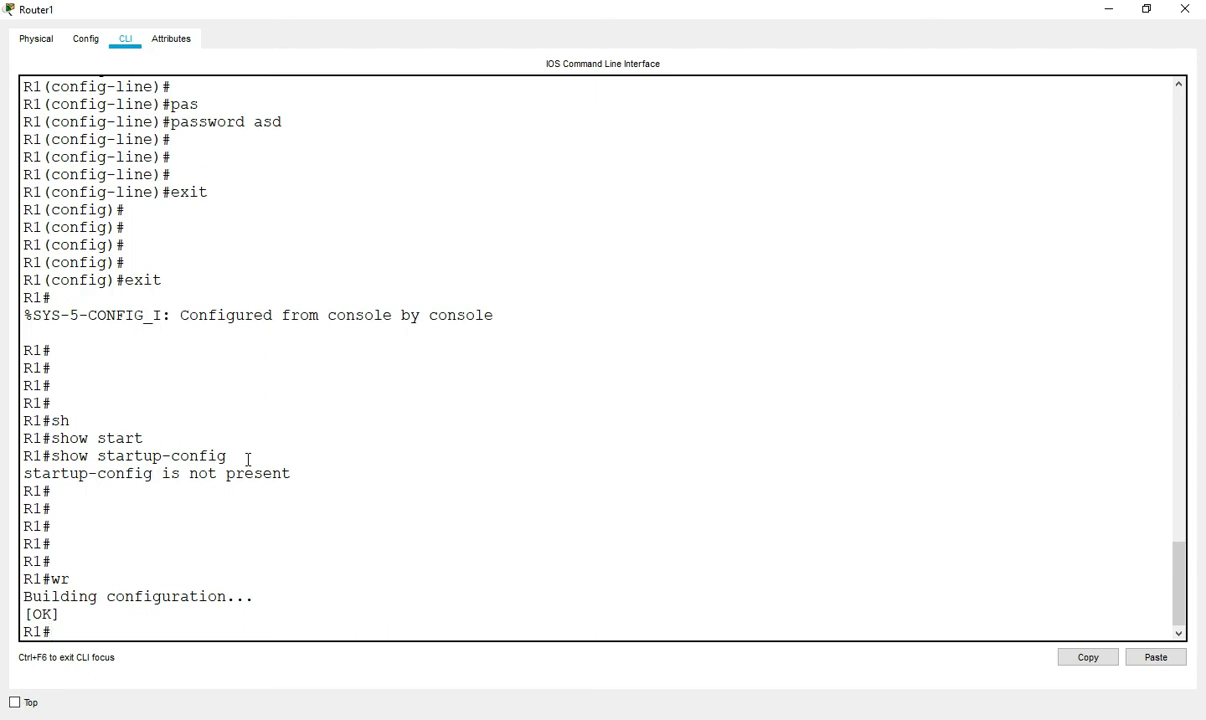
{"action": "key", "text": "Return"}
{"action": "key", "text": "Return"}
{"action": "key", "text": "Return"}
{"action": "key", "text": "Return"}
{"action": "type", "text": "reload"}
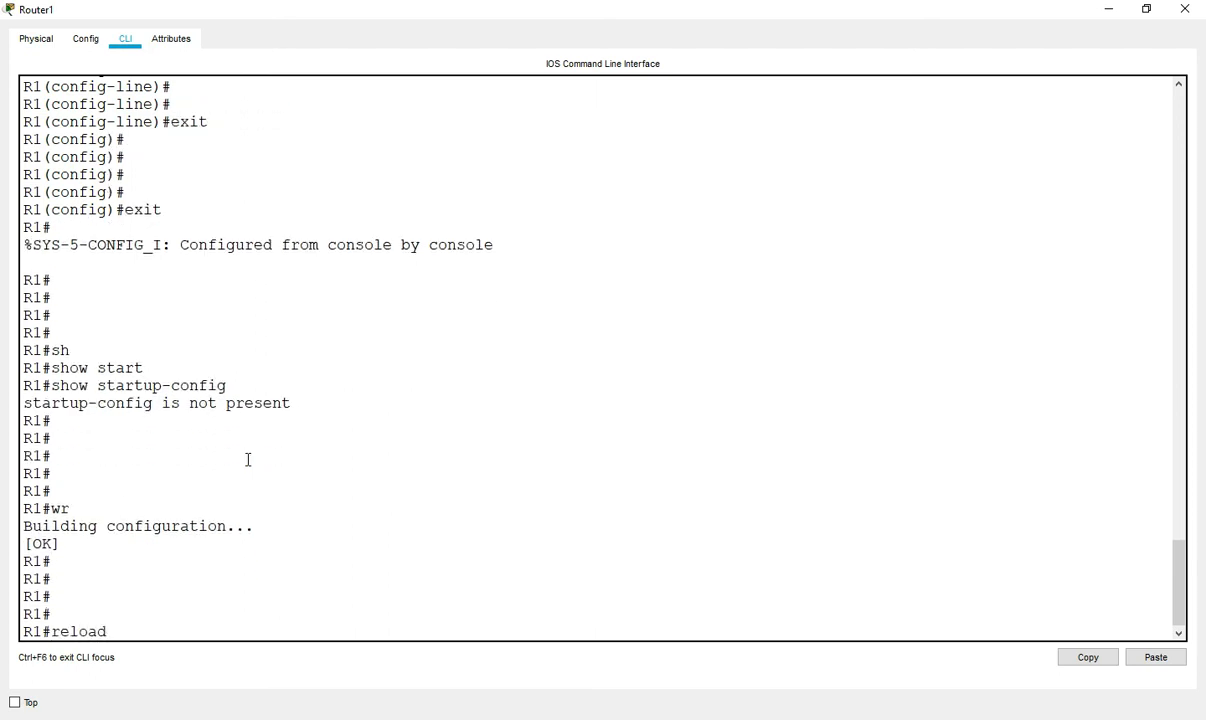
{"action": "key", "text": "Return"}
{"action": "key", "text": "Return"}
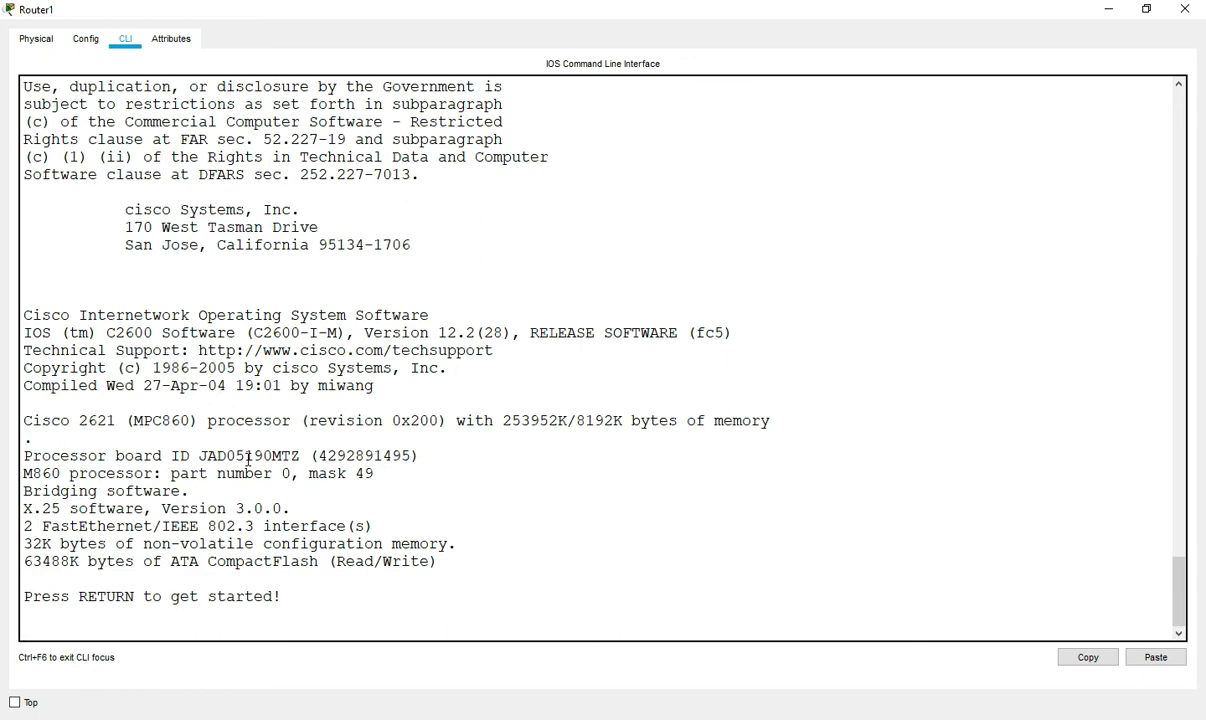
- Try logging in to the console with blank passwords until '% Bad passwords' appears
{"action": "key", "text": "Return"}
{"action": "key", "text": "Return"}
{"action": "key", "text": "Return"}
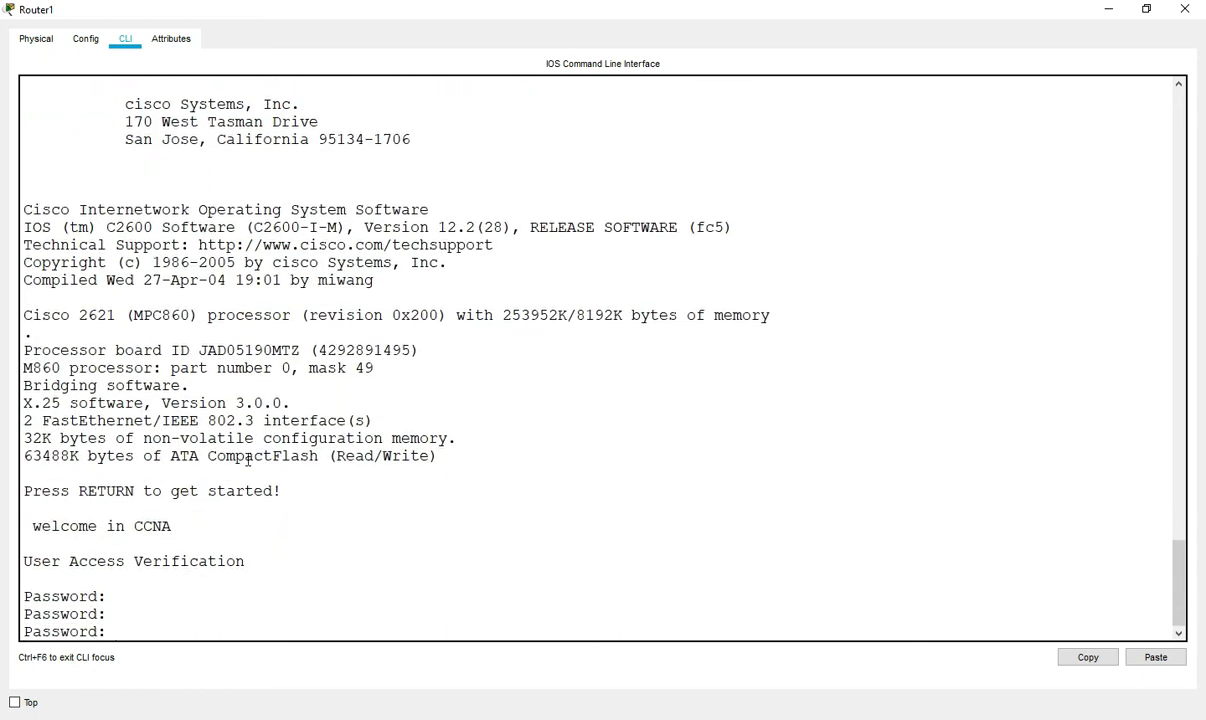
{"action": "key", "text": "Return"}
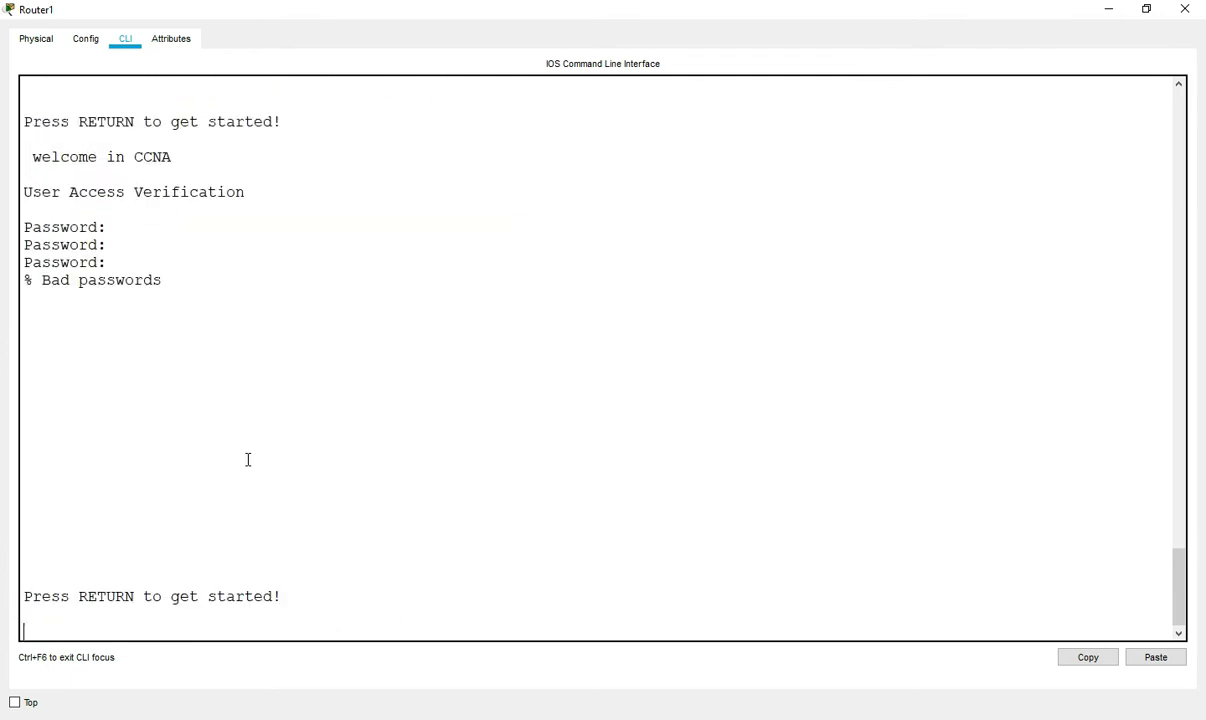
{"action": "key", "text": "Return"}
{"action": "key", "text": "Return"}
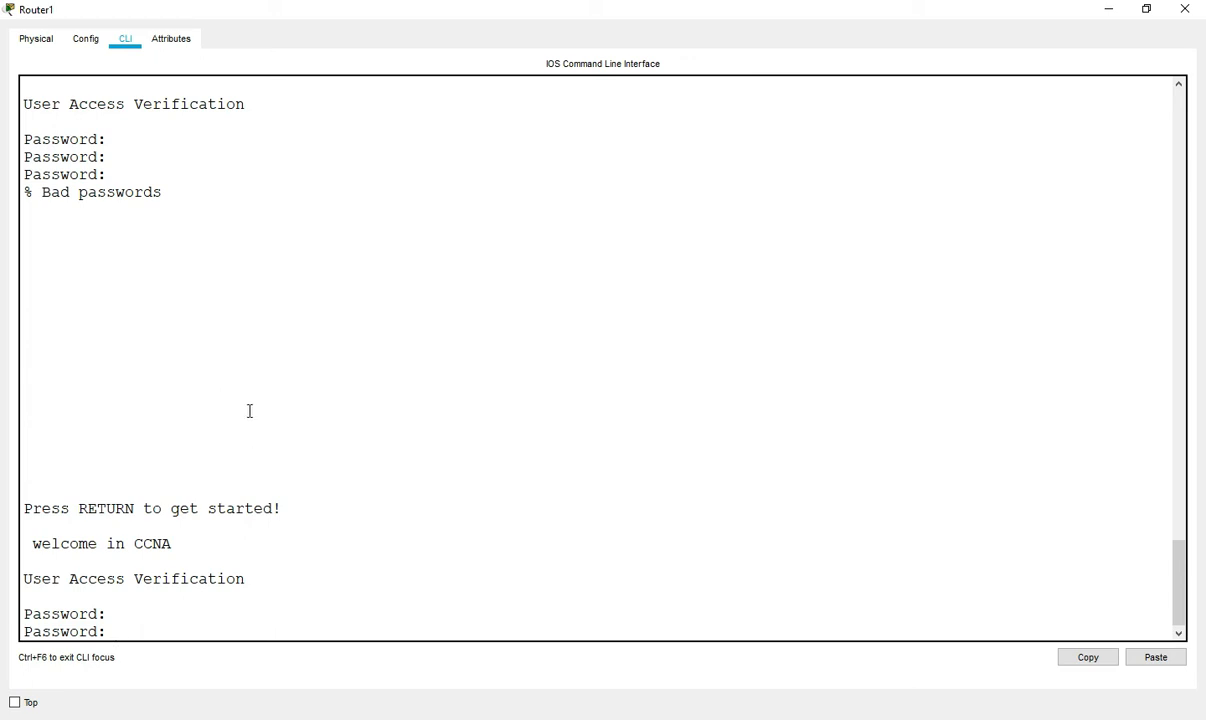
- Power-cycle R1 from the Physical view and break into ROMMON with Ctrl+Break
{"action": "left_click", "coordinate": [45, 42]}
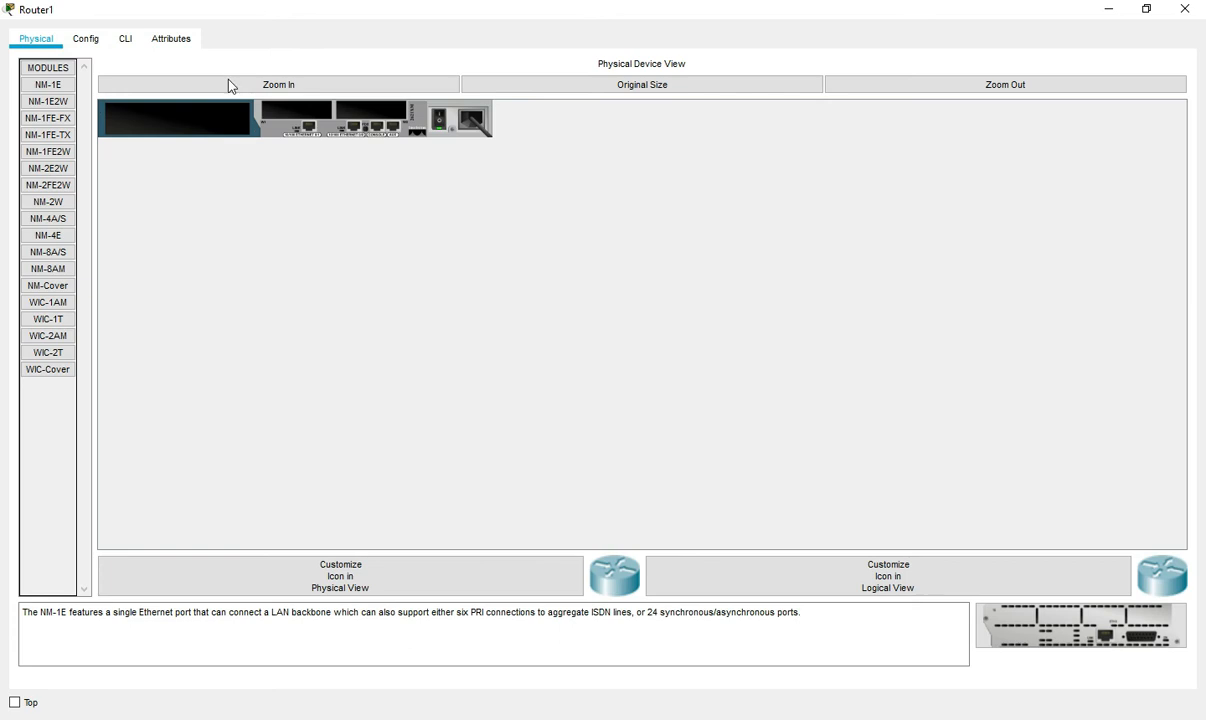
{"action": "left_click", "coordinate": [438, 124]}
{"action": "left_click", "coordinate": [124, 39]}
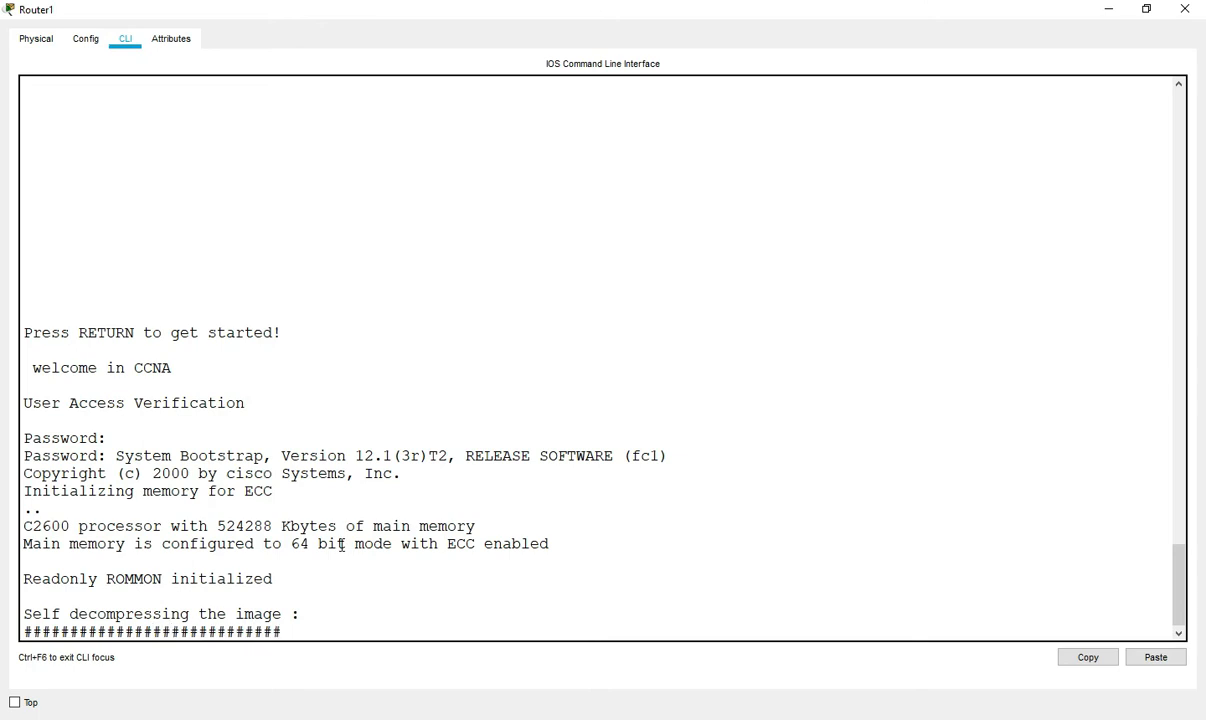
{"action": "key", "text": "ctrl+Break"}
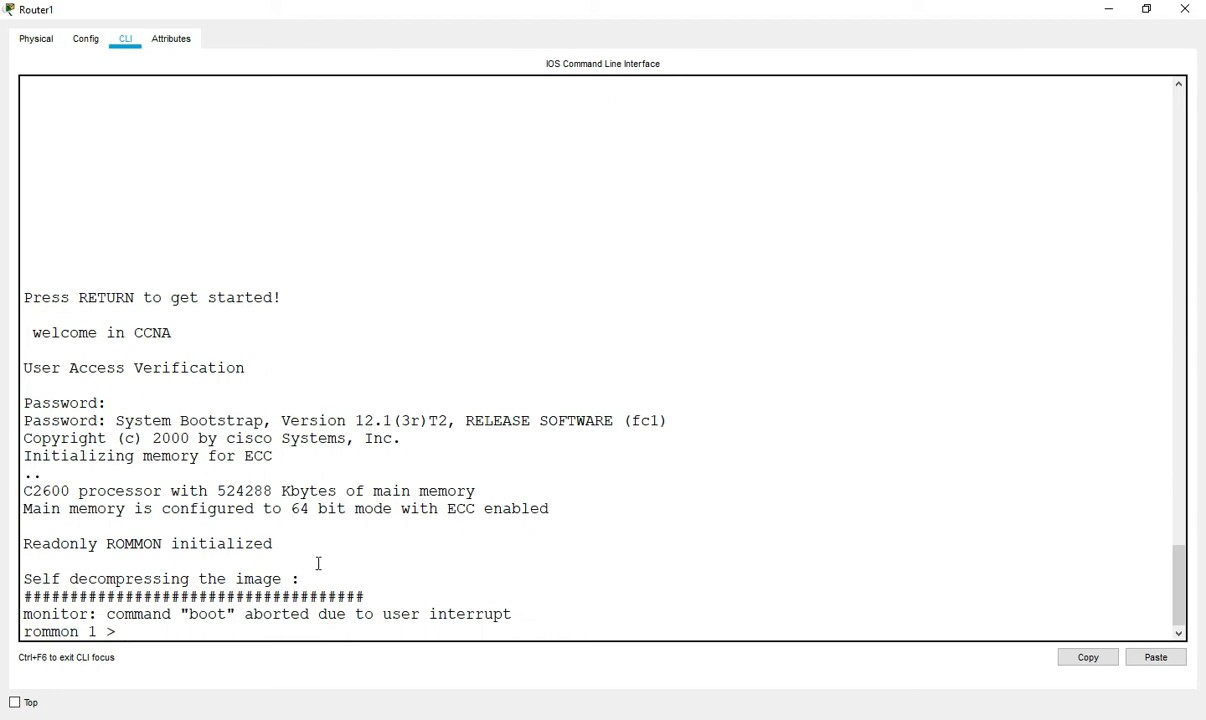
{"action": "left_click", "coordinate": [53, 632]}
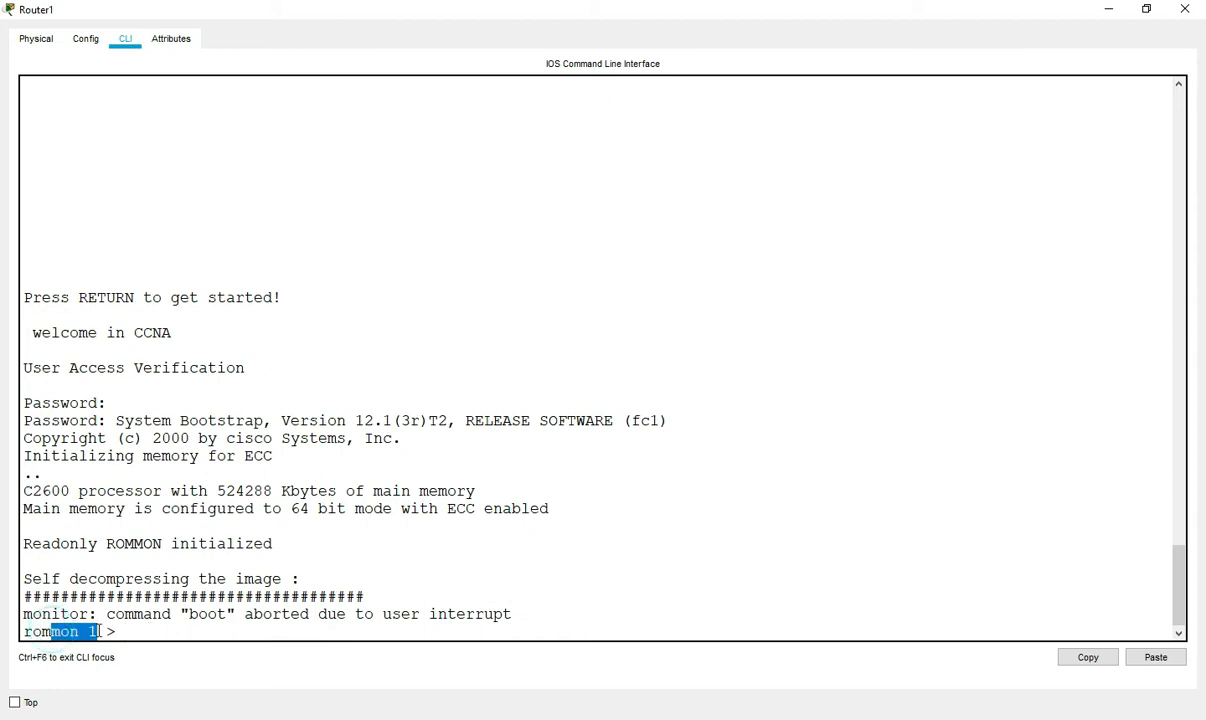
{"action": "left_click", "coordinate": [160, 631]}
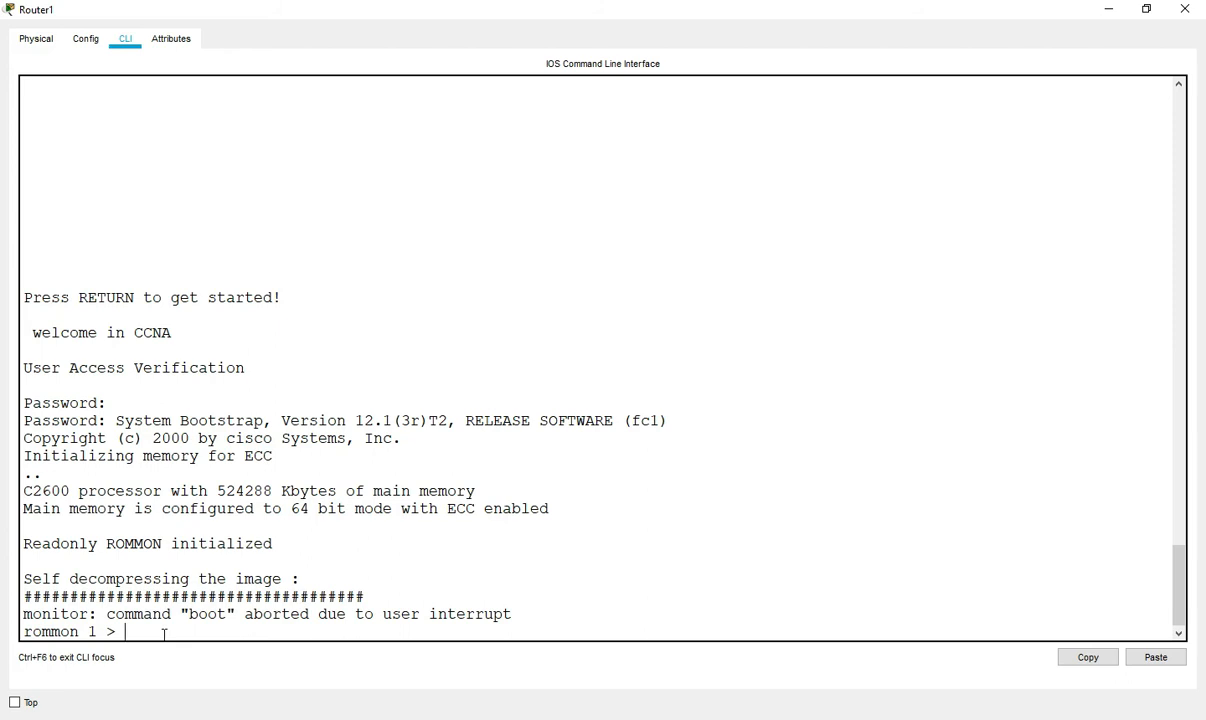
{"action": "key", "text": "Return"}
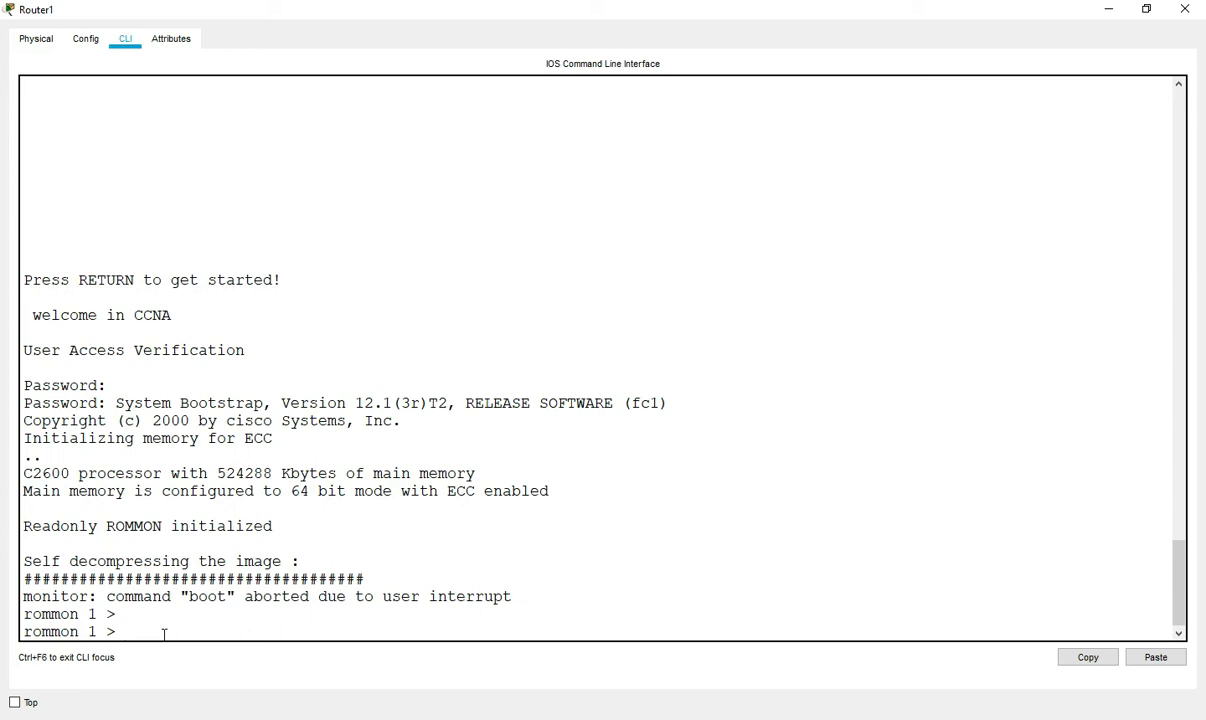
- Type confreg 0x2142 at the rommon prompt, checking the value in the notes
{"action": "left_click_drag", "start_coordinate": [90, 579], "coordinate": [375, 587]}
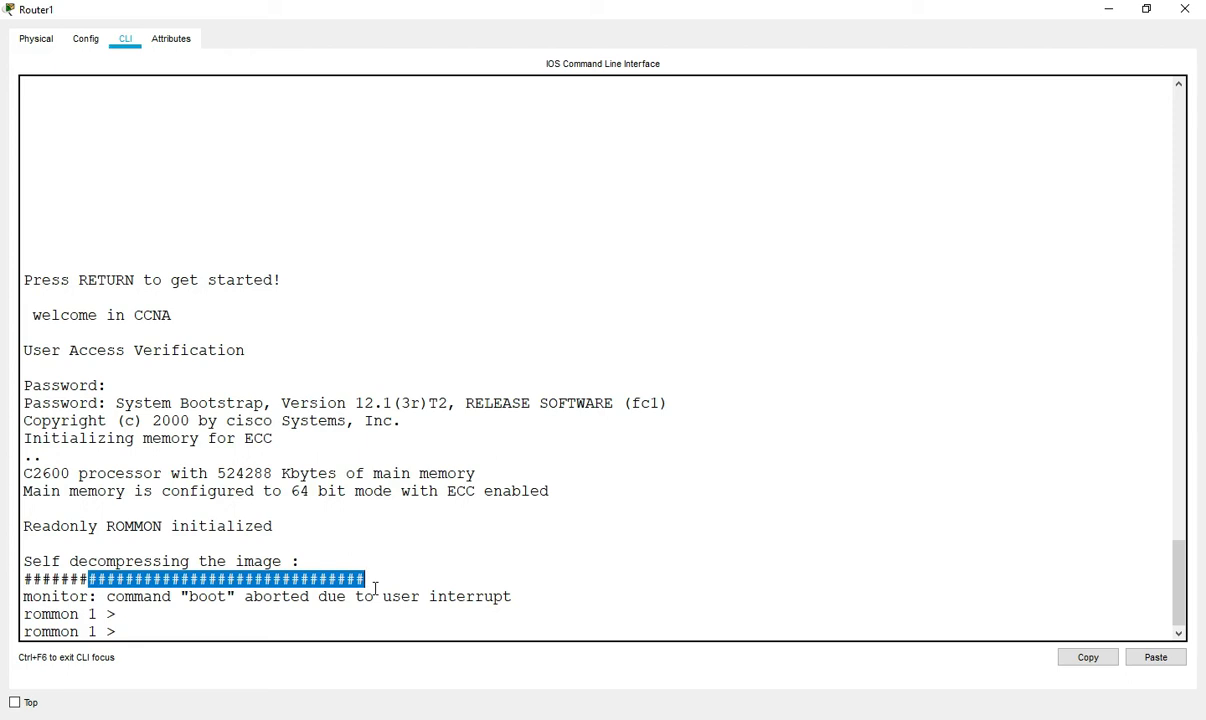
{"action": "key", "text": "Return"}
{"action": "type", "text": "confre"}
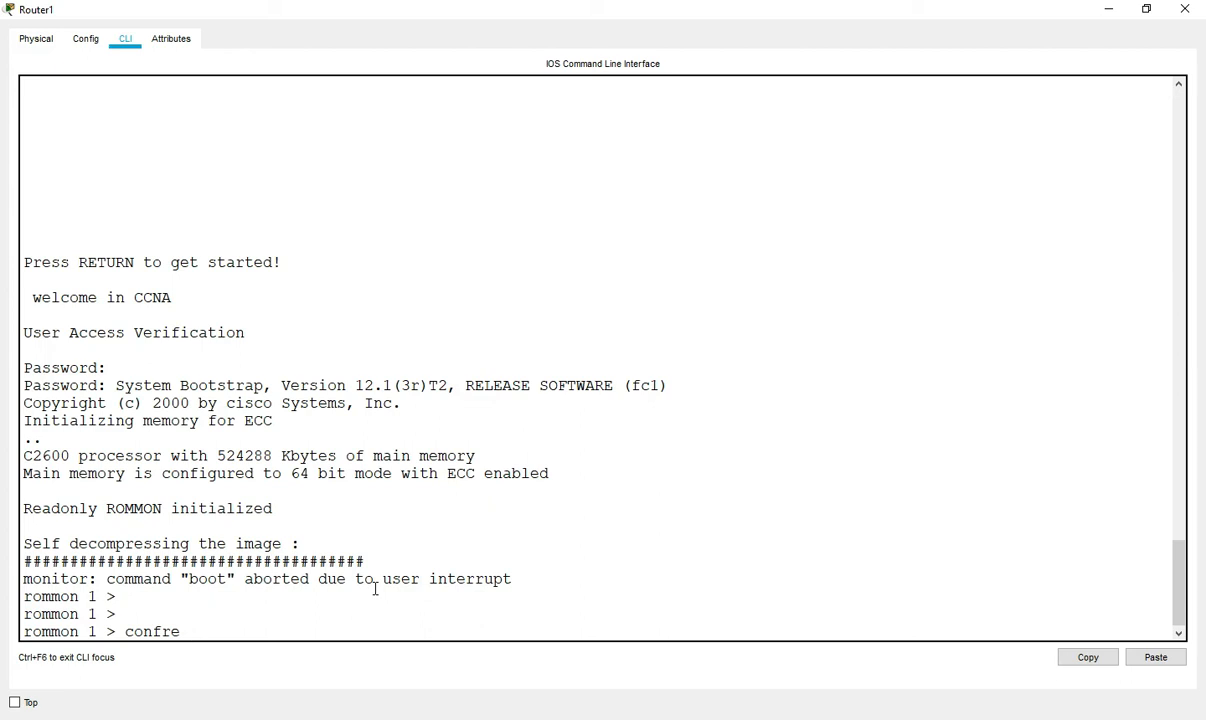
{"action": "type", "text": "g"}
{"action": "type", "text": "x2142"}
{"action": "key", "text": "alt+Tab"}
{"action": "left_click_drag", "start_coordinate": [612, 176], "coordinate": [702, 175]}
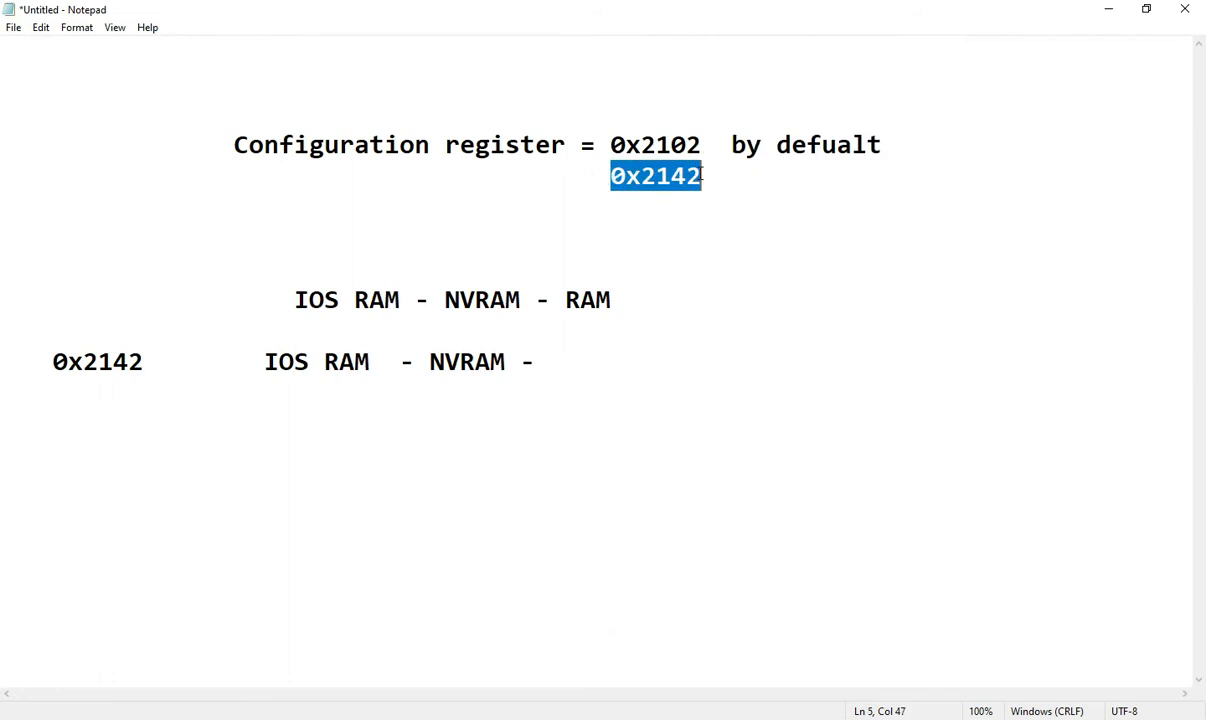
{"action": "left_click", "coordinate": [1108, 8]}
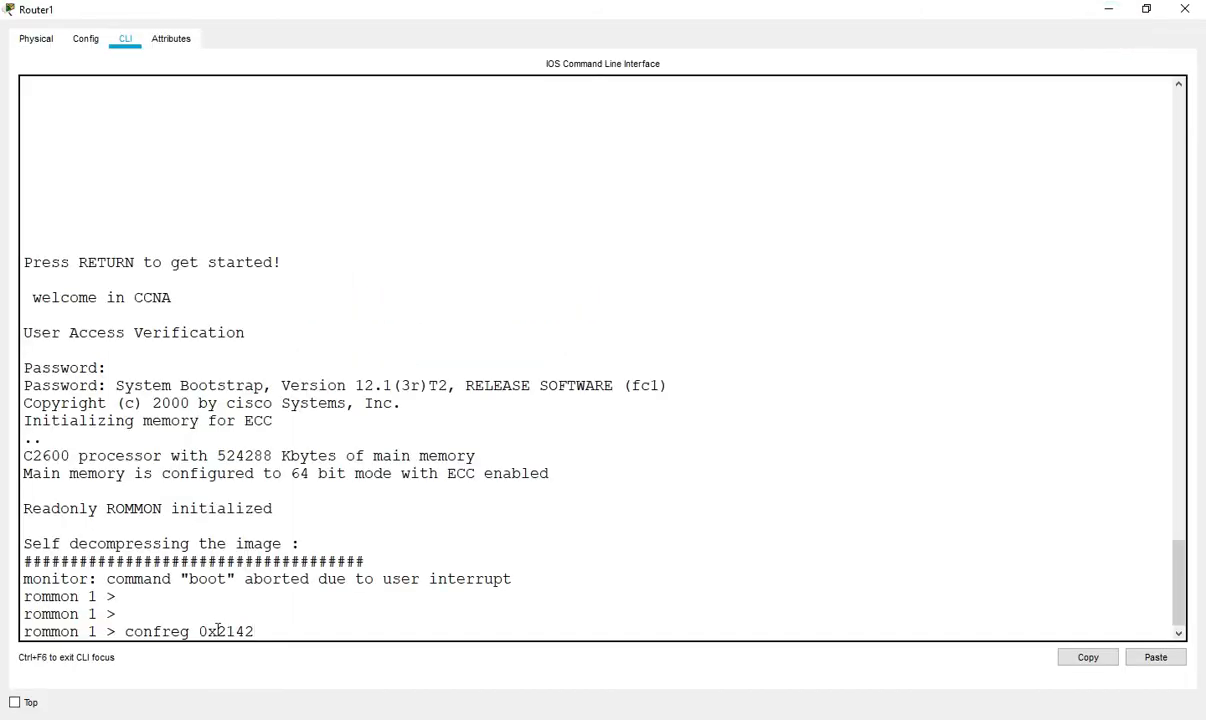
- Apply confreg 0x2142 at the rommon prompt
{"action": "key", "text": "Return"}
{"action": "key", "text": "Return"}
{"action": "key", "text": "Return"}
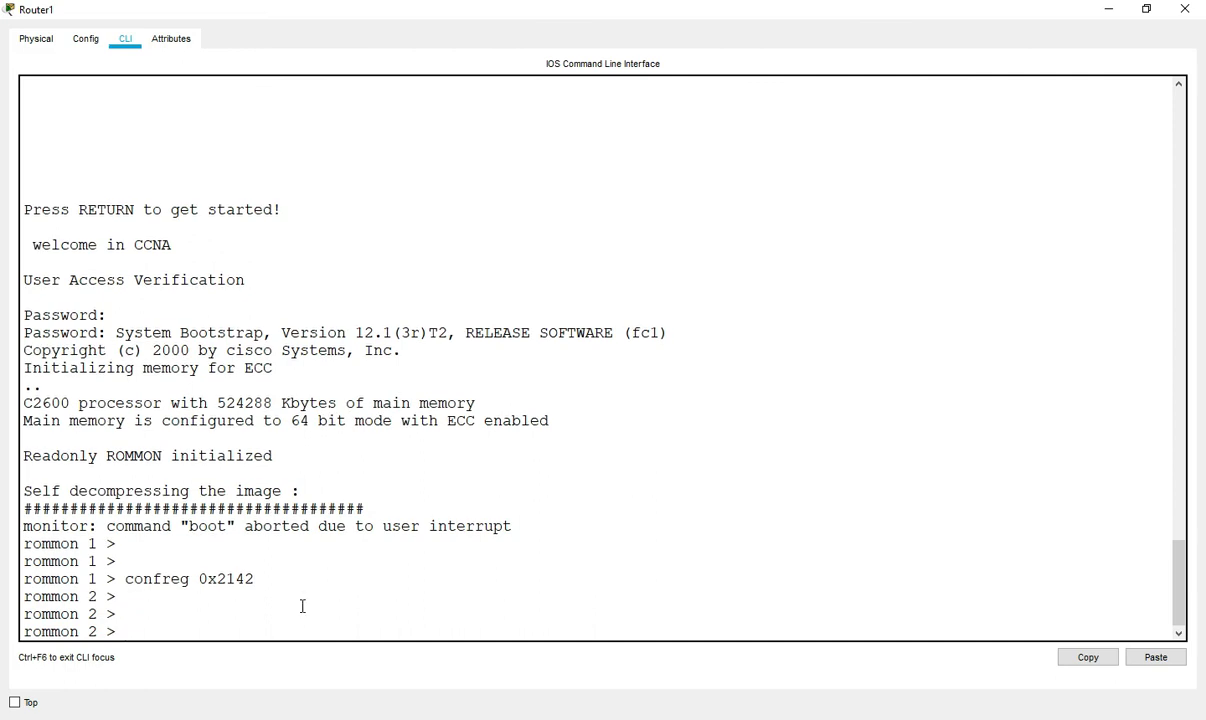
{"action": "left_click_drag", "start_coordinate": [120, 578], "coordinate": [275, 578]}
{"action": "left_click", "coordinate": [275, 578]}
- Restart the router from ROMMON with reset after reload is not recognized
{"action": "key", "text": "Return"}
{"action": "key", "text": "Return"}
{"action": "type", "text": "reload"}
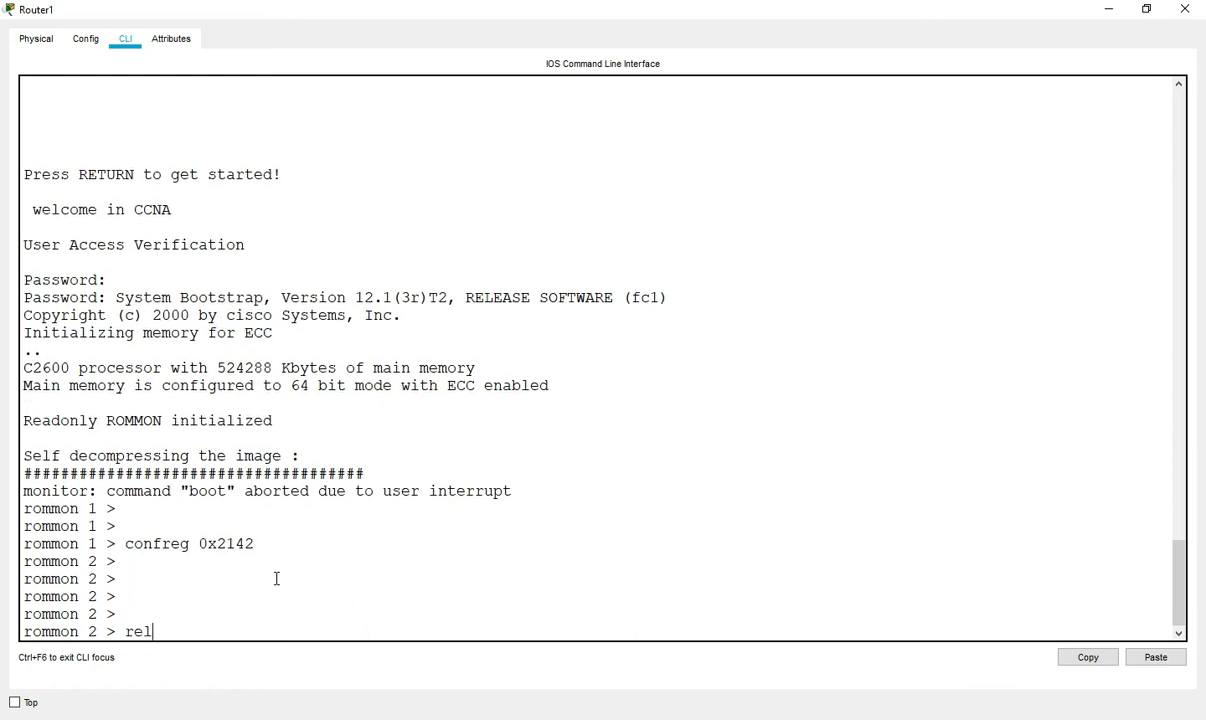
{"action": "key", "text": "Return"}
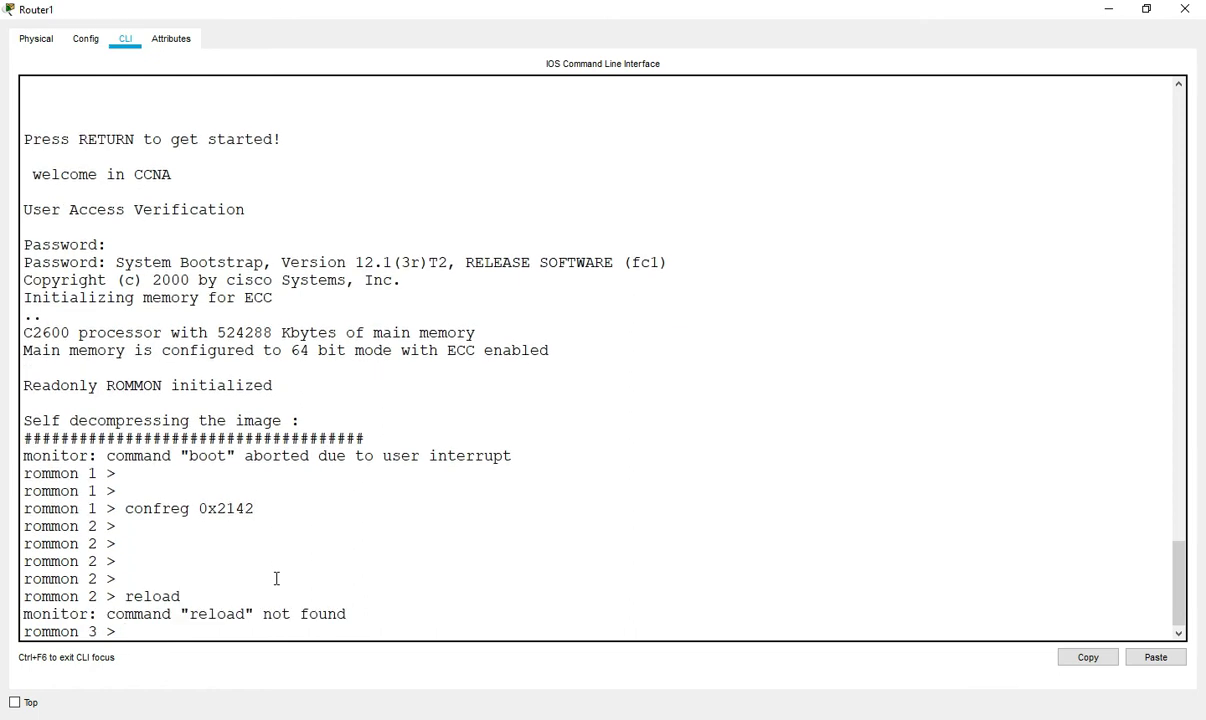
{"action": "key", "text": "Return"}
{"action": "key", "text": "Return"}
{"action": "type", "text": "reset"}
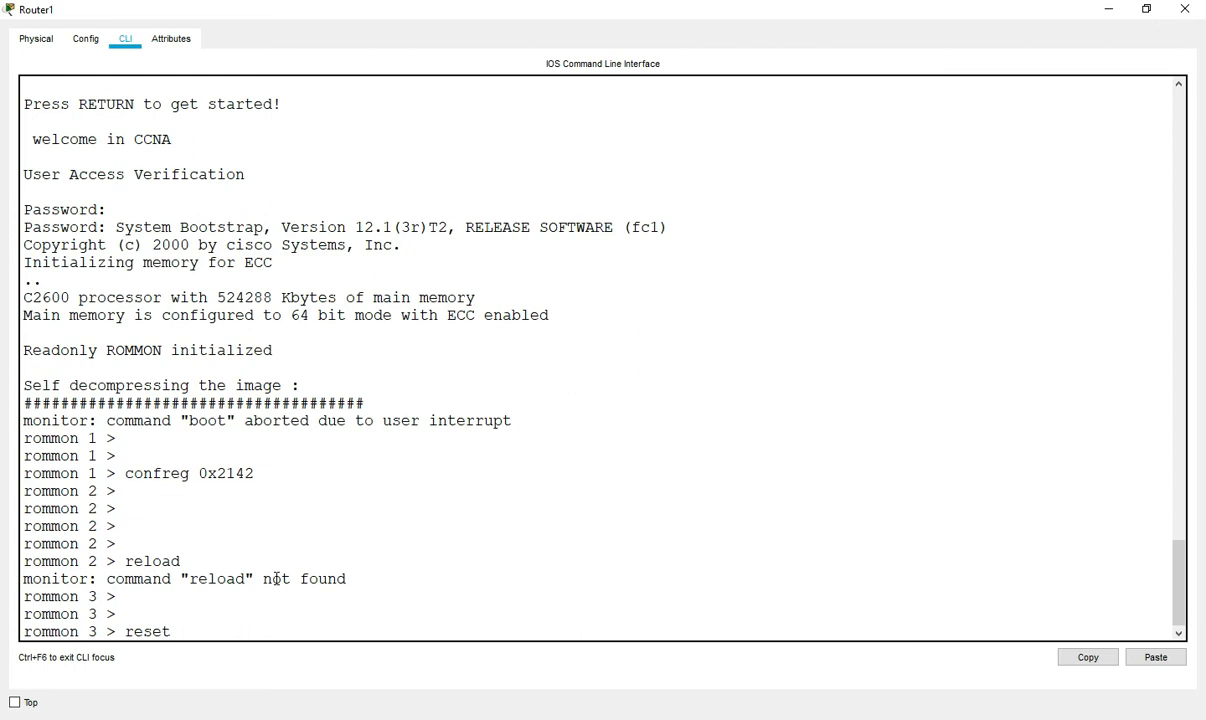
{"action": "key", "text": "Return"}
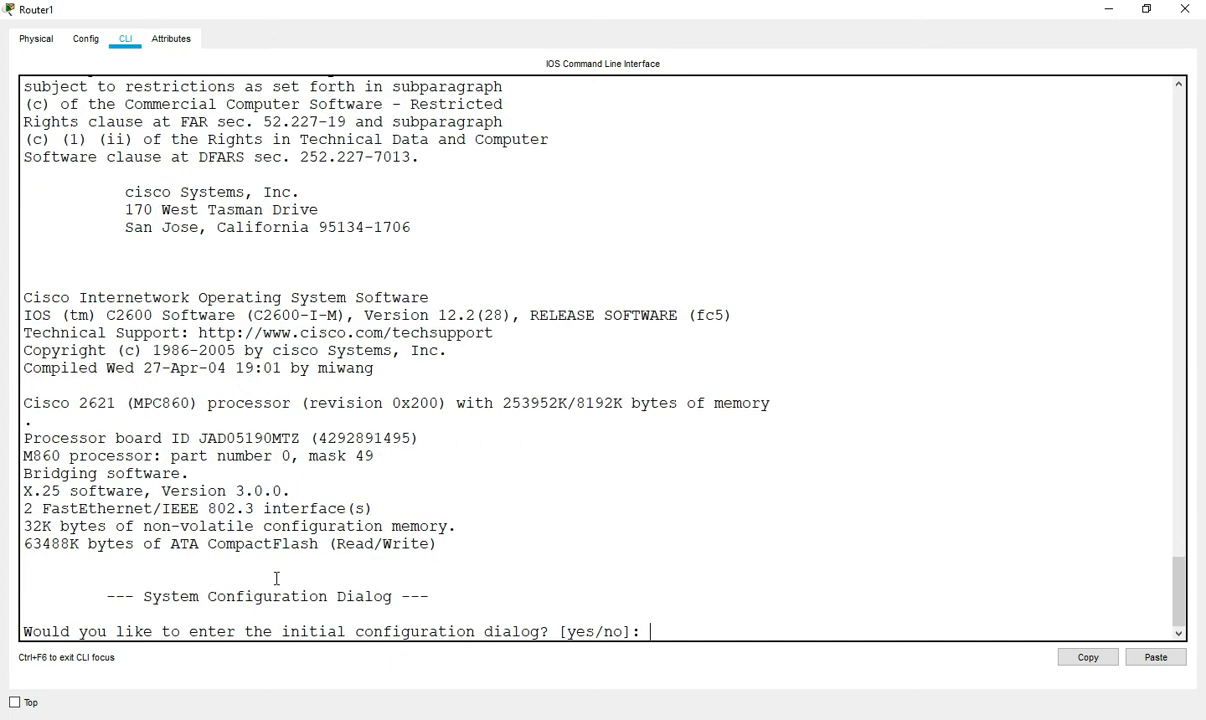
- Decline the initial configuration dialog and enter privileged mode without any password
{"action": "key", "text": "Return"}
{"action": "key", "text": "Return"}
{"action": "key", "text": "Return"}
{"action": "key", "text": "Return"}
{"action": "key", "text": "Return"}
{"action": "key", "text": "Return"}
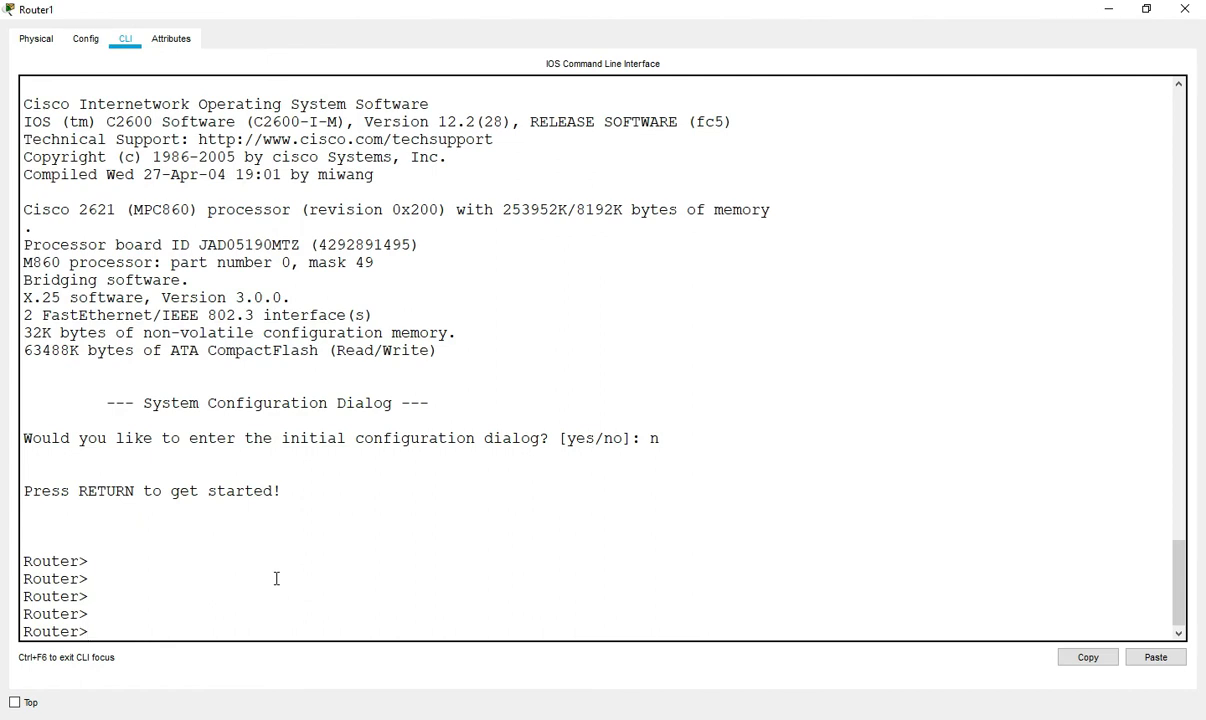
{"action": "left_click_drag", "start_coordinate": [22, 561], "coordinate": [89, 562]}
{"action": "left_click", "coordinate": [116, 575]}
{"action": "key", "text": "Return"}
{"action": "key", "text": "Return"}
{"action": "type", "text": "ena"}
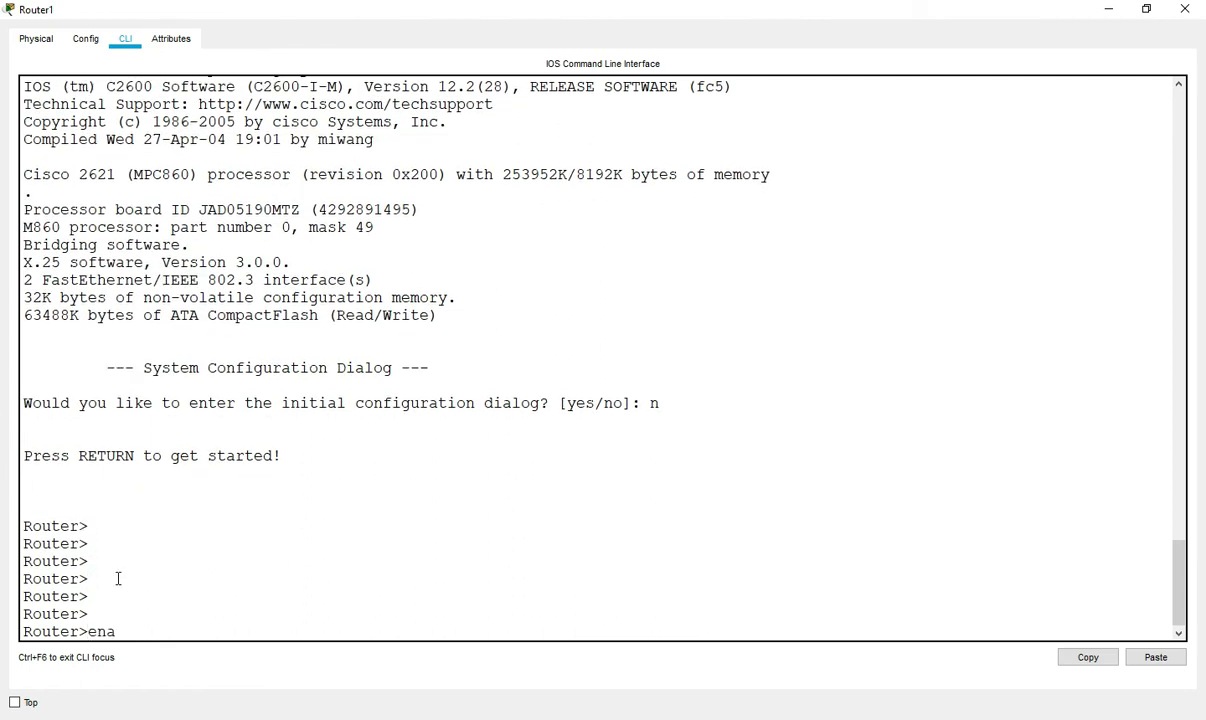
{"action": "key", "text": "Tab"}
{"action": "key", "text": "Return"}
{"action": "key", "text": "Return"}
{"action": "key", "text": "Return"}
{"action": "key", "text": "Return"}
{"action": "key", "text": "Return"}
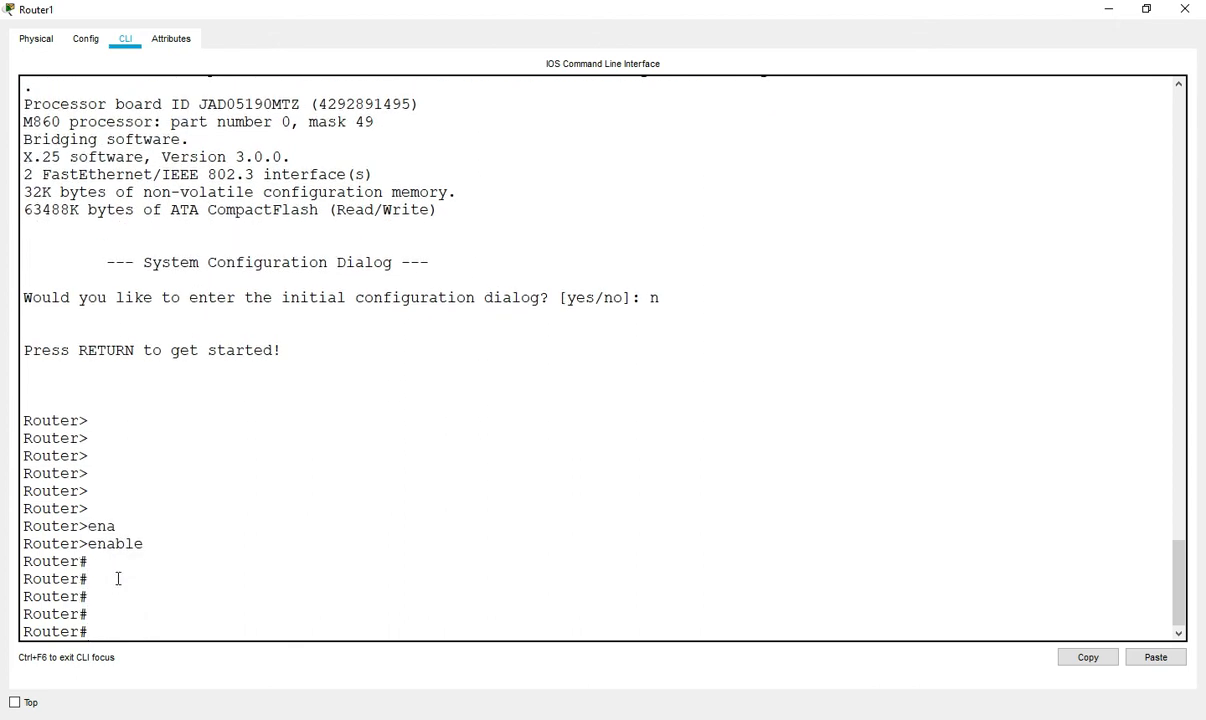
{"action": "key", "text": "Return"}
- Display the running configuration, then stop its paged output
{"action": "type", "text": "sh"}
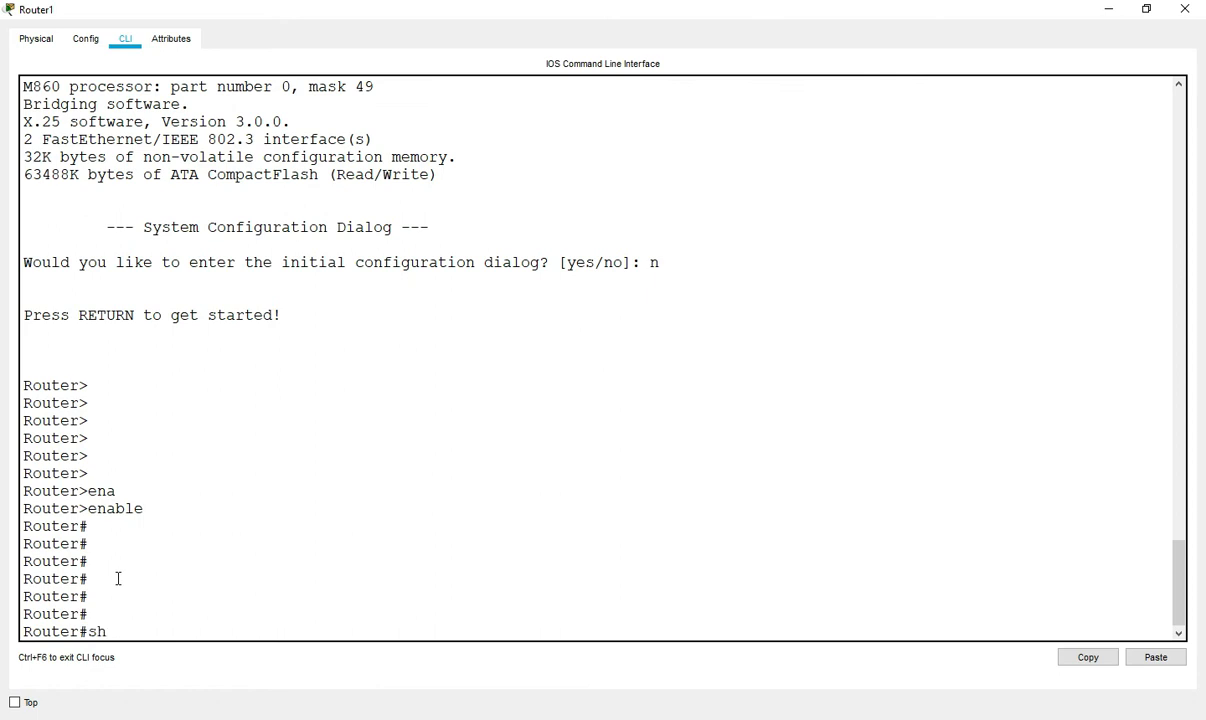
{"action": "key", "text": "Tab"}
{"action": "type", "text": "run"}
{"action": "key", "text": "Tab"}
{"action": "key", "text": "Return"}
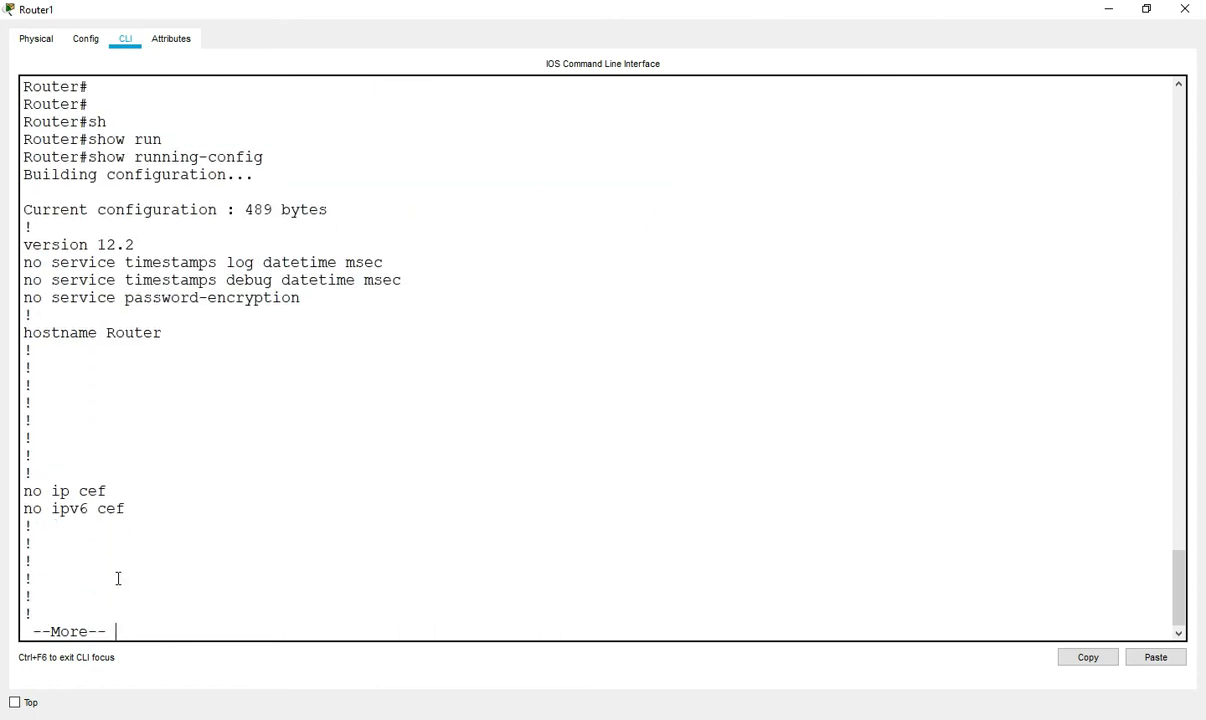
{"action": "left_click_drag", "start_coordinate": [96, 172], "coordinate": [97, 547]}
{"action": "key", "text": "ctrl+c"}
{"action": "key", "text": "Return"}
{"action": "key", "text": "Return"}
{"action": "key", "text": "Return"}
{"action": "key", "text": "Return"}
{"action": "key", "text": "Return"}
{"action": "key", "text": "Return"}
{"action": "key", "text": "Return"}
{"action": "key", "text": "Return"}
{"action": "key", "text": "Return"}
{"action": "key", "text": "Return"}
{"action": "key", "text": "Return"}
{"action": "key", "text": "Return"}
{"action": "key", "text": "Return"}
{"action": "key", "text": "Return"}
{"action": "key", "text": "Return"}
{"action": "key", "text": "Return"}
{"action": "key", "text": "Return"}
{"action": "key", "text": "Return"}
{"action": "key", "text": "Return"}
{"action": "key", "text": "Return"}
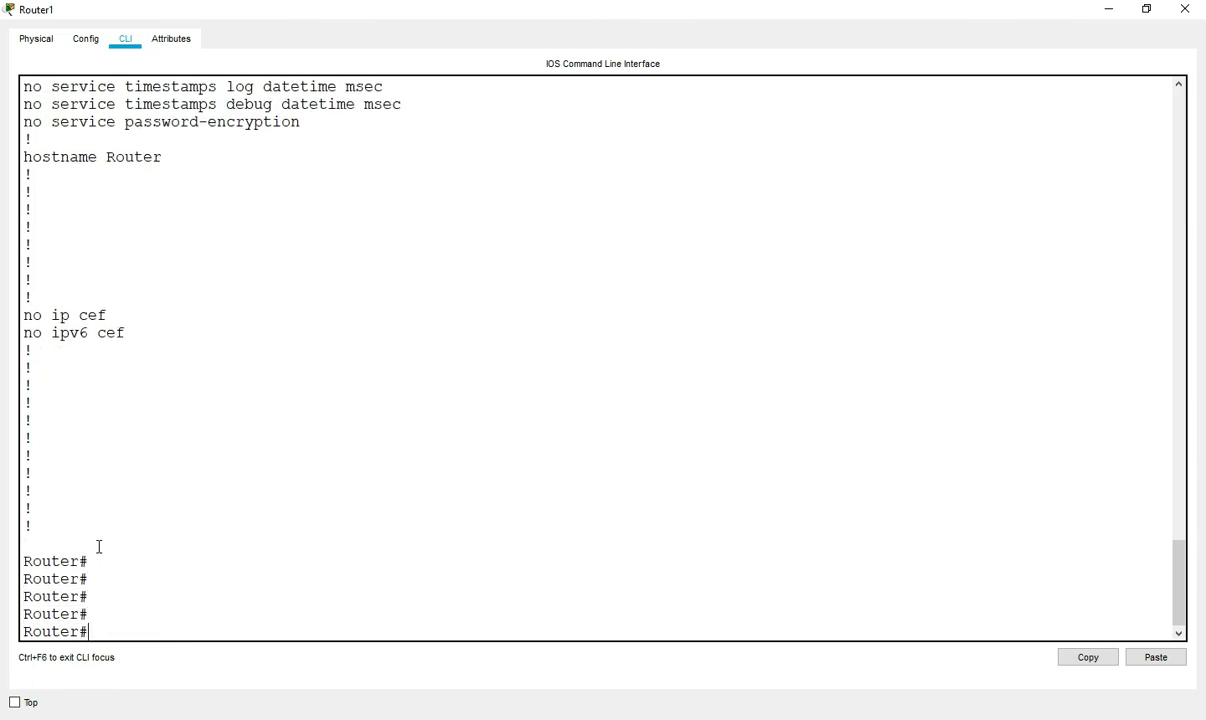
- Page through the saved startup configuration, then break out of the listing
{"action": "type", "text": "sh"}
{"action": "key", "text": "Tab"}
{"action": "type", "text": "start"}
{"action": "key", "text": "Tab"}
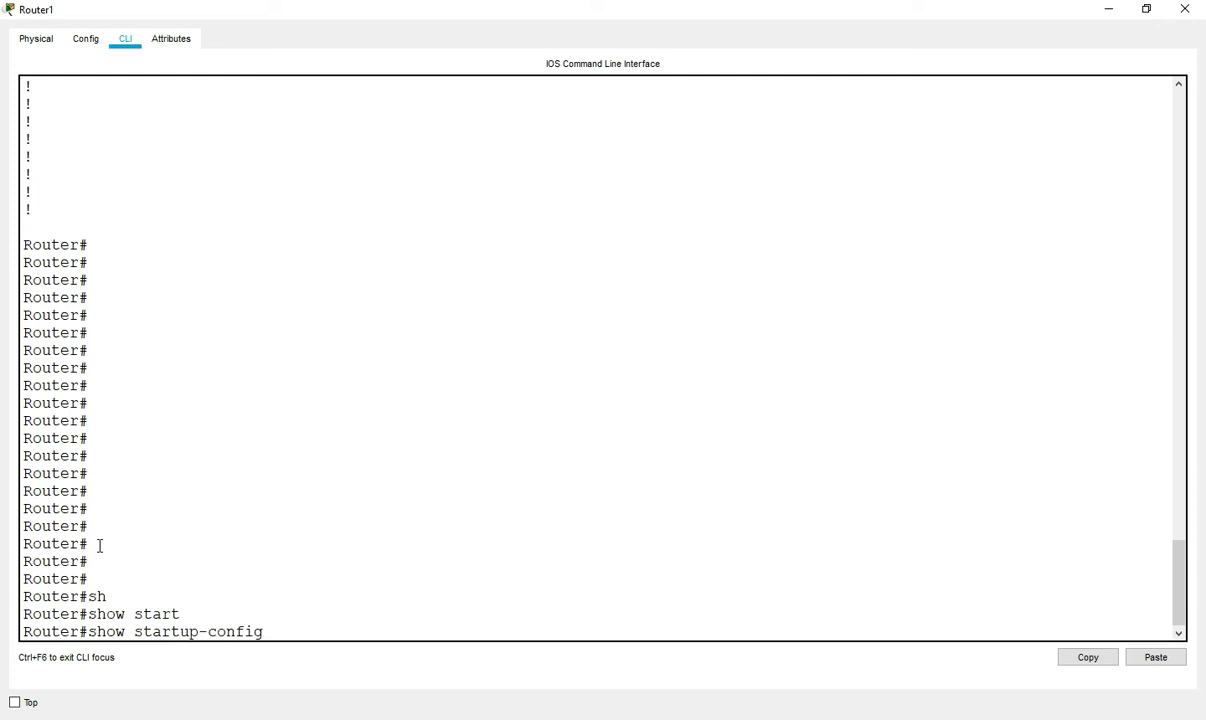
{"action": "key", "text": "Return"}
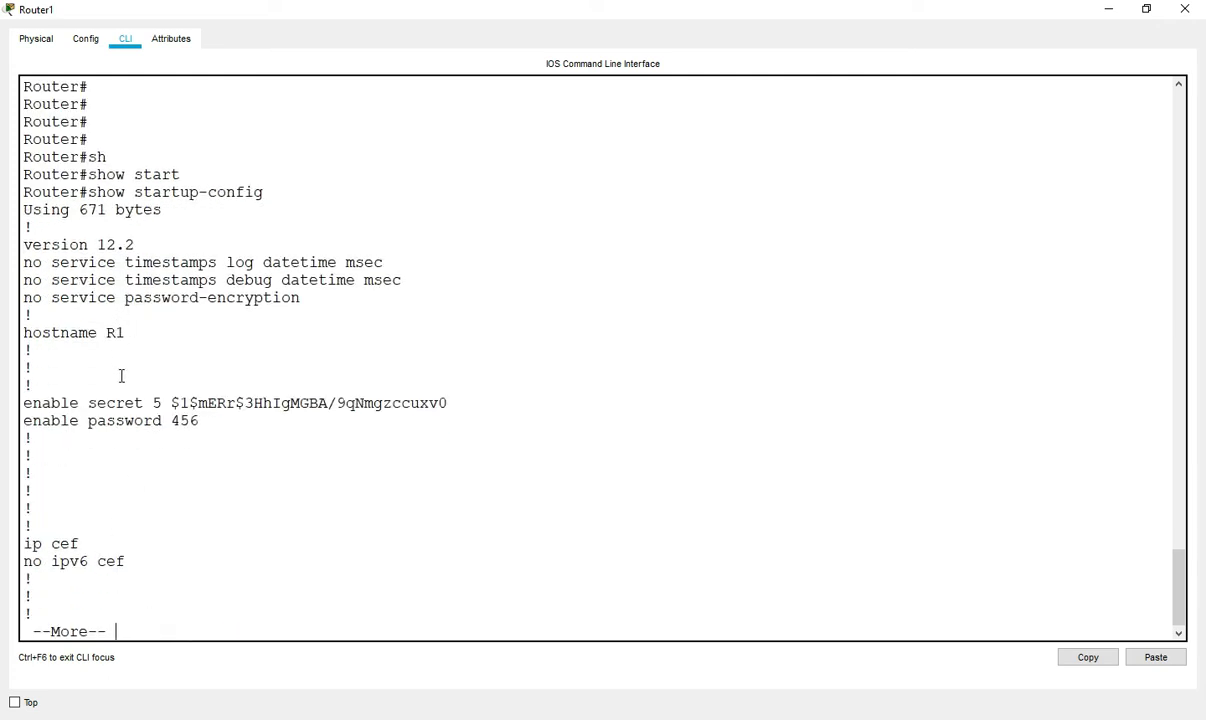
{"action": "key", "text": "Return"}
{"action": "key", "text": "Return"}
{"action": "key", "text": "Return"}
{"action": "key", "text": "Return"}
{"action": "key", "text": "Return"}
{"action": "key", "text": "Return"}
{"action": "key", "text": "Return"}
{"action": "key", "text": "Return"}
{"action": "key", "text": "Return"}
{"action": "key", "text": "Return"}
{"action": "key", "text": "Return"}
{"action": "key", "text": "Return"}
{"action": "key", "text": "Return"}
{"action": "key", "text": "Return"}
{"action": "key", "text": "Return"}
{"action": "key", "text": "Return"}
{"action": "key", "text": "Return"}
{"action": "key", "text": "Return"}
{"action": "key", "text": "Return"}
{"action": "key", "text": "Return"}
{"action": "key", "text": "Return"}
{"action": "key", "text": "Return"}
{"action": "key", "text": "Return"}
{"action": "key", "text": "Return"}
{"action": "key", "text": "Return"}
{"action": "key", "text": "Return"}
{"action": "key", "text": "Return"}
{"action": "key", "text": "Return"}
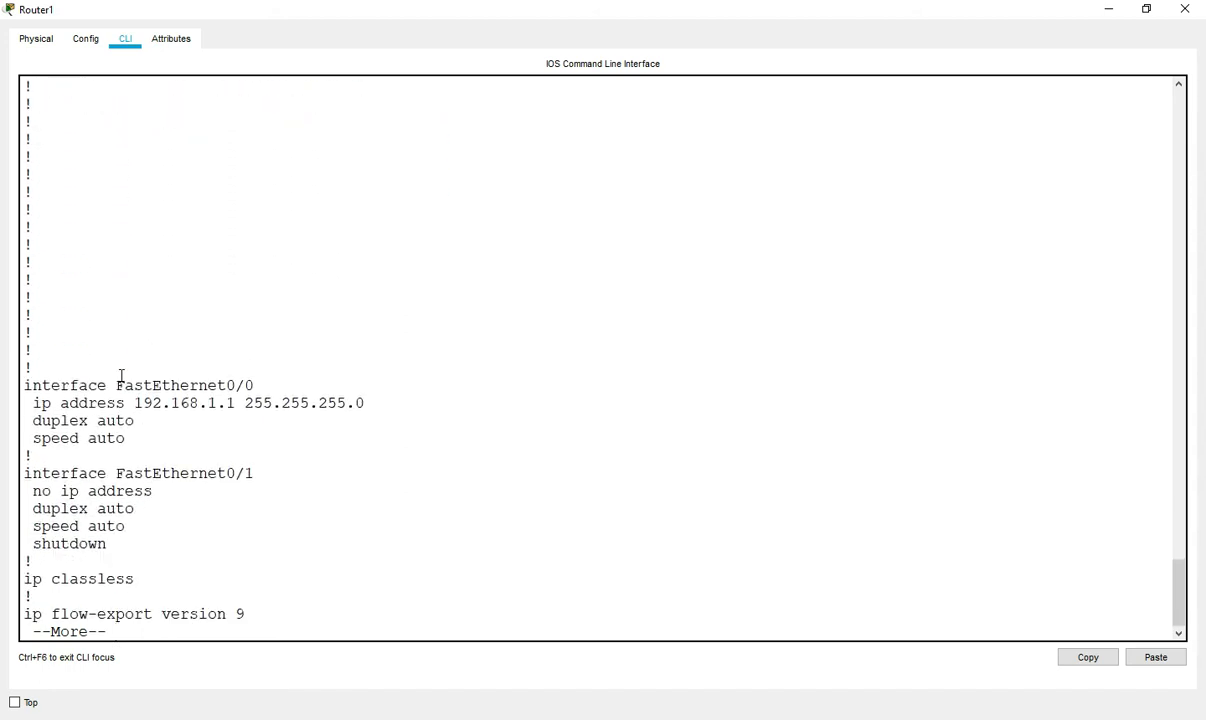
{"action": "key", "text": "Return"}
{"action": "key", "text": "Return"}
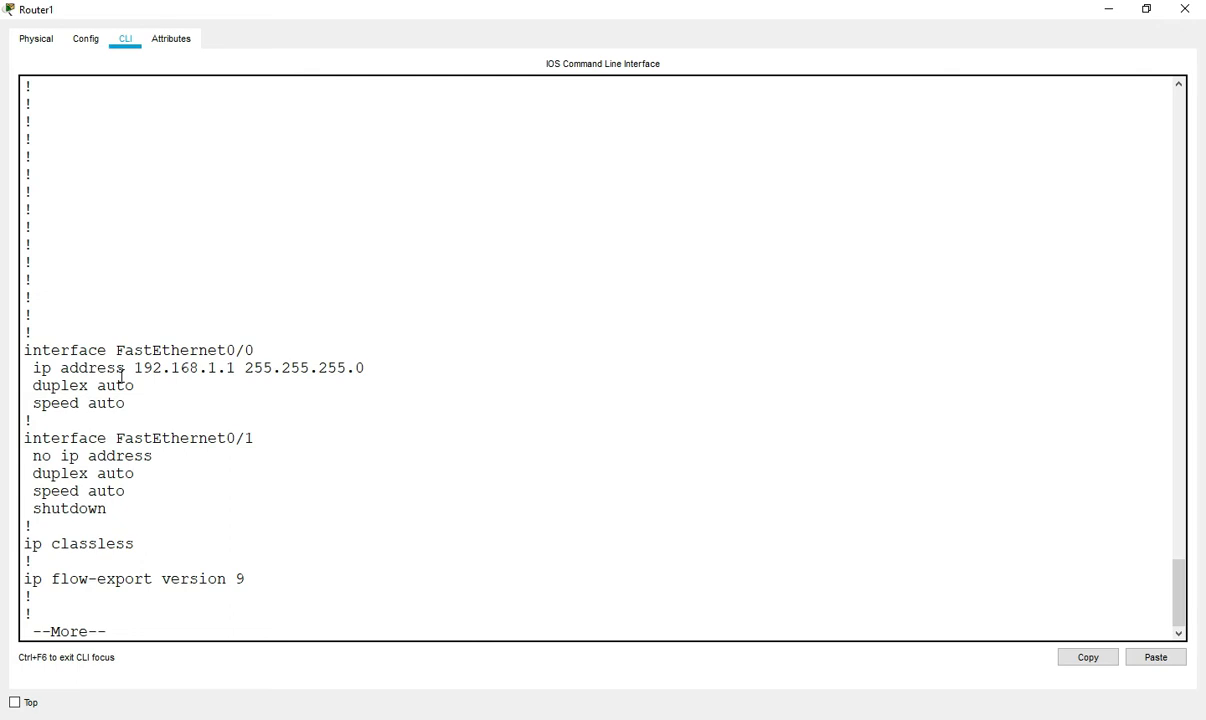
{"action": "key", "text": "ctrl+c"}
{"action": "key", "text": "Return"}
{"action": "key", "text": "Return"}
{"action": "key", "text": "Return"}
- Run show version and check that the configuration register reads 0x2142
{"action": "type", "text": "sg"}
{"action": "key", "text": "Tab"}
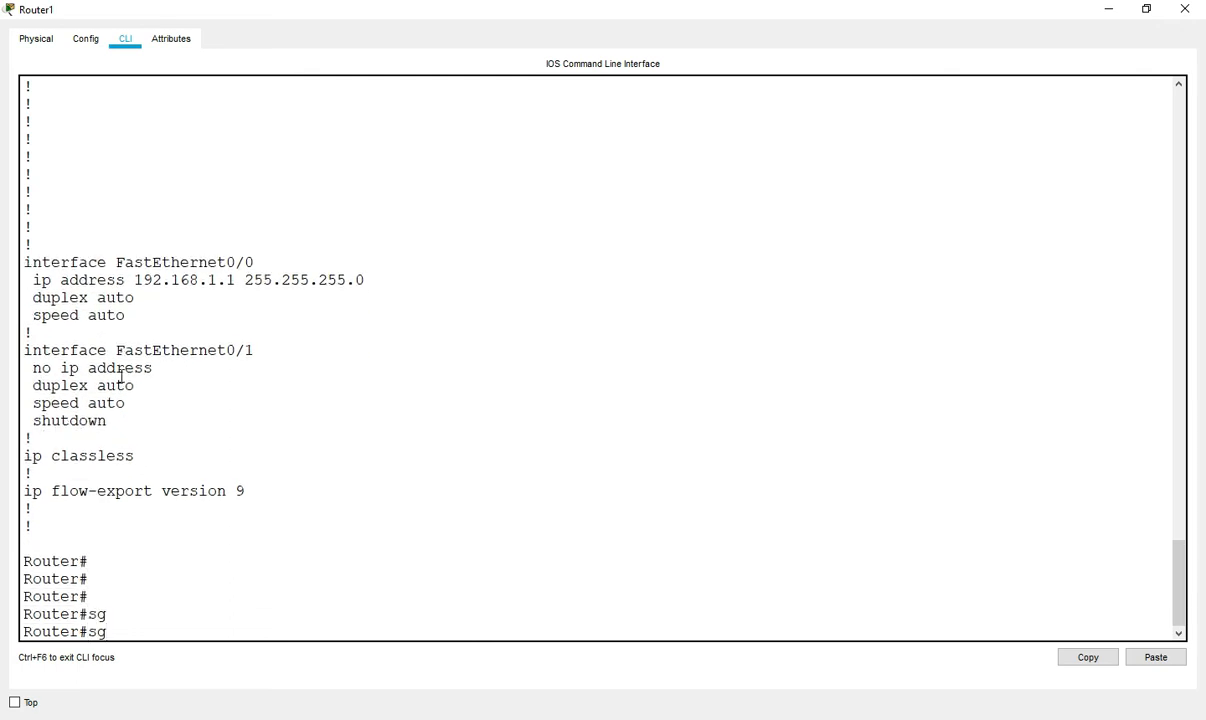
{"action": "key", "text": "BackSpace"}
{"action": "type", "text": "h"}
{"action": "key", "text": "Tab"}
{"action": "type", "text": "ve"}
{"action": "key", "text": "Tab"}
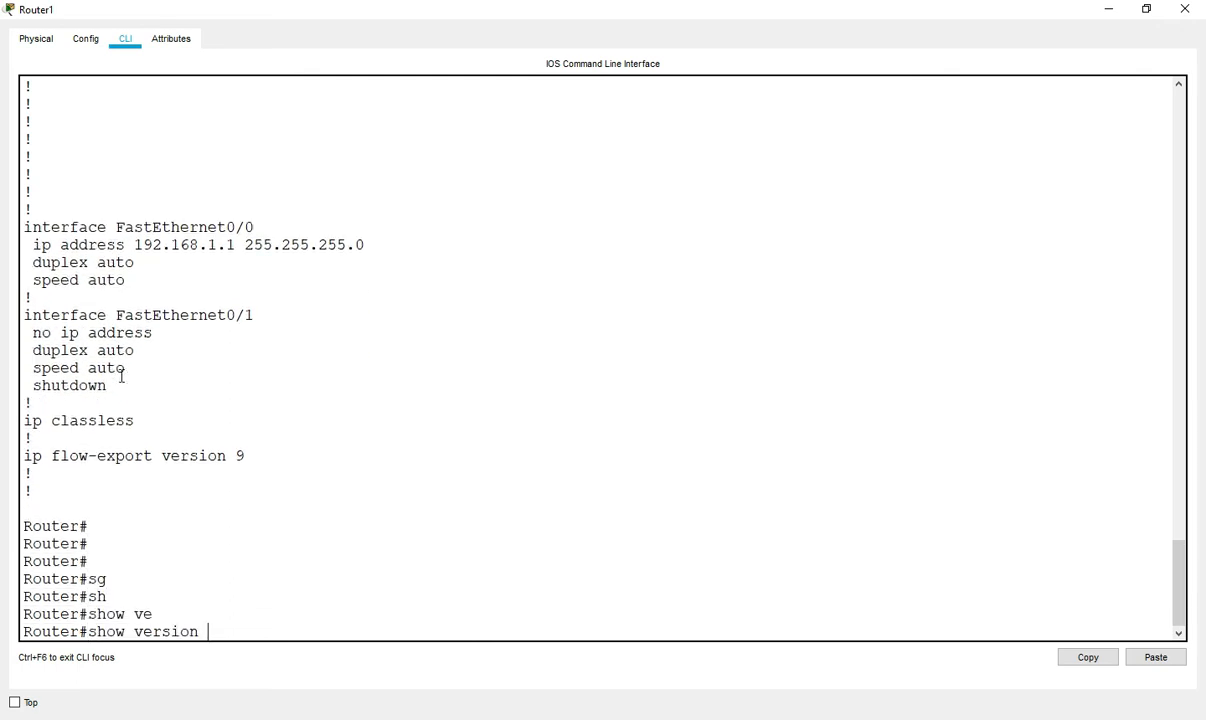
{"action": "key", "text": "Return"}
{"action": "key", "text": "Return"}
{"action": "key", "text": "Return"}
{"action": "key", "text": "Return"}
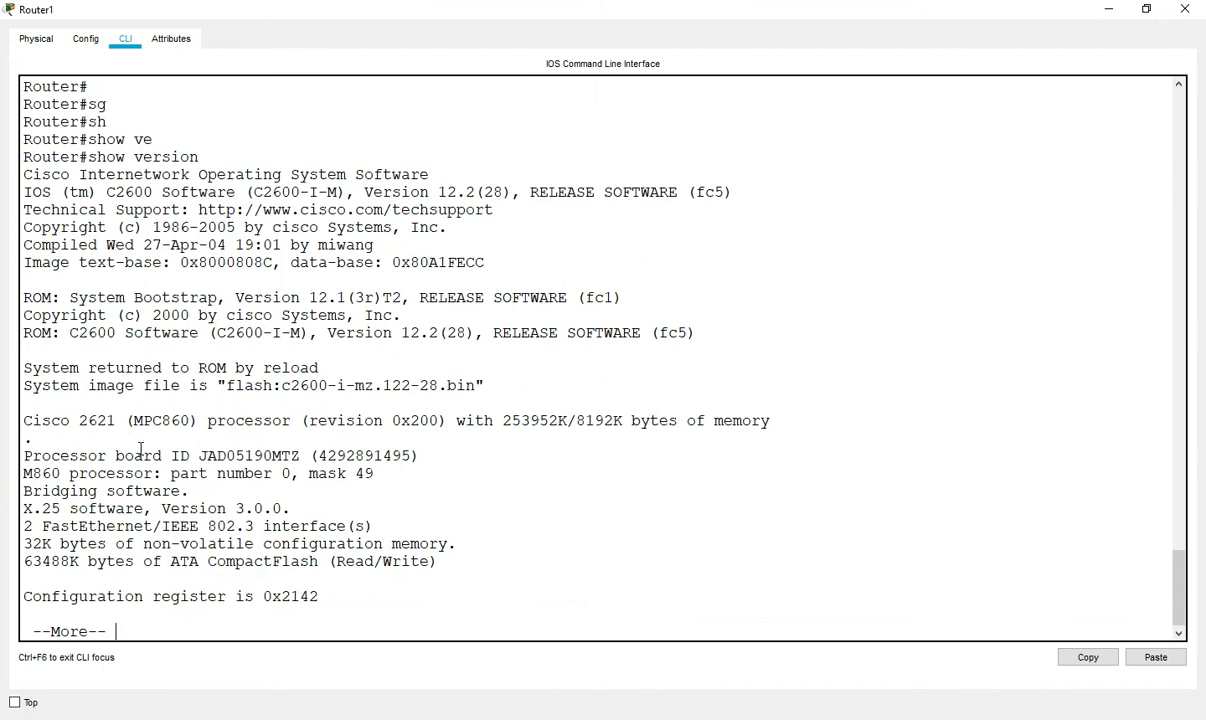
{"action": "left_click_drag", "start_coordinate": [87, 598], "coordinate": [360, 598]}
{"action": "left_click", "coordinate": [346, 598]}
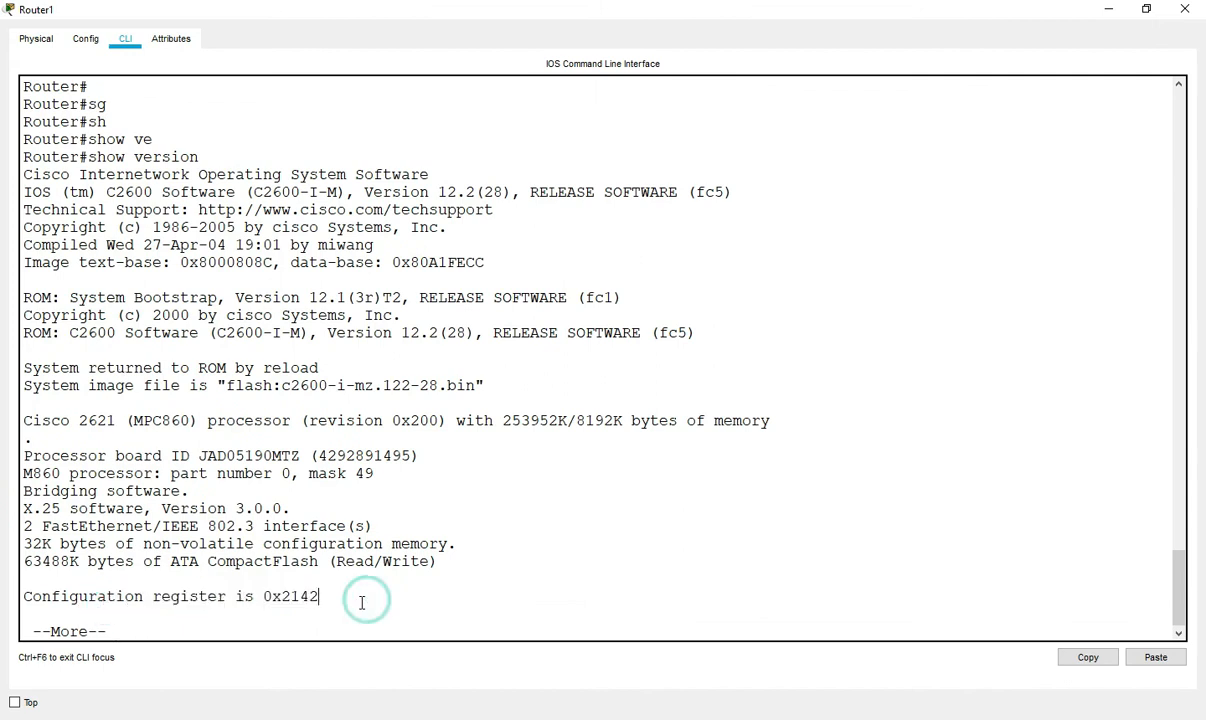
{"action": "key", "text": "Return"}
{"action": "key", "text": "Return"}
{"action": "key", "text": "Return"}
{"action": "key", "text": "Return"}
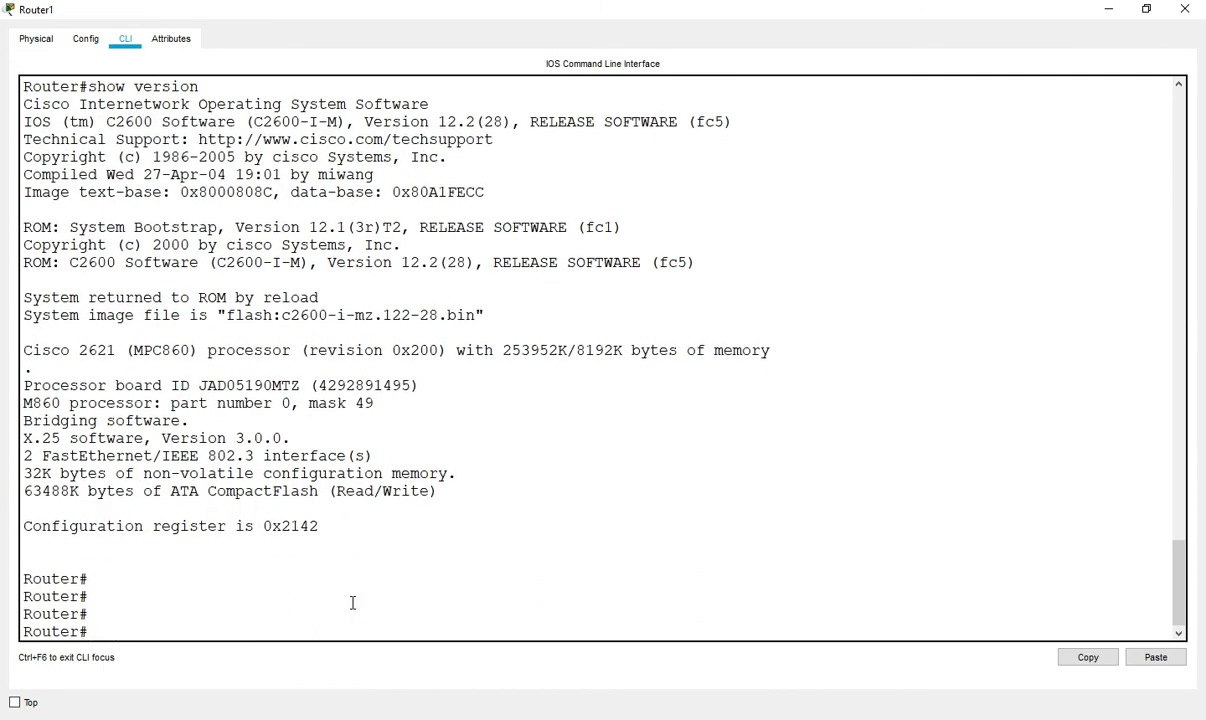
{"action": "double_click", "coordinate": [266, 527]}
{"action": "key", "text": "Return"}
{"action": "key", "text": "Return"}
{"action": "key", "text": "Return"}
{"action": "key", "text": "Return"}
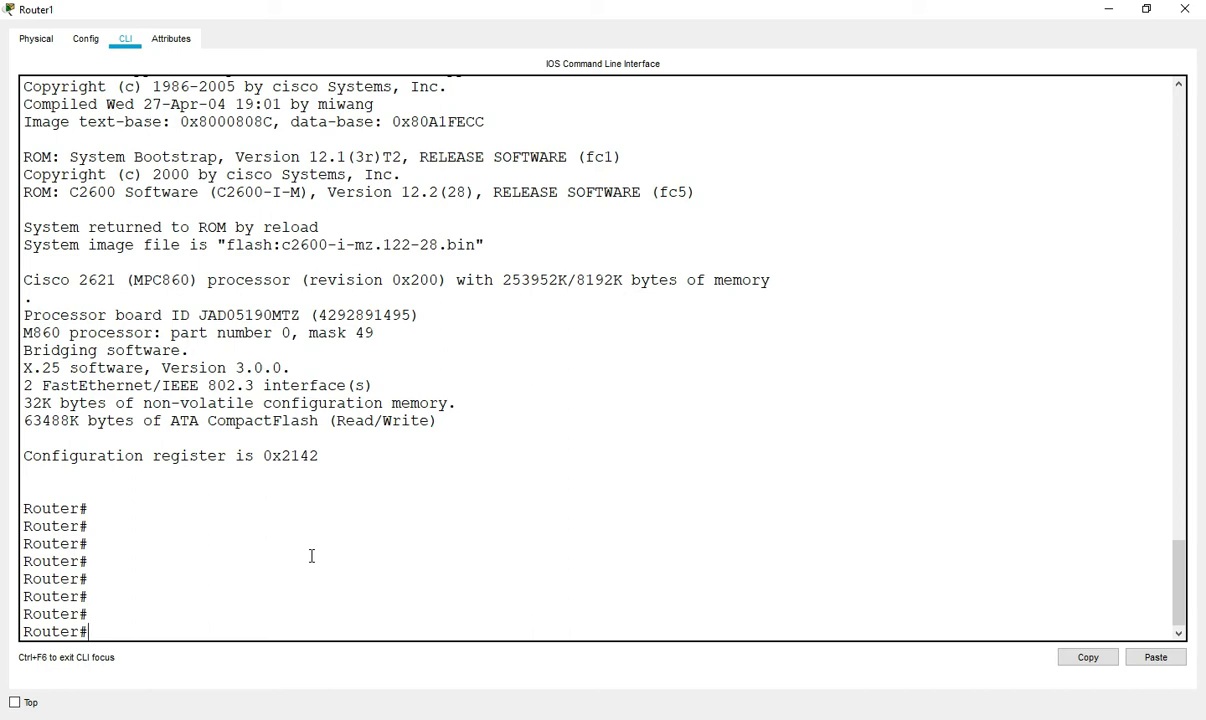
- Enter the command copy startup-config running-config
{"action": "type", "text": "cop"}
{"action": "key", "text": "Tab"}
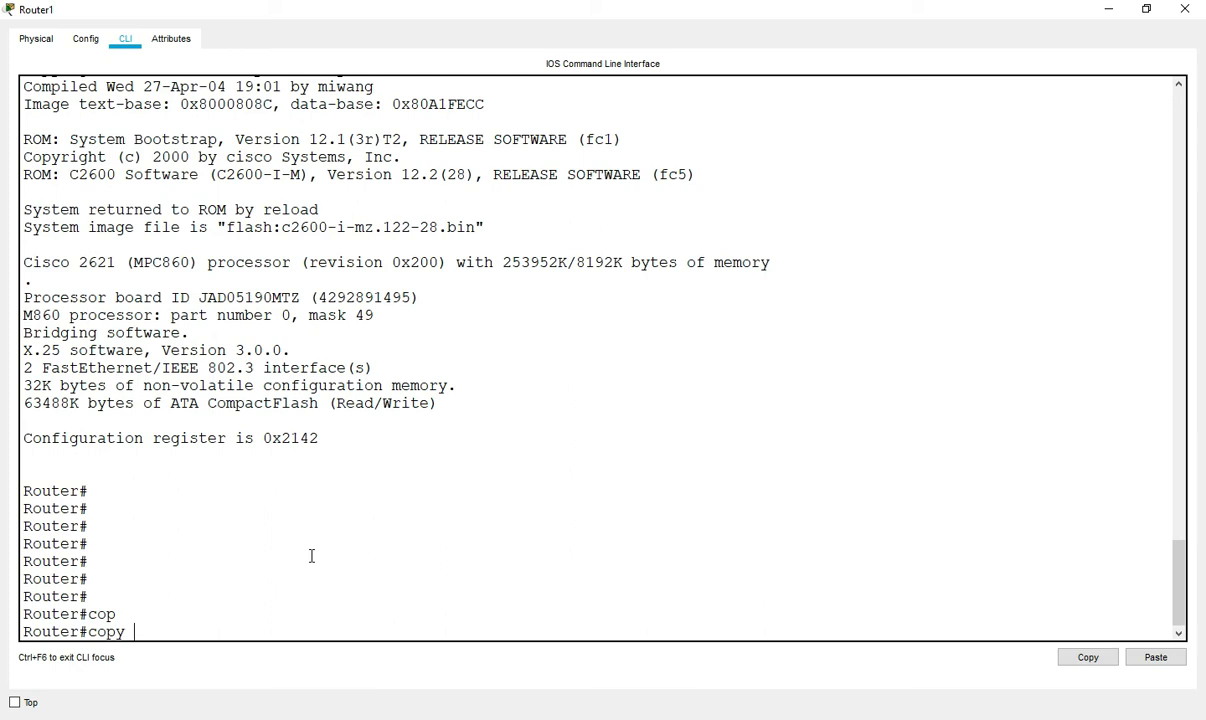
{"action": "type", "text": "strat"}
{"action": "key", "text": "Tab"}
{"action": "key", "text": "BackSpace"}
{"action": "key", "text": "BackSpace"}
{"action": "key", "text": "BackSpace"}
{"action": "type", "text": "art"}
{"action": "key", "text": "Tab"}
{"action": "type", "text": "run"}
{"action": "key", "text": "Tab"}
{"action": "key", "text": "Return"}
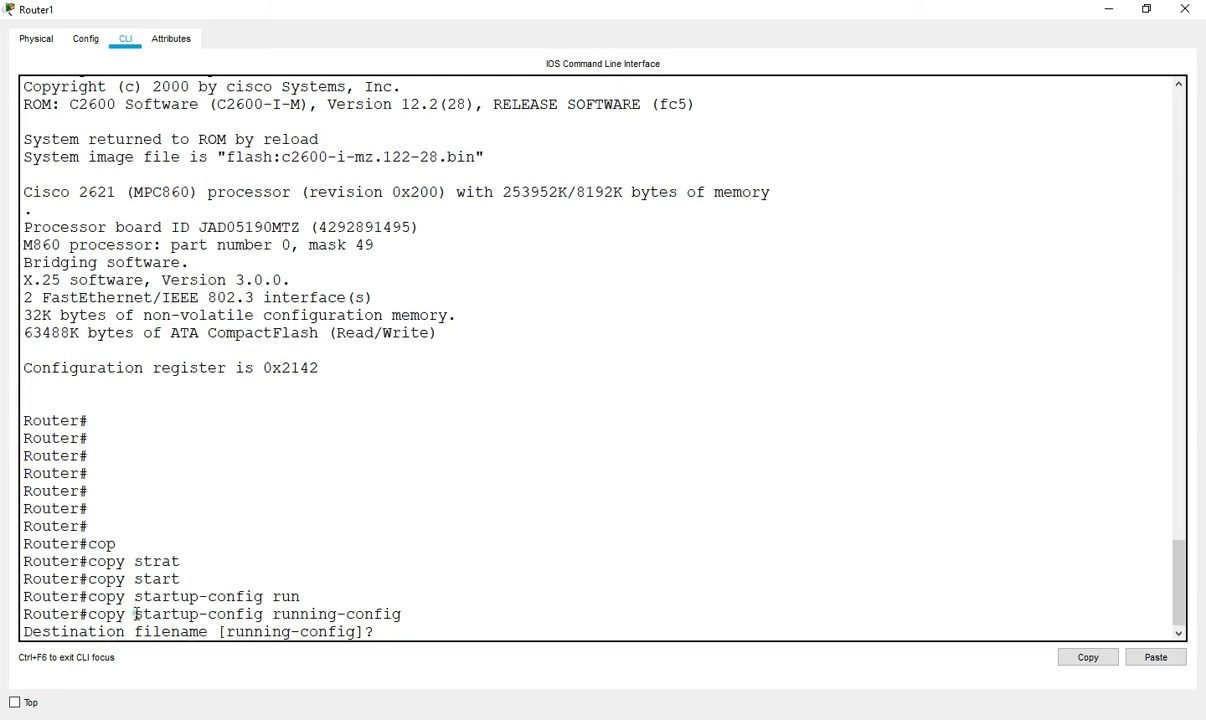
- Confirm running-config as the destination so the prompt becomes R1#
{"action": "left_click_drag", "start_coordinate": [134, 614], "coordinate": [244, 619]}
{"action": "left_click_drag", "start_coordinate": [88, 631], "coordinate": [115, 631]}
{"action": "left_click_drag", "start_coordinate": [270, 614], "coordinate": [410, 614]}
{"action": "left_click", "coordinate": [383, 628]}
{"action": "key", "text": "Return"}
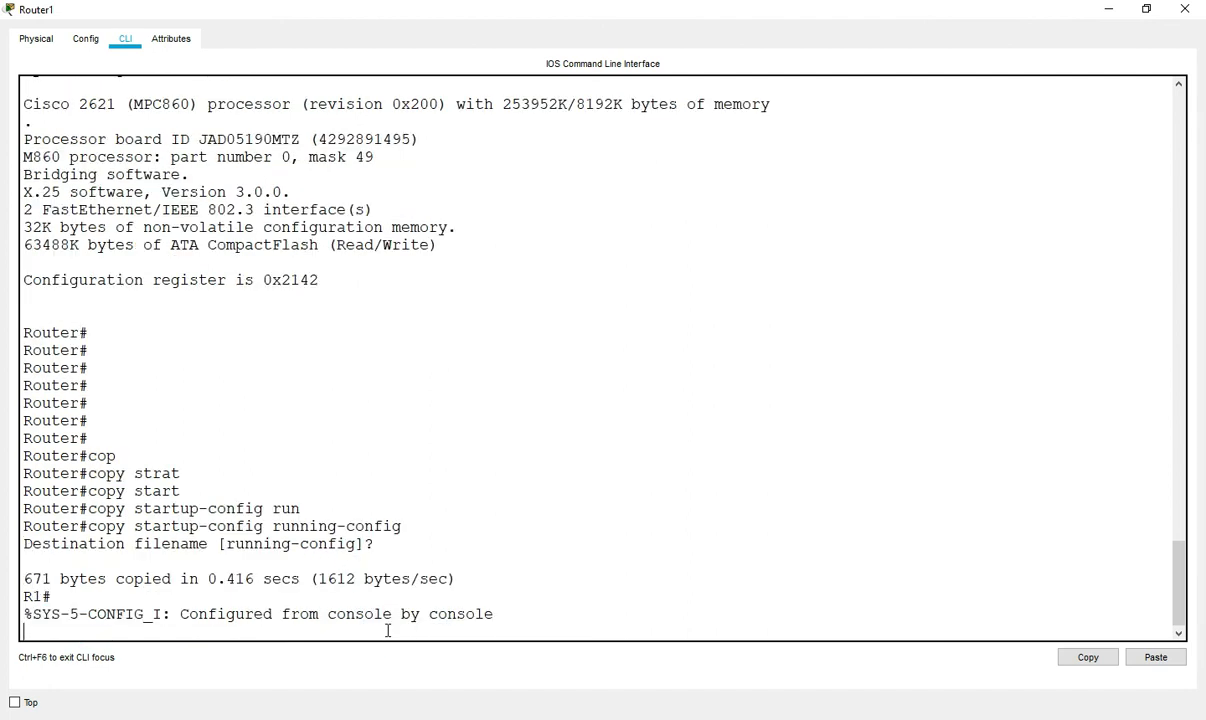
{"action": "key", "text": "Return"}
{"action": "key", "text": "Return"}
{"action": "key", "text": "Return"}
{"action": "key", "text": "Return"}
{"action": "key", "text": "Return"}
{"action": "key", "text": "Return"}
{"action": "key", "text": "Return"}
{"action": "key", "text": "Return"}
{"action": "key", "text": "Return"}
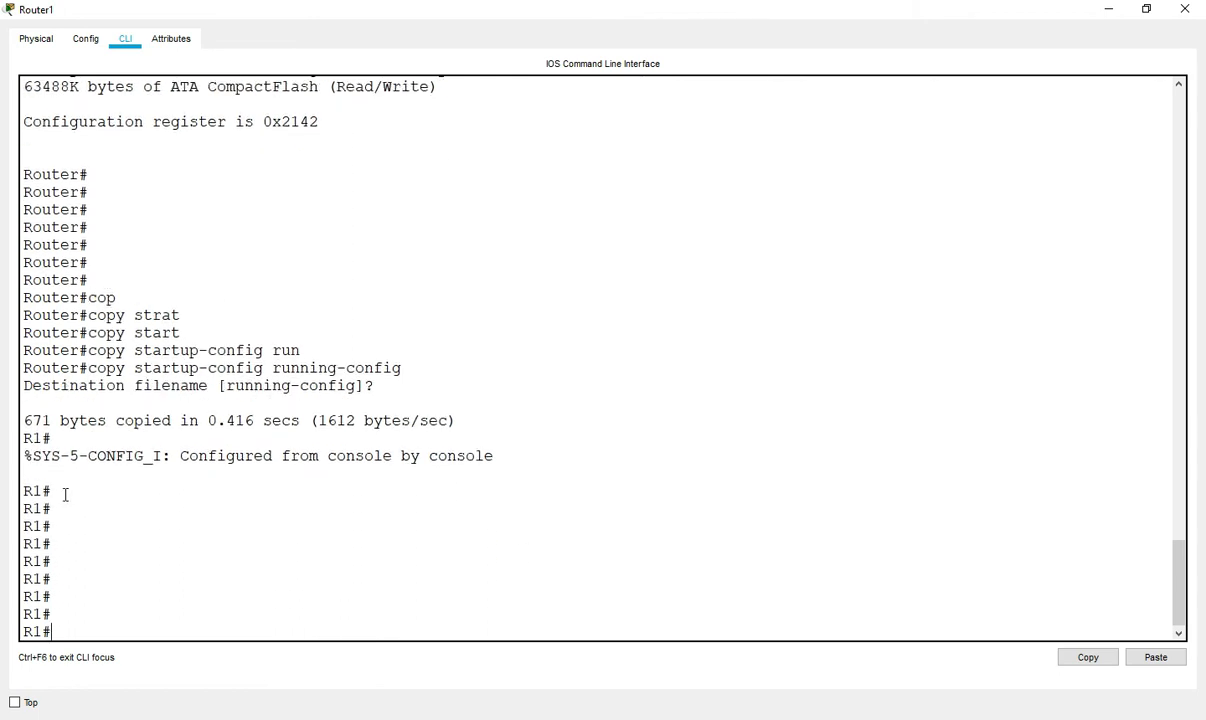
{"action": "left_click_drag", "start_coordinate": [25, 527], "coordinate": [55, 530]}
{"action": "left_click", "coordinate": [103, 539]}
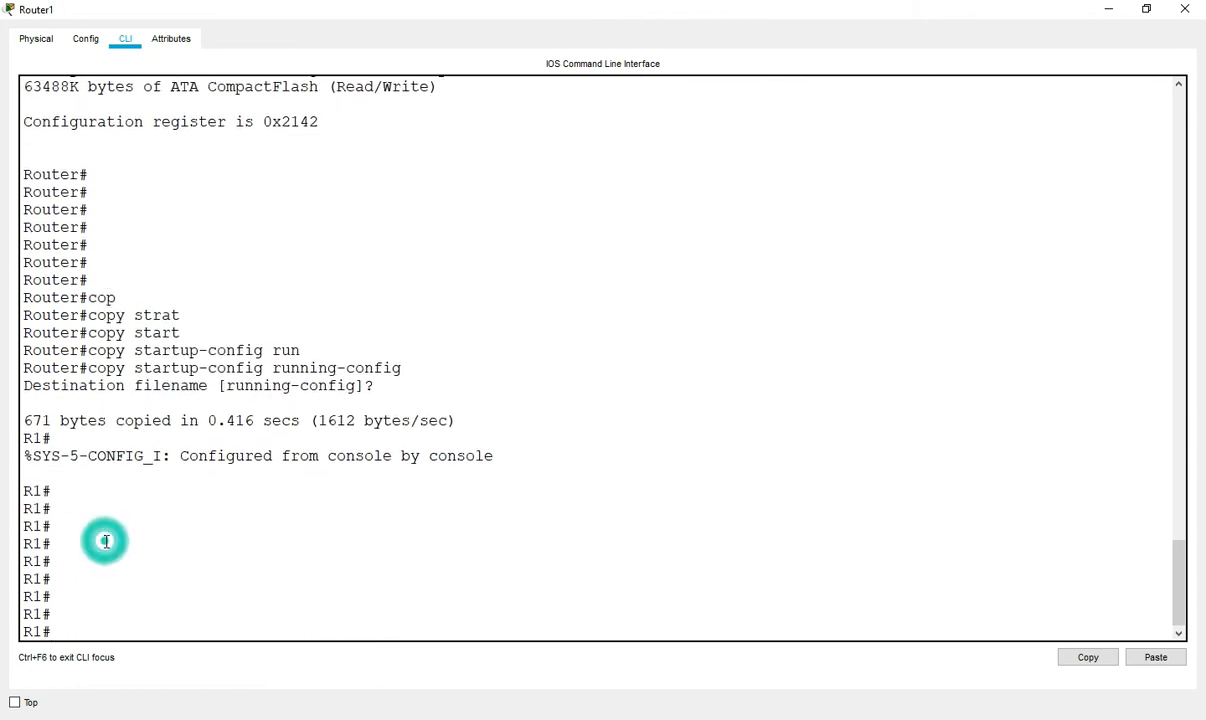
- List R1's running configuration, noting the enable secret and password lines
{"action": "type", "text": "sh"}
{"action": "key", "text": "Tab"}
{"action": "type", "text": "run"}
{"action": "key", "text": "Tab"}
{"action": "key", "text": "Return"}
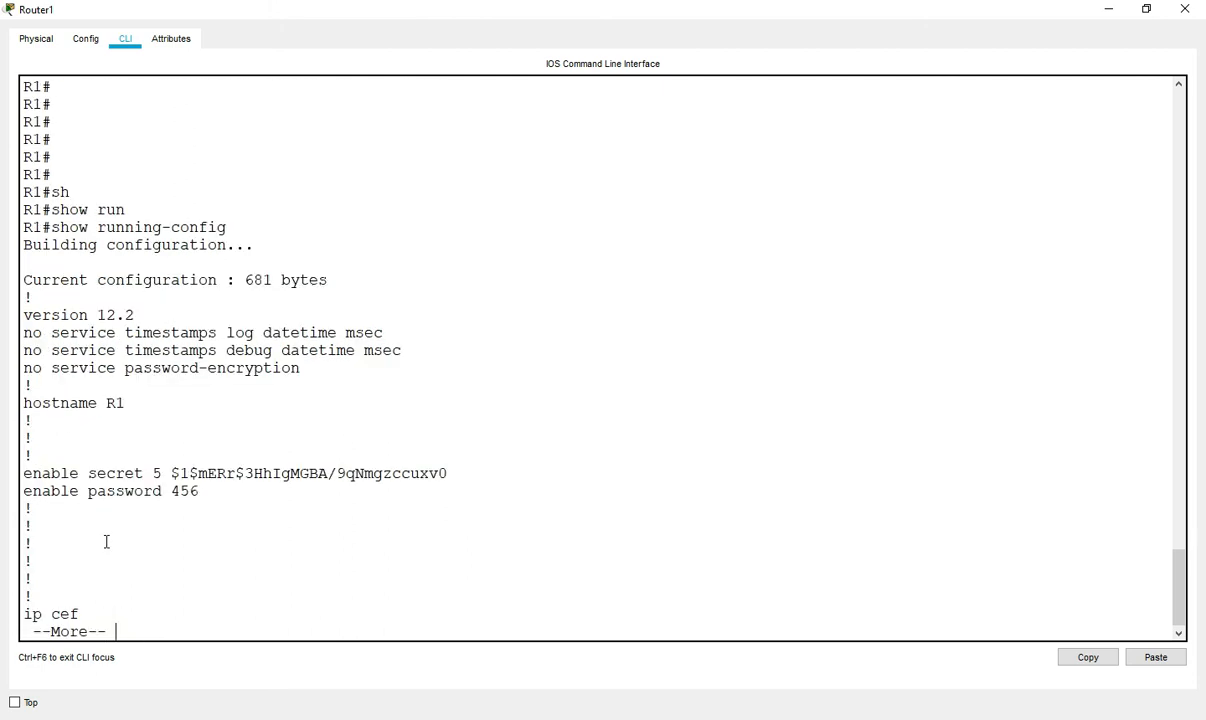
{"action": "left_click_drag", "start_coordinate": [70, 210], "coordinate": [115, 460]}
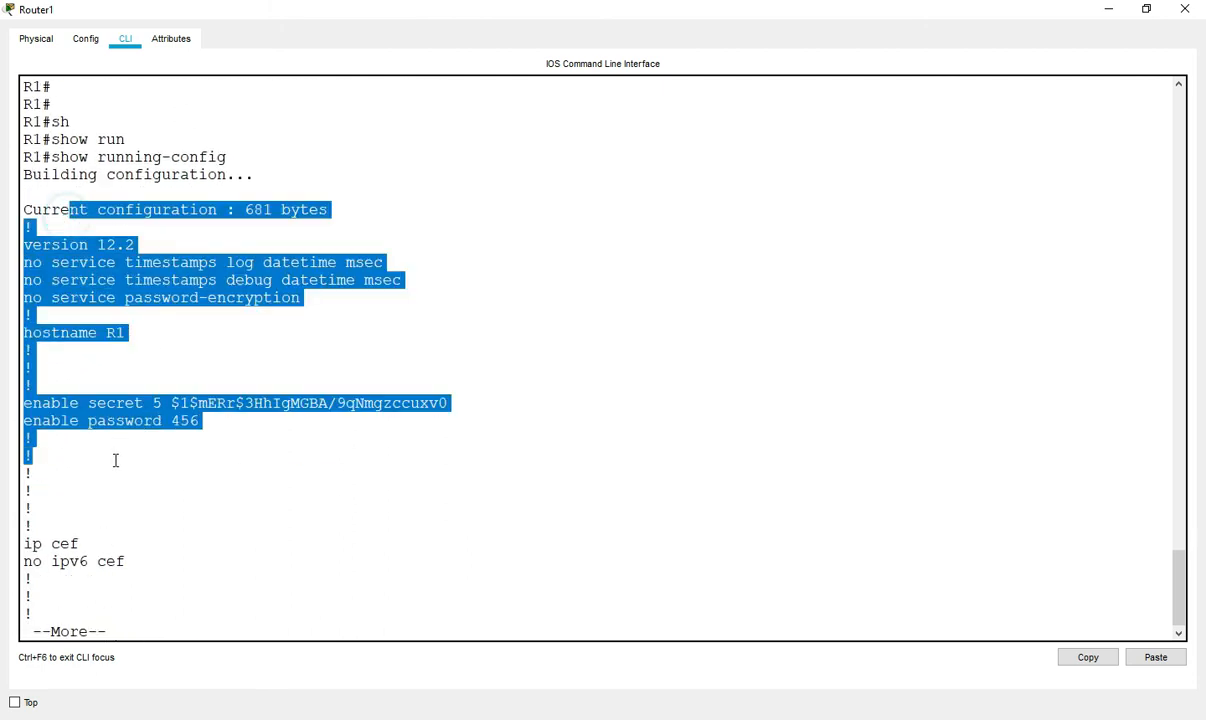
{"action": "key", "text": "ctrl+c"}
{"action": "key", "text": "Return"}
{"action": "key", "text": "Return"}
{"action": "key", "text": "Return"}
{"action": "key", "text": "Return"}
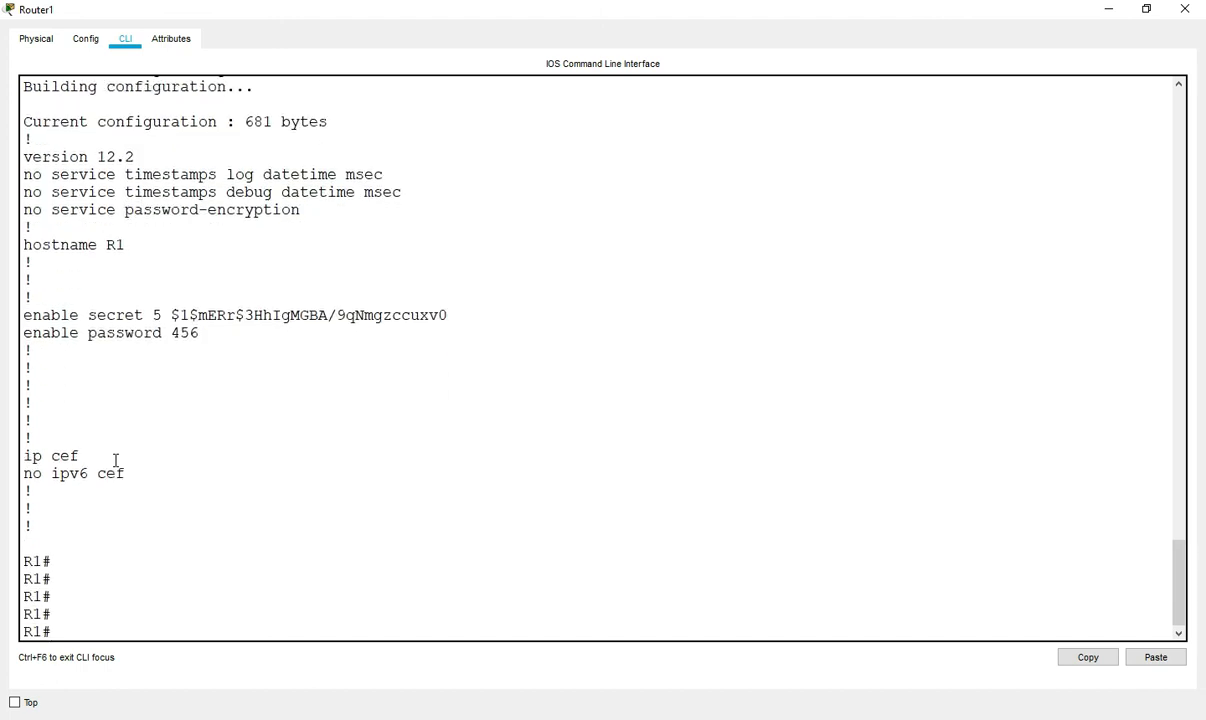
- Enter global configuration mode and remove the enable secret
{"action": "type", "text": "config"}
{"action": "key", "text": "Return"}
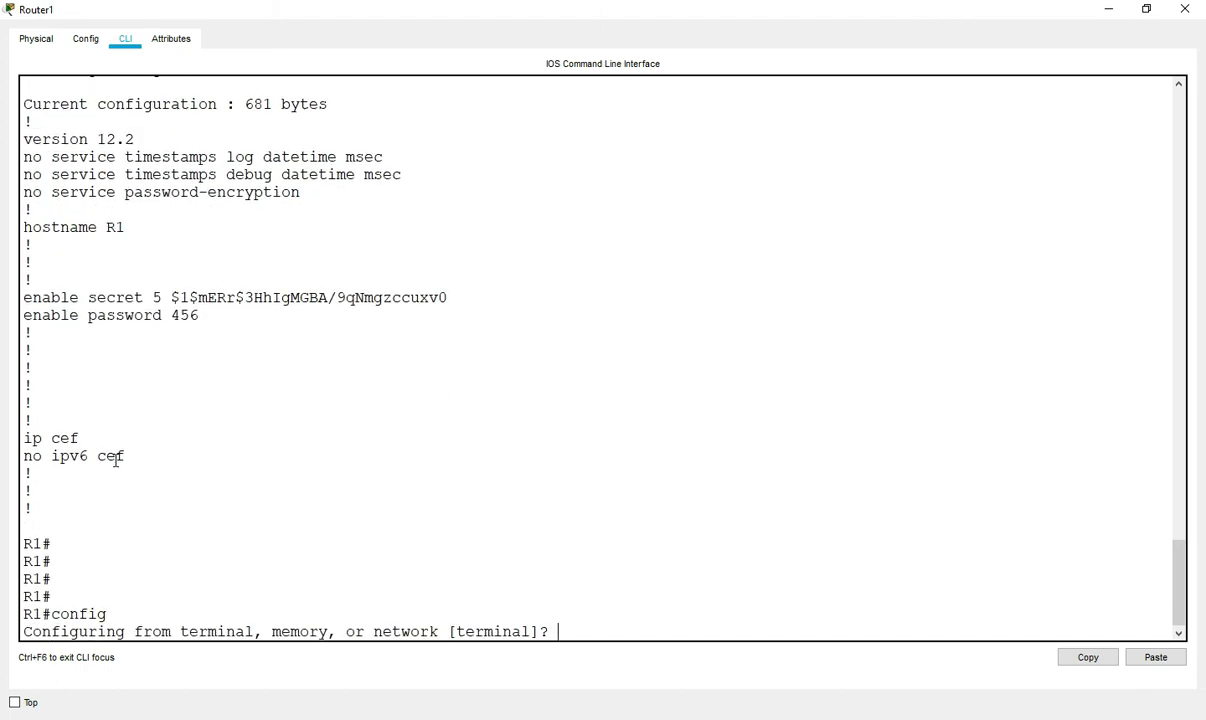
{"action": "key", "text": "Return"}
{"action": "key", "text": "Return"}
{"action": "key", "text": "Return"}
{"action": "type", "text": "no ne"}
{"action": "key", "text": "Tab"}
{"action": "key", "text": "BackSpace"}
{"action": "type", "text": "en"}
{"action": "key", "text": "Tab"}
{"action": "type", "text": "sew"}
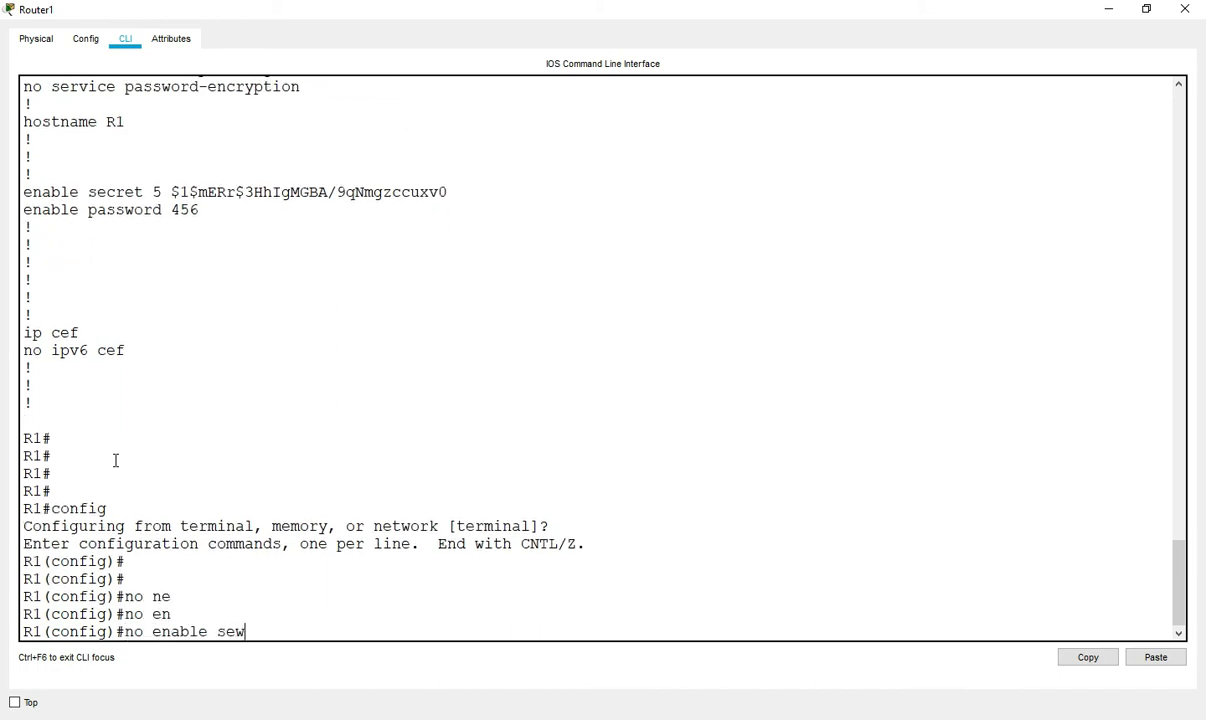
{"action": "key", "text": "Tab"}
{"action": "key", "text": "BackSpace"}
{"action": "key", "text": "Tab"}
{"action": "key", "text": "Return"}
{"action": "key", "text": "Return"}
- Remove the enable password with no enable password
{"action": "type", "text": "no en"}
{"action": "key", "text": "Tab"}
{"action": "type", "text": "pas"}
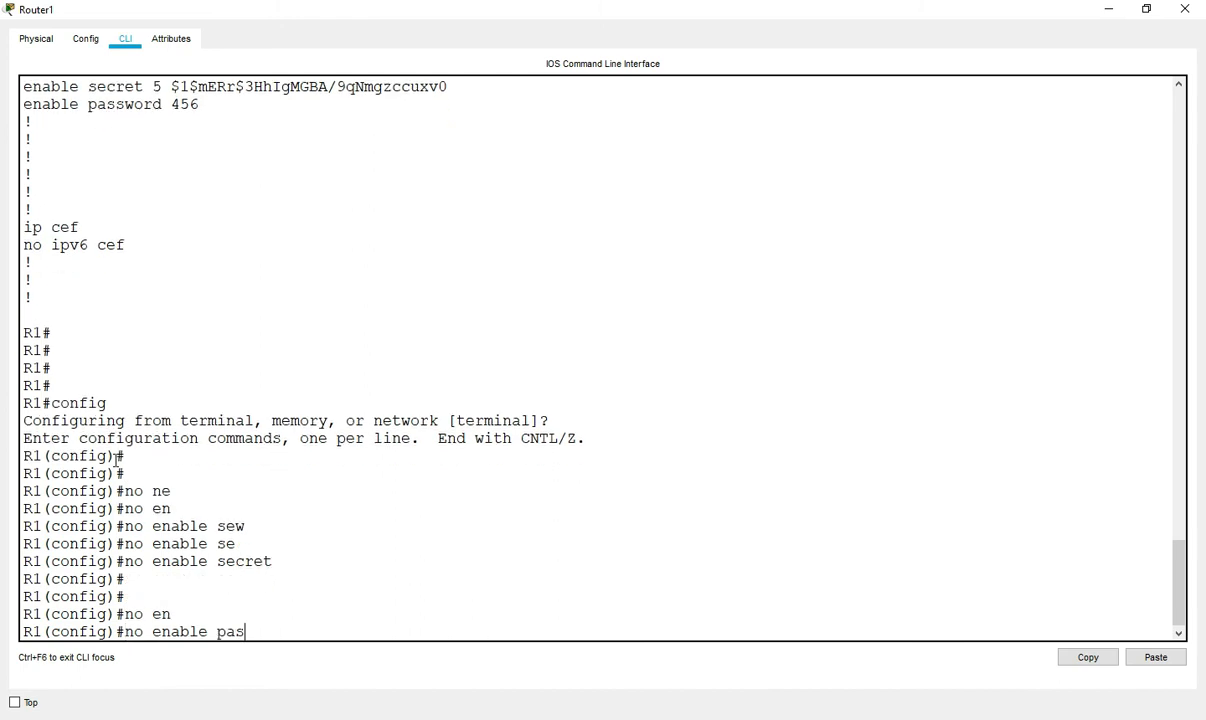
{"action": "key", "text": "Tab"}
{"action": "key", "text": "Return"}
{"action": "key", "text": "Return"}
{"action": "key", "text": "Return"}
- Remove the console 0 line password and disable its login
{"action": "type", "text": "lin"}
{"action": "key", "text": "Tab"}
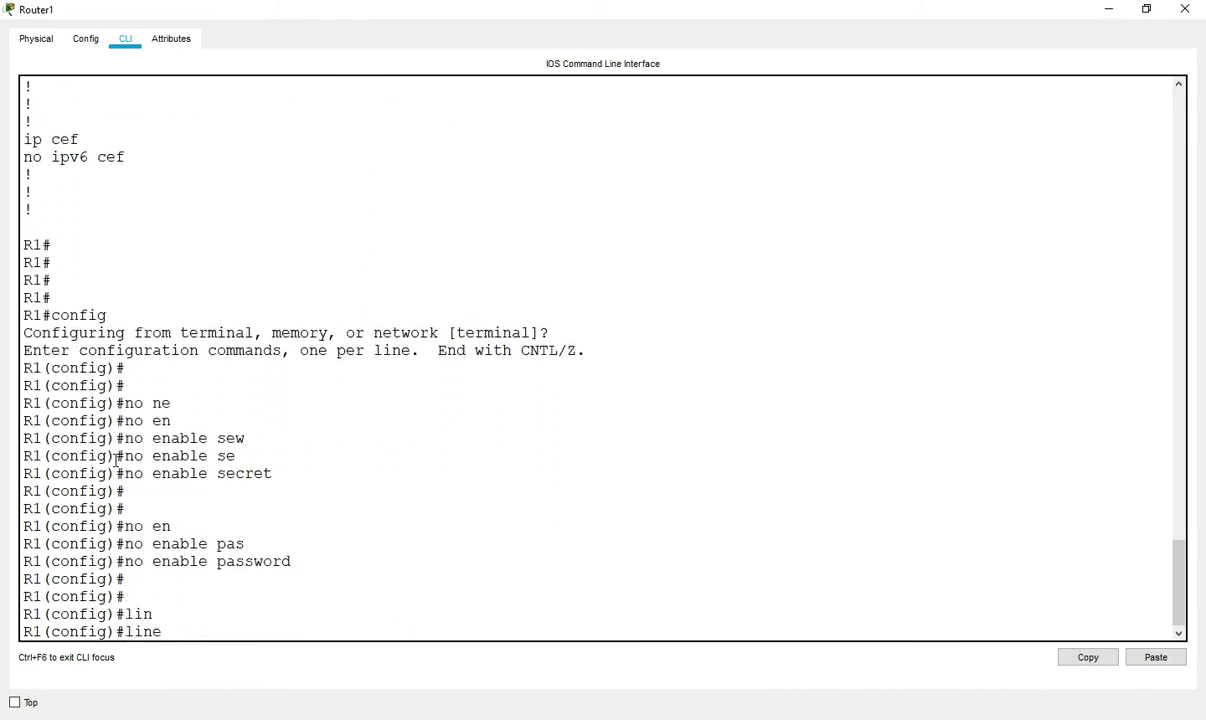
{"action": "type", "text": "con"}
{"action": "key", "text": "Tab"}
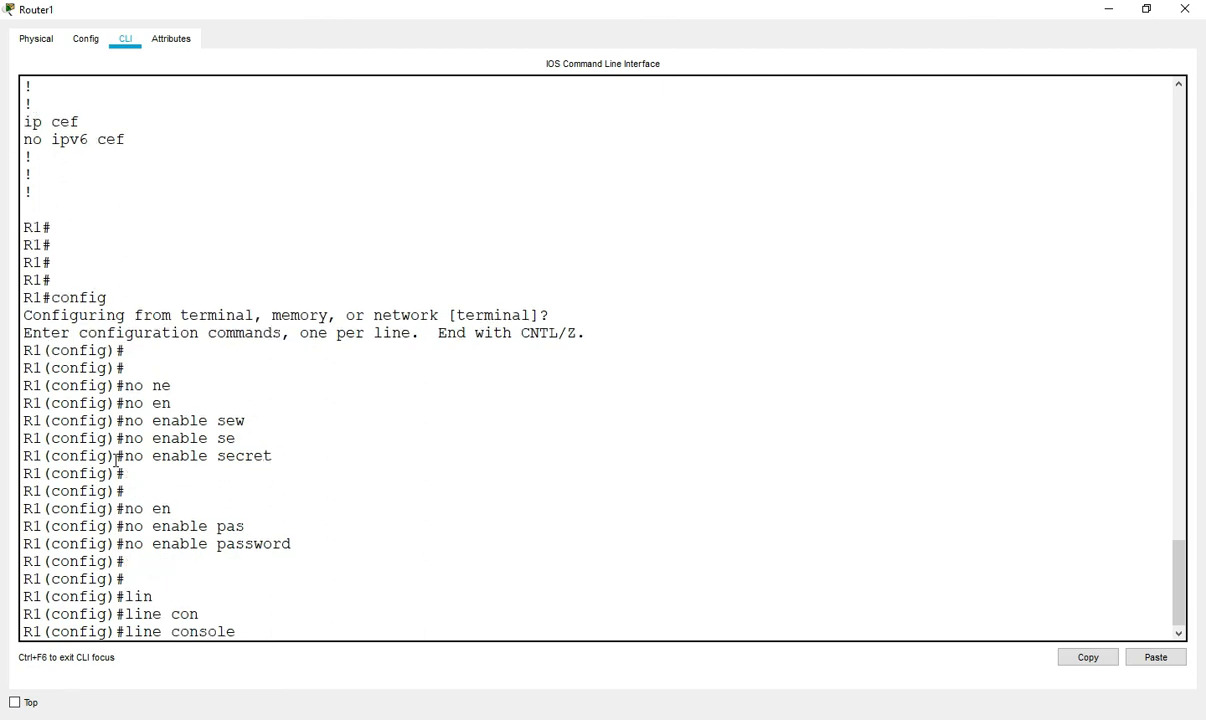
{"action": "type", "text": "0"}
{"action": "key", "text": "Return"}
{"action": "key", "text": "Return"}
{"action": "key", "text": "Return"}
{"action": "type", "text": "no"}
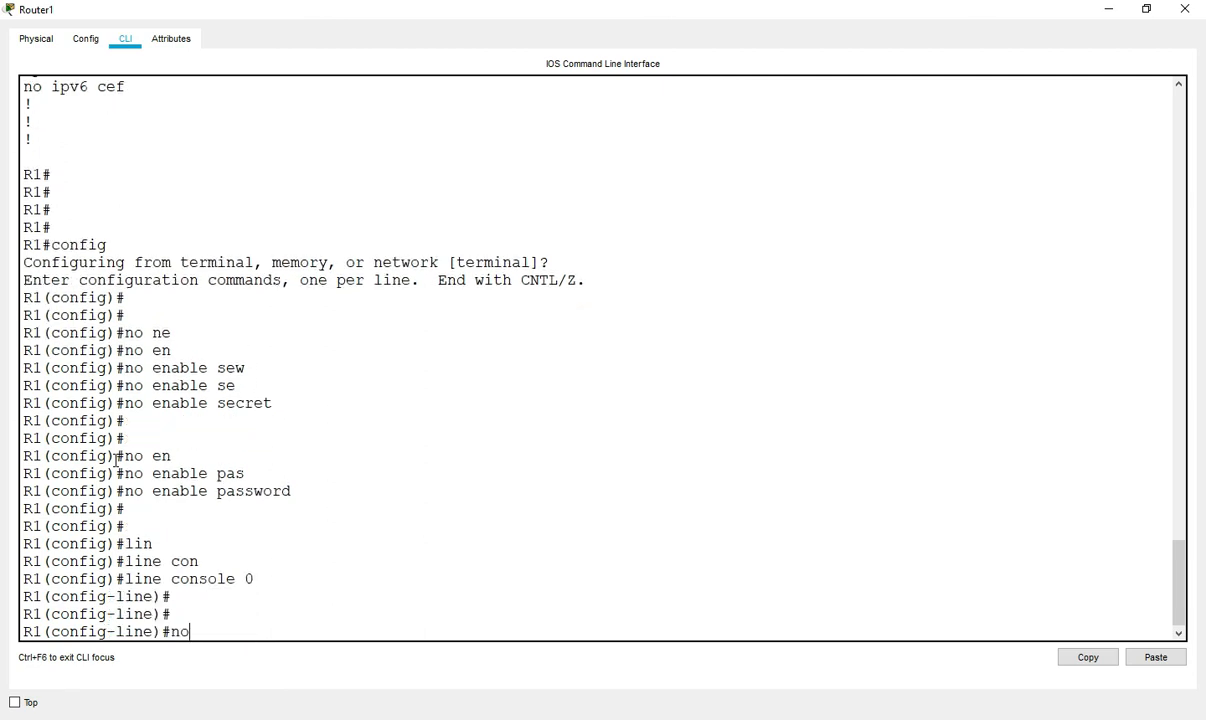
{"action": "type", "text": " pas"}
{"action": "key", "text": "Tab"}
{"action": "key", "text": "Return"}
{"action": "key", "text": "Return"}
{"action": "key", "text": "Return"}
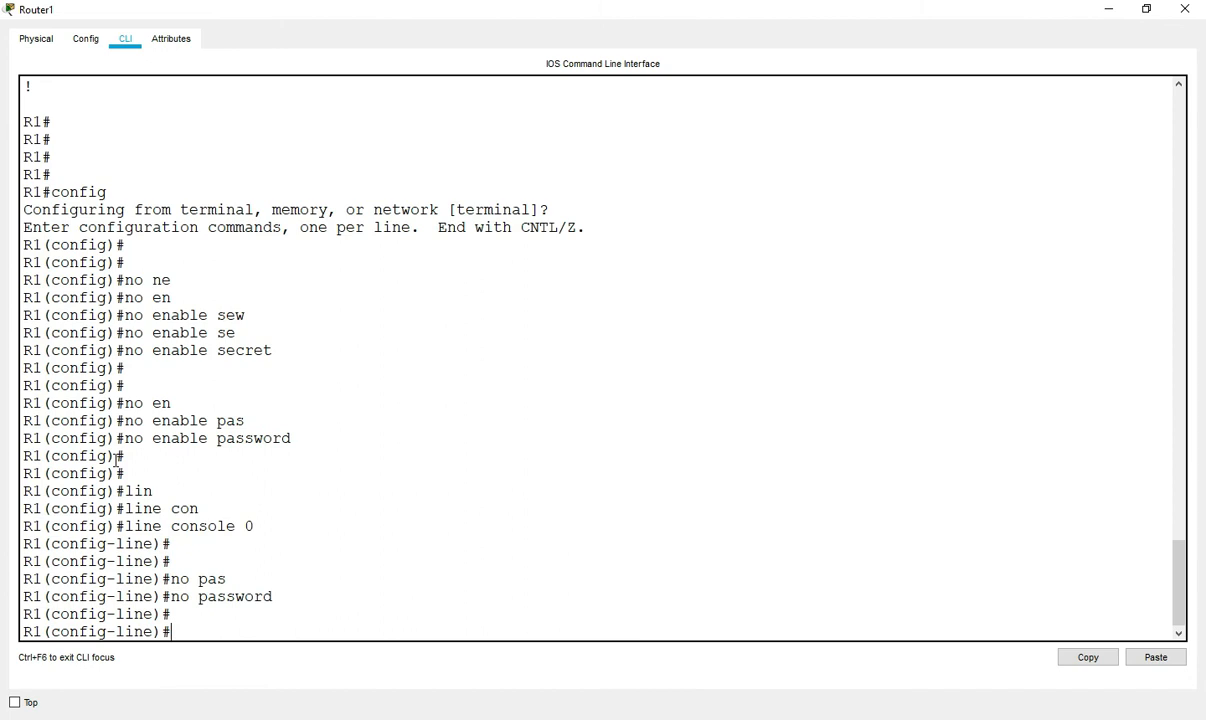
{"action": "type", "text": "no login"}
{"action": "key", "text": "Return"}
{"action": "key", "text": "Return"}
{"action": "key", "text": "Return"}
{"action": "key", "text": "Return"}
{"action": "type", "text": "exit"}
{"action": "key", "text": "Return"}
{"action": "key", "text": "Return"}
- Remove the aux 0 line password and disable its login
{"action": "type", "text": "lin"}
{"action": "key", "text": "Tab"}
{"action": "type", "text": "au"}
{"action": "key", "text": "Tab"}
{"action": "type", "text": "0"}
{"action": "key", "text": "Return"}
{"action": "key", "text": "Return"}
{"action": "key", "text": "Return"}
{"action": "key", "text": "Return"}
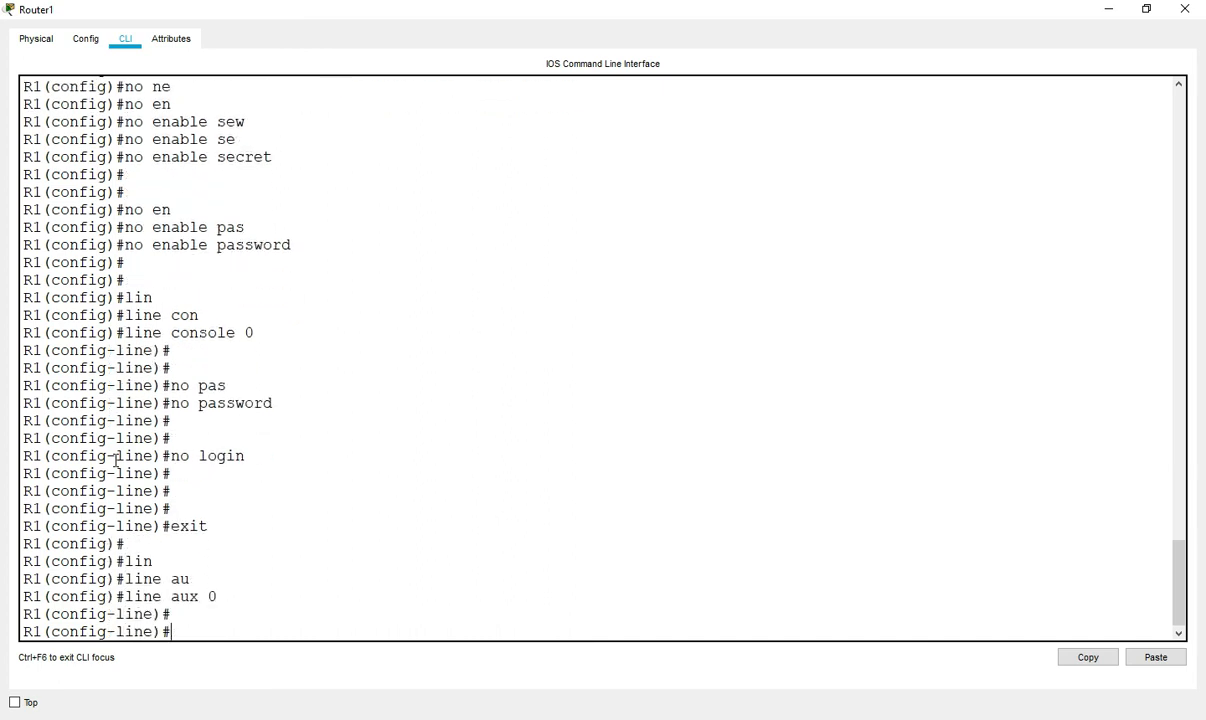
{"action": "type", "text": "no pa"}
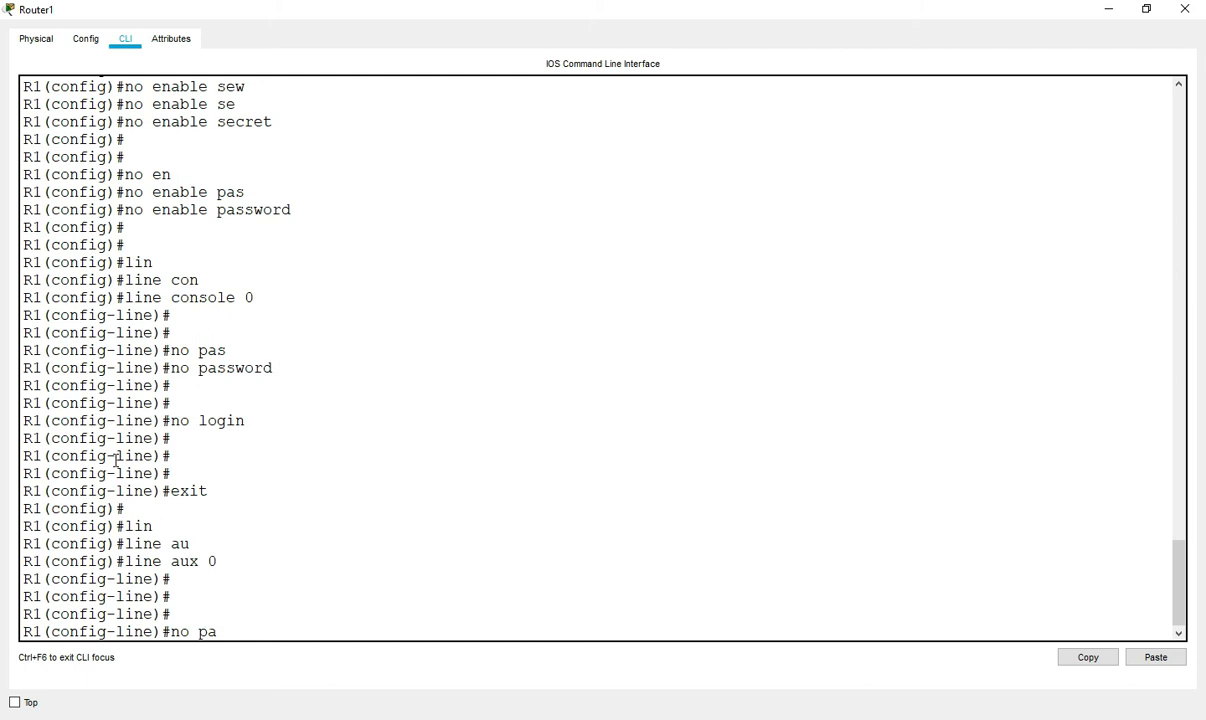
{"action": "type", "text": "s"}
{"action": "key", "text": "Tab"}
{"action": "key", "text": "Return"}
{"action": "key", "text": "Return"}
{"action": "type", "text": "no login"}
{"action": "key", "text": "Return"}
{"action": "key", "text": "Return"}
{"action": "key", "text": "Return"}
{"action": "key", "text": "Return"}
{"action": "key", "text": "Return"}
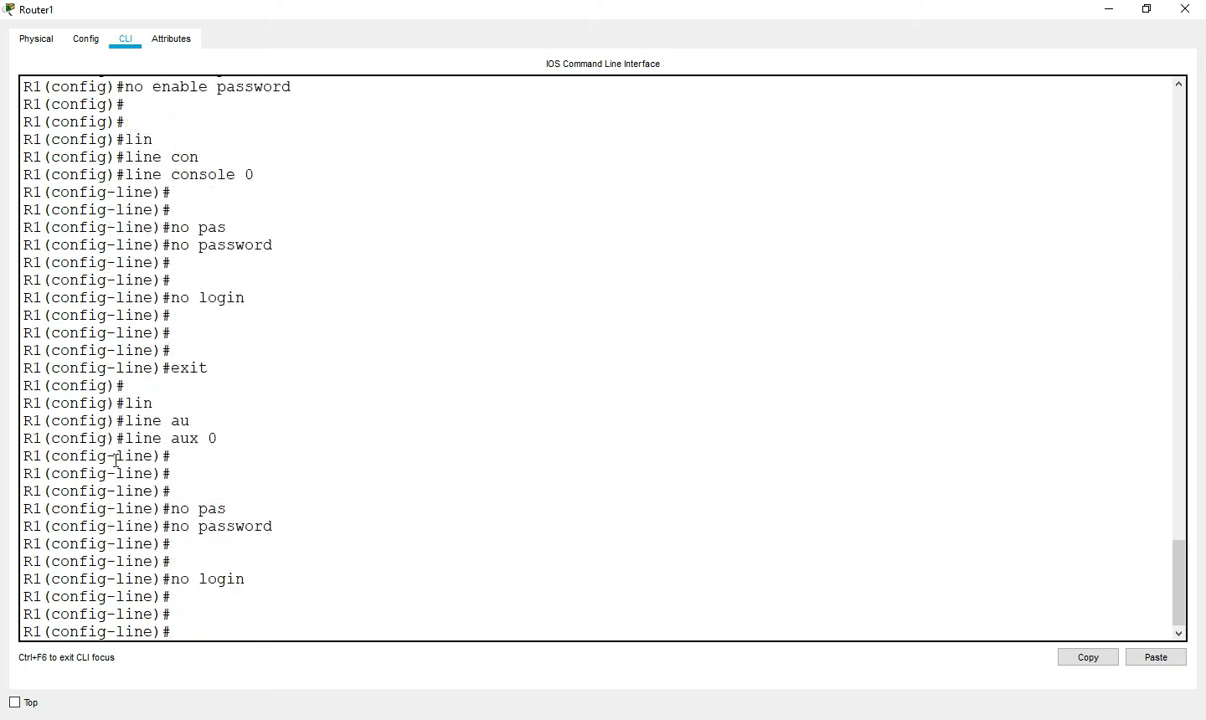
{"action": "type", "text": "exit"}
{"action": "key", "text": "Return"}
- Remove the vty 0 2 line password and exit configuration mode
{"action": "type", "text": "lin"}
{"action": "key", "text": "Tab"}
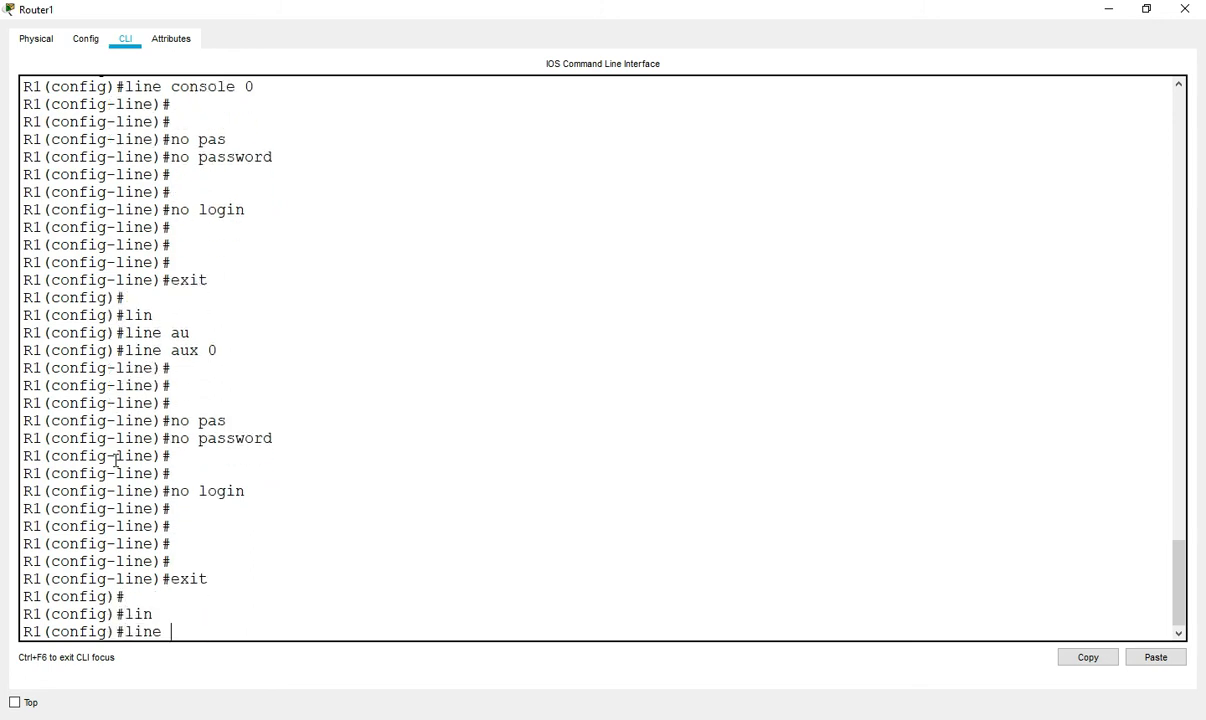
{"action": "type", "text": "vt"}
{"action": "key", "text": "Tab"}
{"action": "type", "text": "0 2"}
{"action": "key", "text": "Return"}
{"action": "key", "text": "Return"}
{"action": "key", "text": "Return"}
{"action": "key", "text": "Return"}
{"action": "type", "text": "no pas"}
{"action": "key", "text": "Tab"}
{"action": "key", "text": "Return"}
{"action": "key", "text": "Return"}
{"action": "key", "text": "Return"}
{"action": "type", "text": "exit"}
{"action": "key", "text": "Return"}
{"action": "key", "text": "Return"}
{"action": "key", "text": "Return"}
{"action": "key", "text": "Return"}
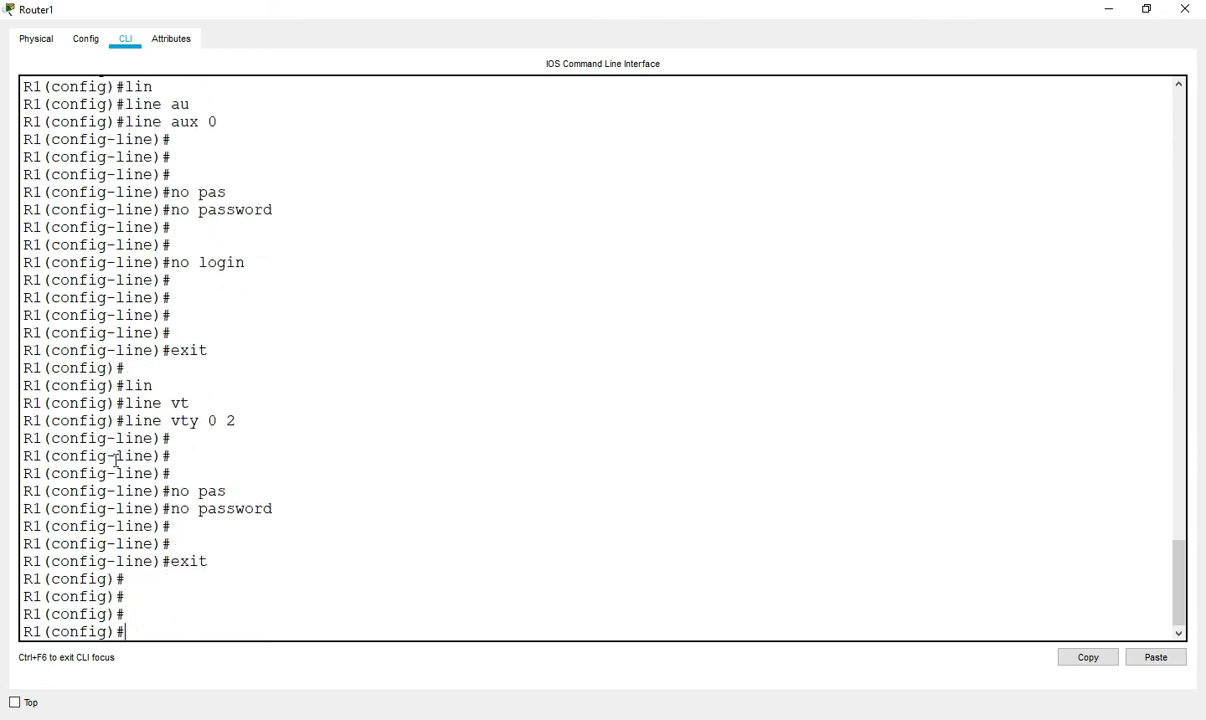
{"action": "key", "text": "ctrl+z"}
{"action": "key", "text": "Return"}
{"action": "key", "text": "Return"}
{"action": "key", "text": "Return"}
{"action": "type", "text": "sh"}
{"action": "key", "text": "Tab"}
- List R1's running-config and page through it, noting hostname, FastEthernet0/0 address, banner and line settings
{"action": "type", "text": "run"}
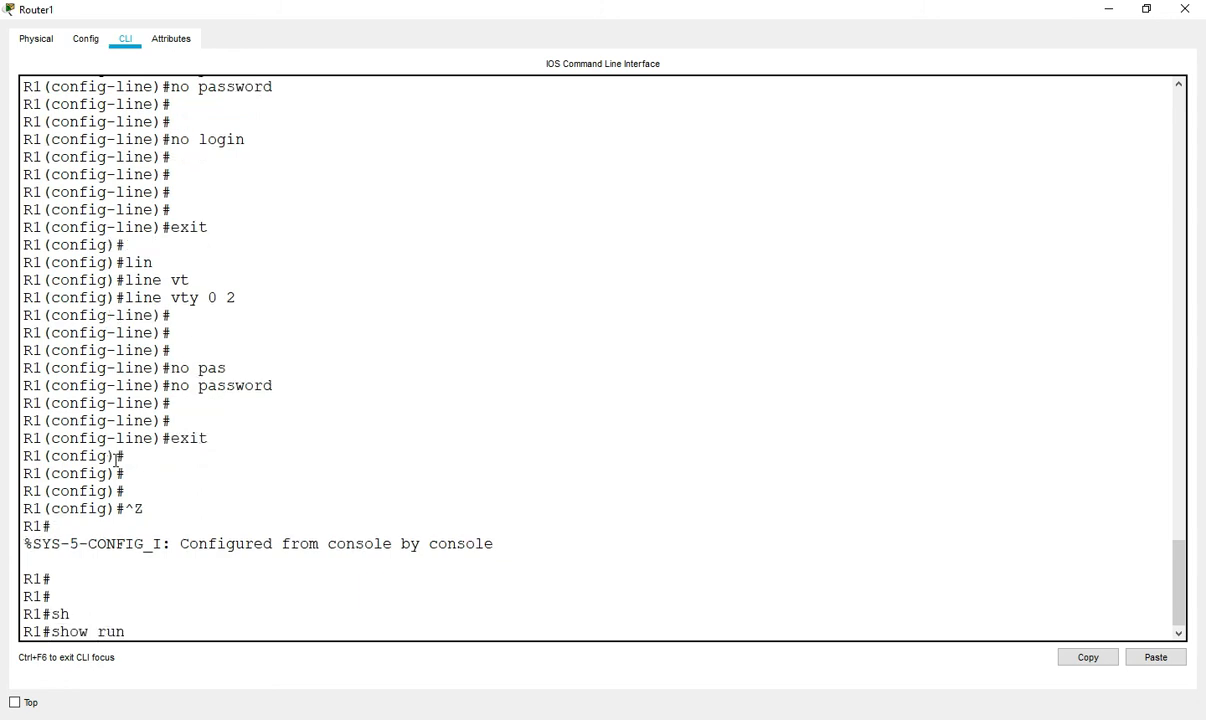
{"action": "key", "text": "Tab"}
{"action": "key", "text": "Return"}
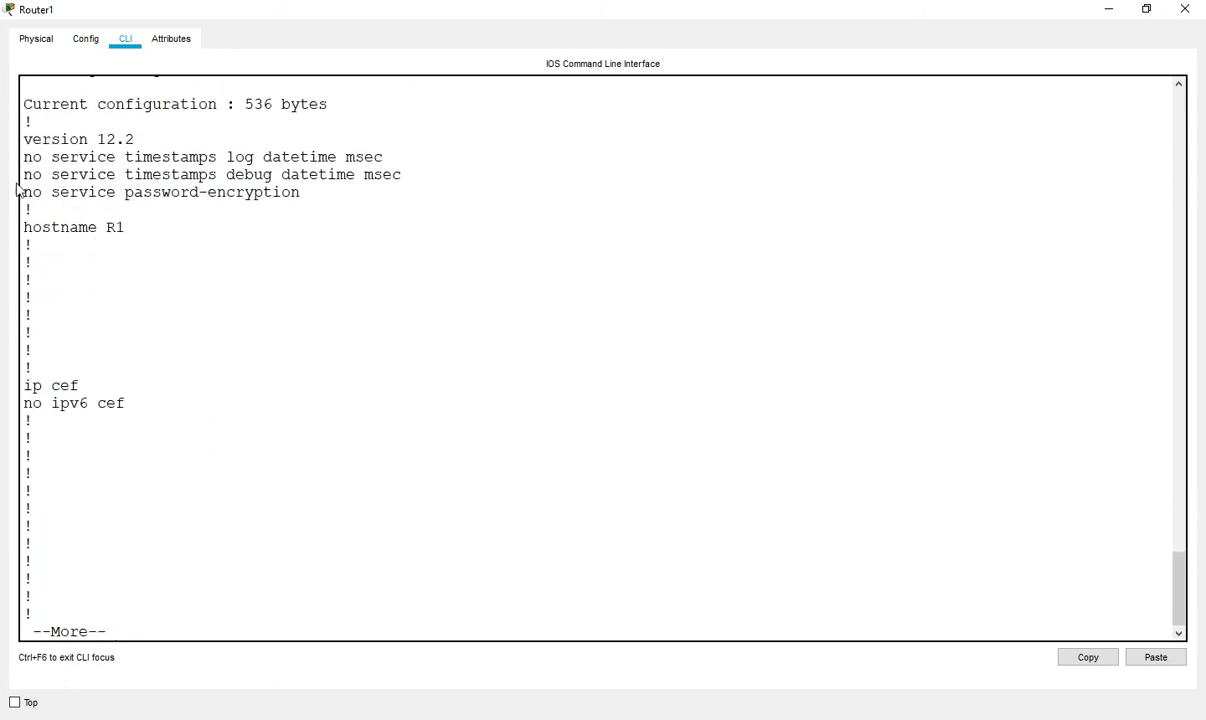
{"action": "left_click_drag", "start_coordinate": [60, 227], "coordinate": [161, 228]}
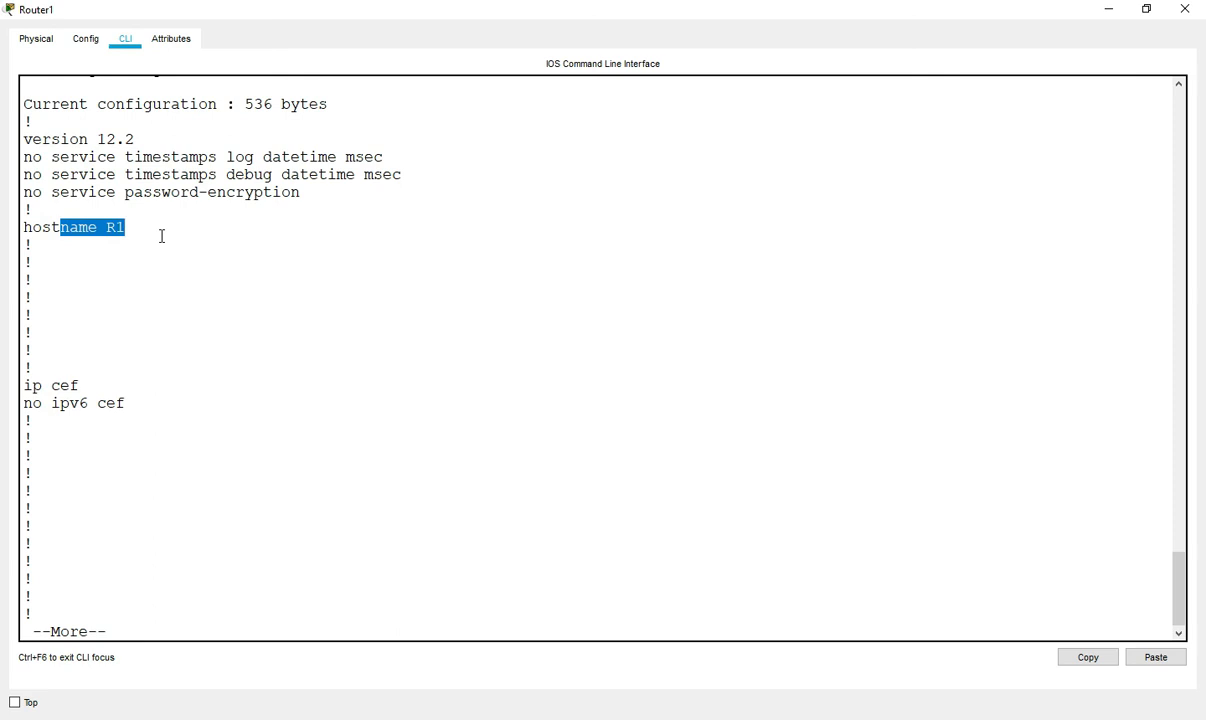
{"action": "key", "text": "Return"}
{"action": "key", "text": "Return"}
{"action": "key", "text": "Return"}
{"action": "key", "text": "Return"}
{"action": "key", "text": "Return"}
{"action": "key", "text": "Return"}
{"action": "key", "text": "Return"}
{"action": "key", "text": "Return"}
{"action": "key", "text": "Return"}
{"action": "key", "text": "Return"}
{"action": "key", "text": "Return"}
{"action": "key", "text": "Return"}
{"action": "key", "text": "Return"}
{"action": "key", "text": "Return"}
{"action": "key", "text": "Return"}
{"action": "key", "text": "Return"}
{"action": "key", "text": "Return"}
{"action": "key", "text": "Return"}
{"action": "key", "text": "Return"}
{"action": "key", "text": "Return"}
{"action": "left_click_drag", "start_coordinate": [95, 350], "coordinate": [313, 367]}
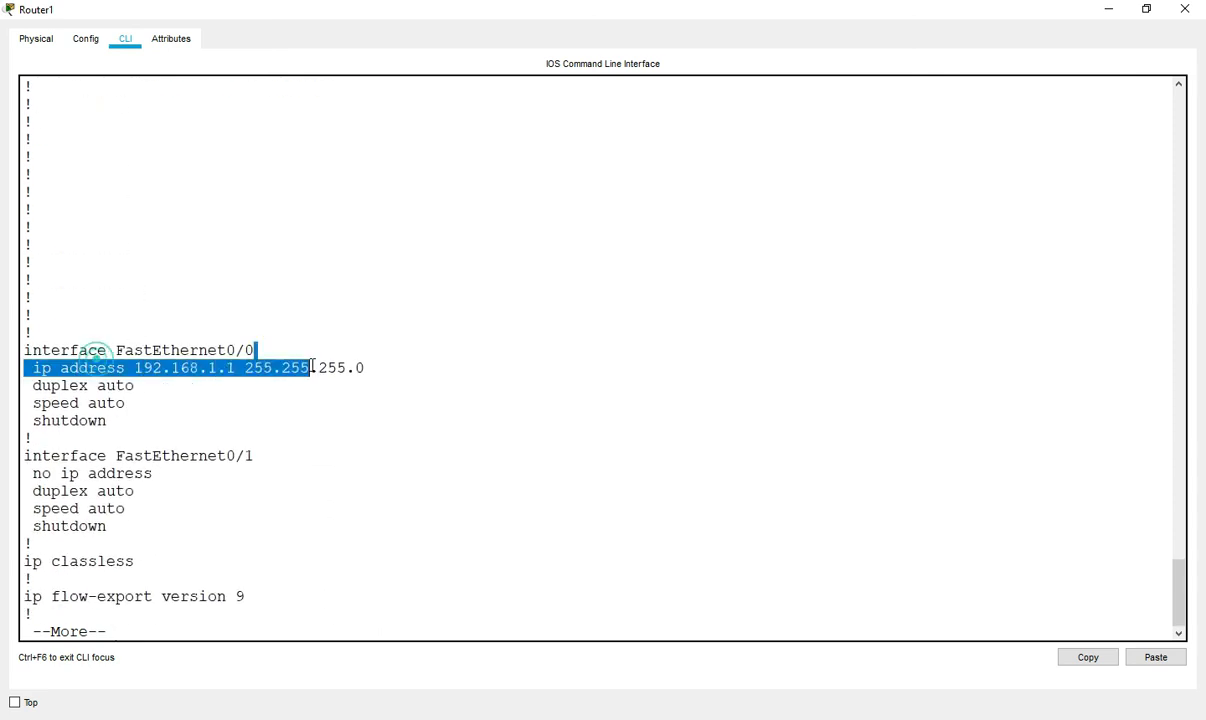
{"action": "key", "text": "Return"}
{"action": "key", "text": "Return"}
{"action": "key", "text": "Return"}
{"action": "key", "text": "Return"}
{"action": "key", "text": "Return"}
{"action": "key", "text": "Return"}
{"action": "key", "text": "Return"}
{"action": "key", "text": "Return"}
{"action": "key", "text": "Return"}
{"action": "key", "text": "Return"}
{"action": "key", "text": "Return"}
{"action": "key", "text": "Return"}
{"action": "key", "text": "Return"}
{"action": "key", "text": "Return"}
{"action": "left_click_drag", "start_coordinate": [129, 420], "coordinate": [300, 420]}
{"action": "key", "text": "Return"}
{"action": "key", "text": "Return"}
{"action": "key", "text": "Return"}
{"action": "key", "text": "Return"}
{"action": "key", "text": "Return"}
{"action": "left_click_drag", "start_coordinate": [67, 369], "coordinate": [65, 526]}
{"action": "scroll", "coordinate": [132, 499], "scroll_direction": "up", "scroll_amount": 7}
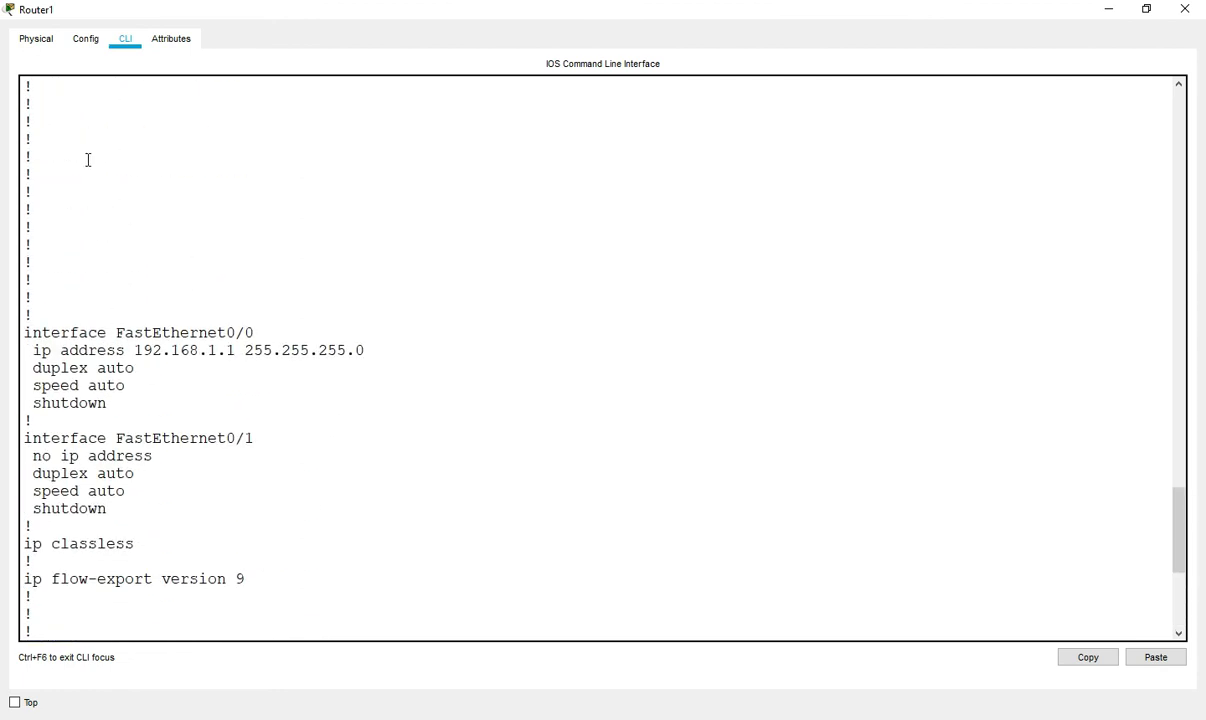
{"action": "scroll", "coordinate": [88, 160], "scroll_direction": "down", "scroll_amount": 4}
{"action": "key", "text": "Return"}
{"action": "key", "text": "Return"}
{"action": "key", "text": "Return"}
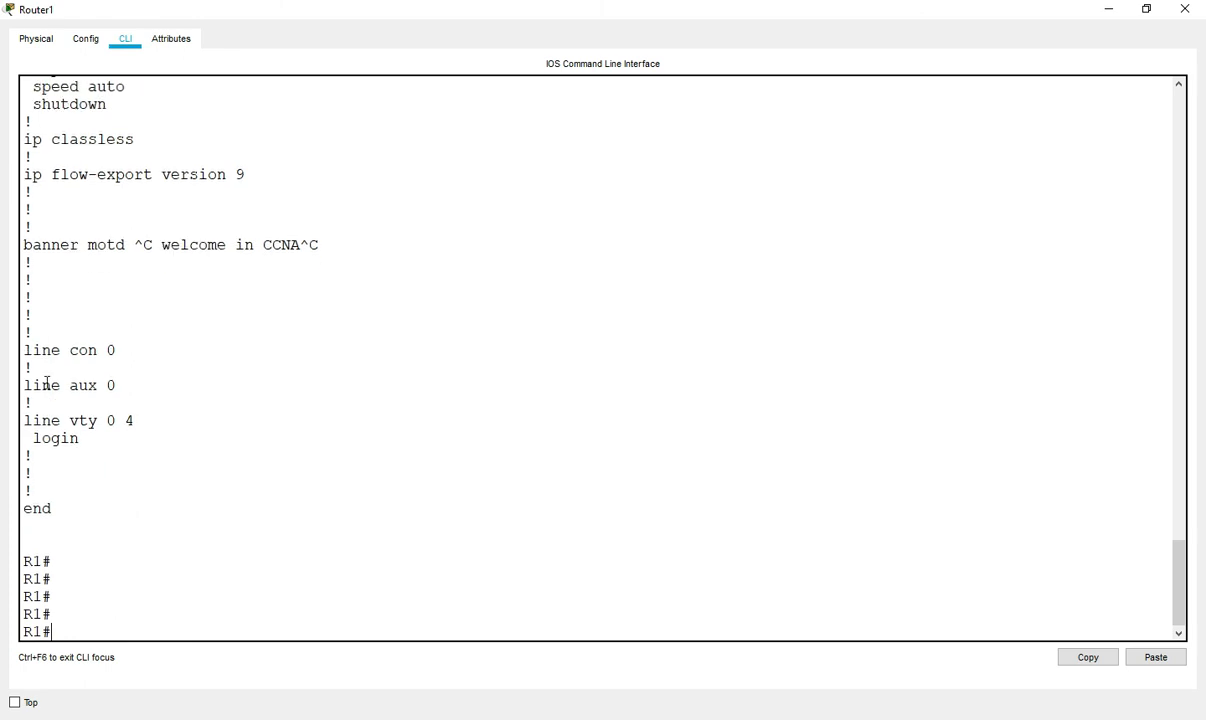
- Show the startup-config and highlight its stored enable secret and enable password lines
{"action": "type", "text": "sh"}
{"action": "key", "text": "Tab"}
{"action": "type", "text": "start"}
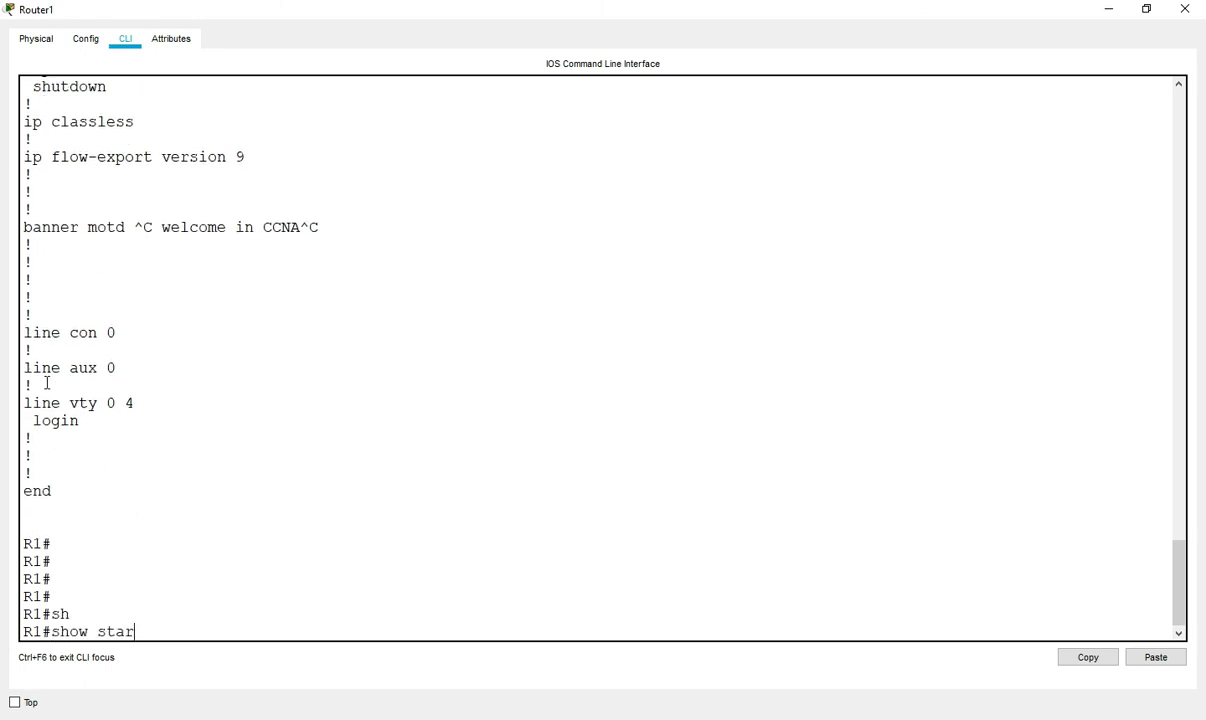
{"action": "key", "text": "Tab"}
{"action": "key", "text": "Return"}
{"action": "left_click_drag", "start_coordinate": [33, 401], "coordinate": [124, 464]}
{"action": "key", "text": "q"}
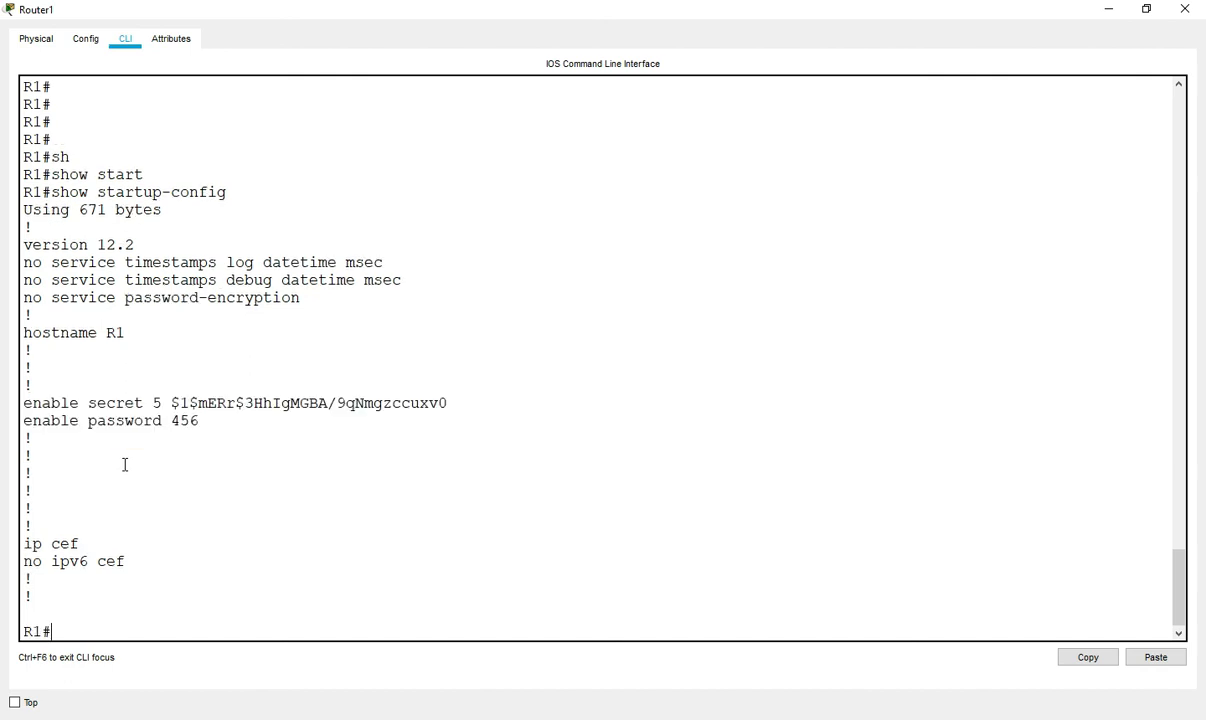
{"action": "key", "text": "Return"}
{"action": "key", "text": "Return"}
{"action": "key", "text": "Return"}
{"action": "key", "text": "Return"}
- Save R1's running configuration with wr and check the save confirmation
{"action": "type", "text": "wr"}
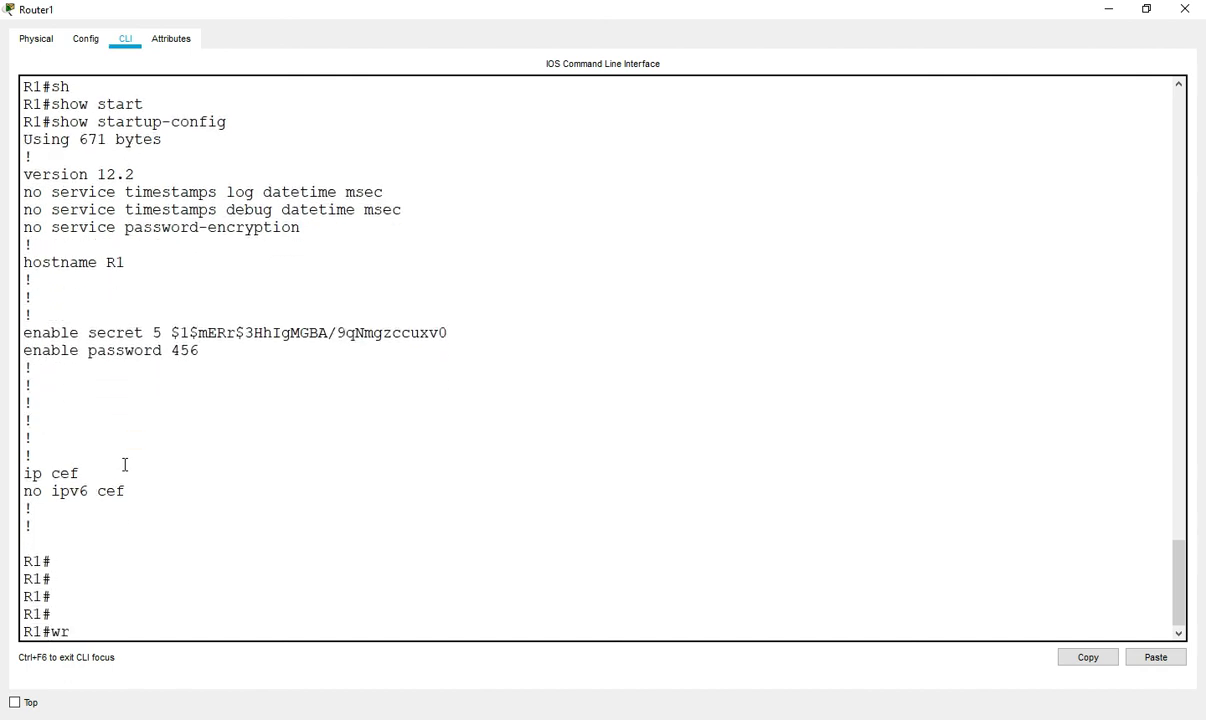
{"action": "key", "text": "Return"}
{"action": "key", "text": "Return"}
{"action": "key", "text": "Return"}
{"action": "key", "text": "Return"}
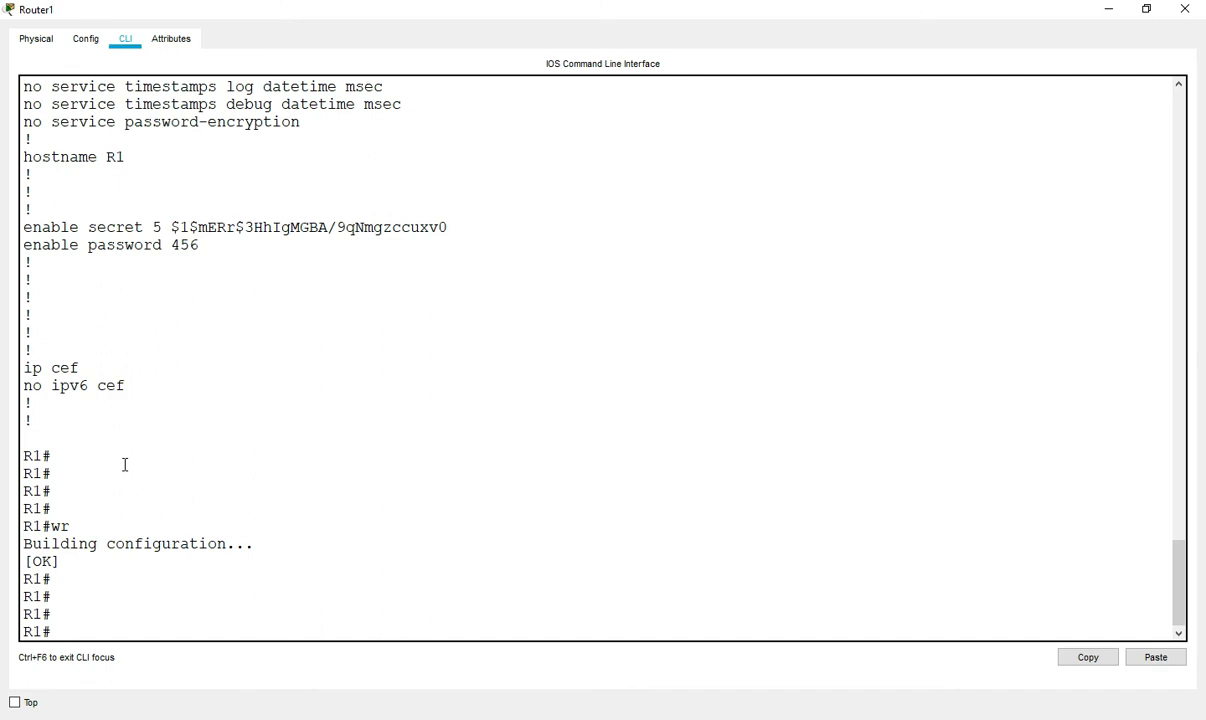
{"action": "left_click_drag", "start_coordinate": [85, 147], "coordinate": [334, 251]}
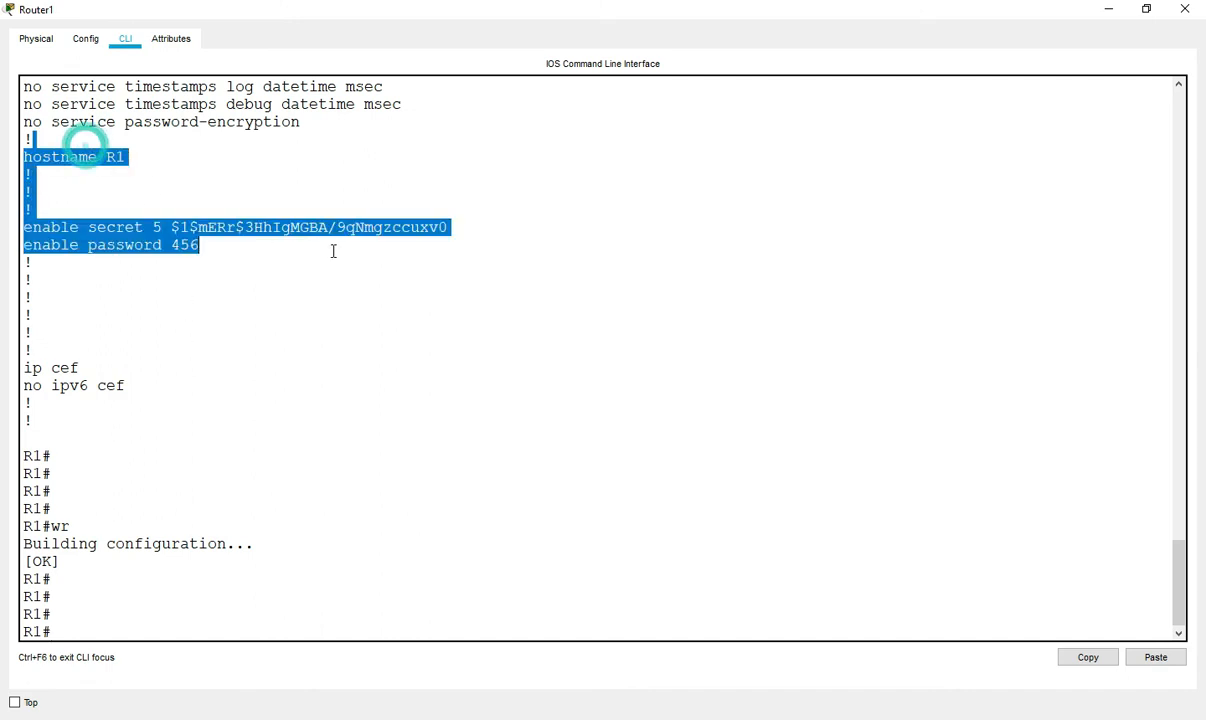
{"action": "left_click_drag", "start_coordinate": [63, 521], "coordinate": [196, 555]}
{"action": "key", "text": "Return"}
{"action": "key", "text": "Return"}
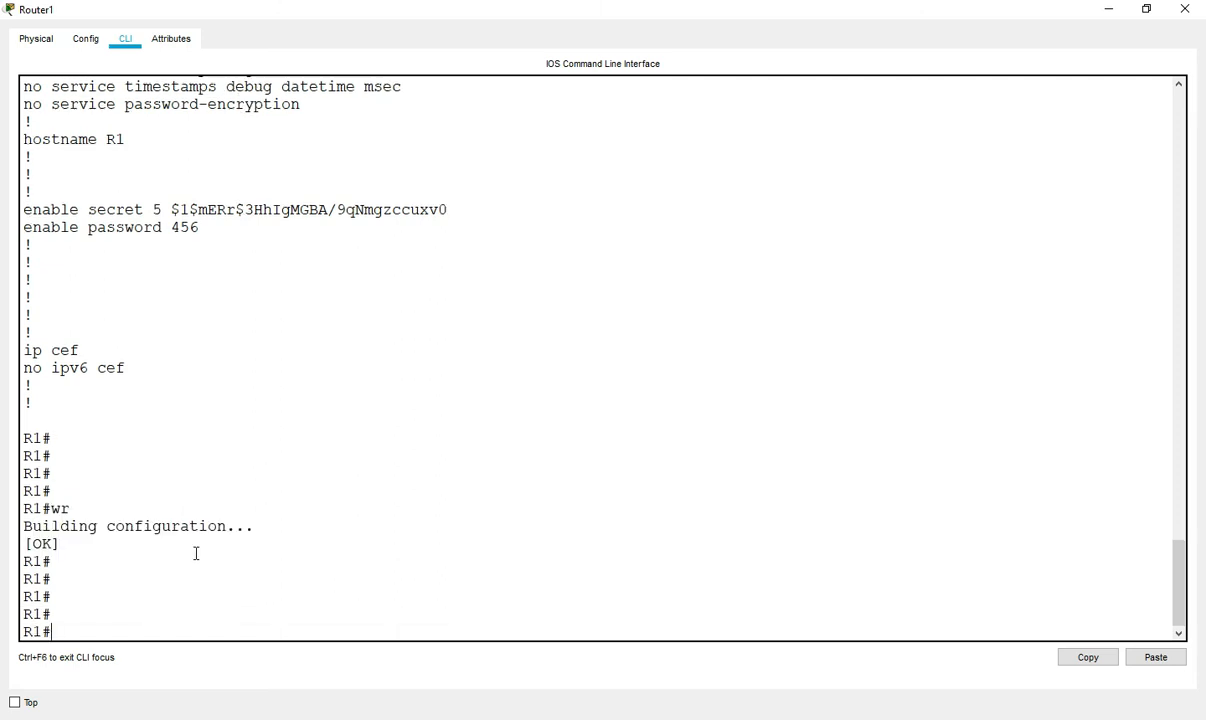
- Page through show startup-config to confirm no enable passwords remain
{"action": "type", "text": "sh"}
{"action": "key", "text": "Tab"}
{"action": "type", "text": "start"}
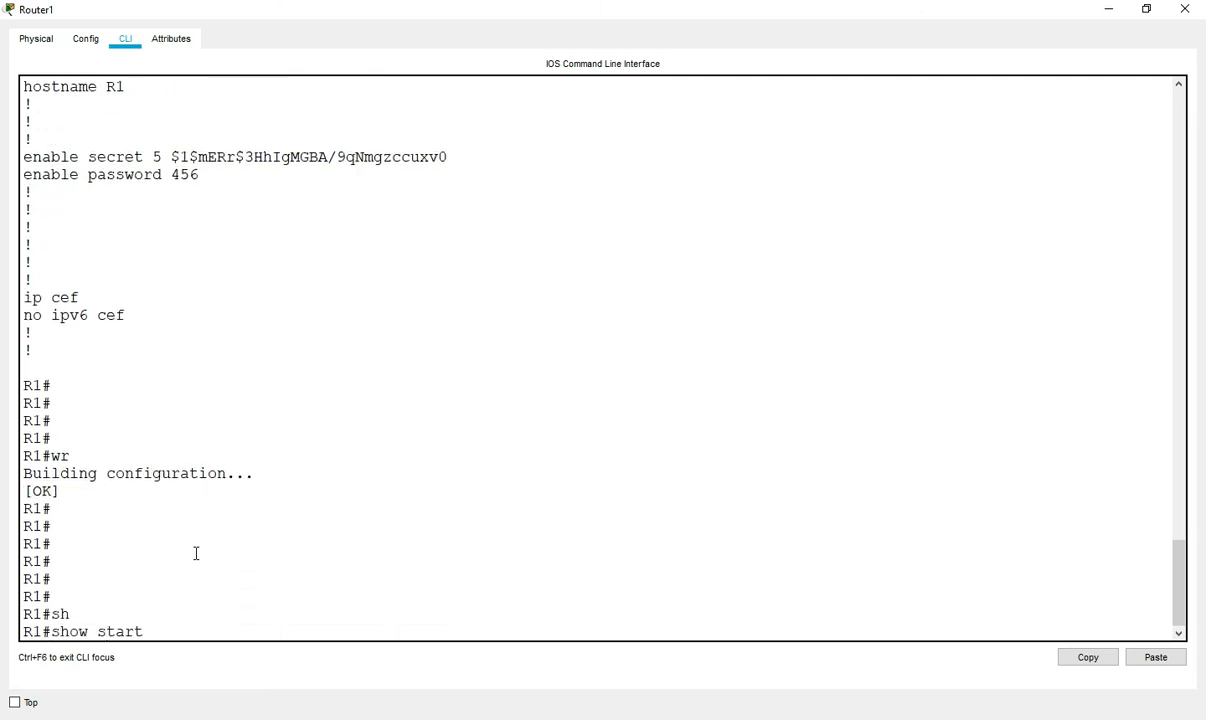
{"action": "key", "text": "Tab"}
{"action": "key", "text": "Return"}
{"action": "key", "text": "Return"}
{"action": "key", "text": "Return"}
{"action": "key", "text": "Return"}
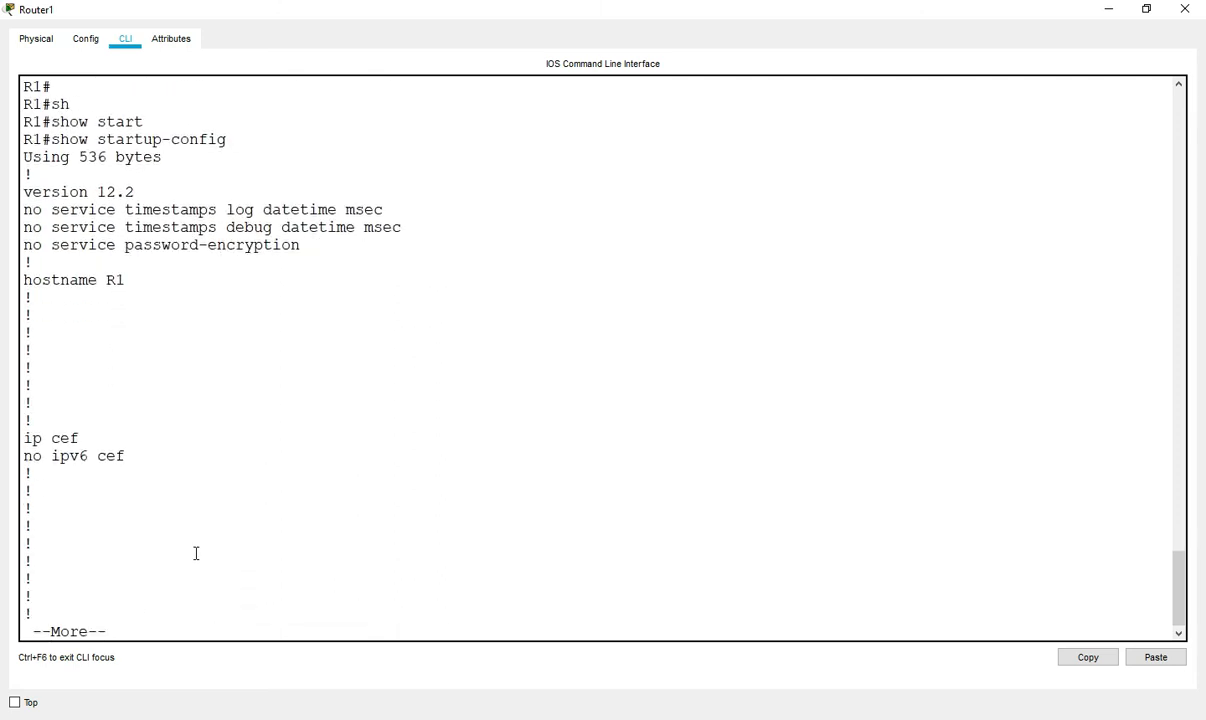
{"action": "key", "text": "Return"}
{"action": "key", "text": "Return"}
{"action": "key", "text": "Return"}
{"action": "key", "text": "Return"}
{"action": "key", "text": "Return"}
{"action": "key", "text": "Return"}
{"action": "key", "text": "Return"}
{"action": "key", "text": "Return"}
{"action": "key", "text": "Return"}
{"action": "key", "text": "Return"}
{"action": "key", "text": "Return"}
{"action": "key", "text": "Return"}
{"action": "key", "text": "Return"}
{"action": "key", "text": "Return"}
{"action": "key", "text": "Return"}
{"action": "key", "text": "Return"}
{"action": "key", "text": "Return"}
{"action": "key", "text": "Return"}
{"action": "key", "text": "Return"}
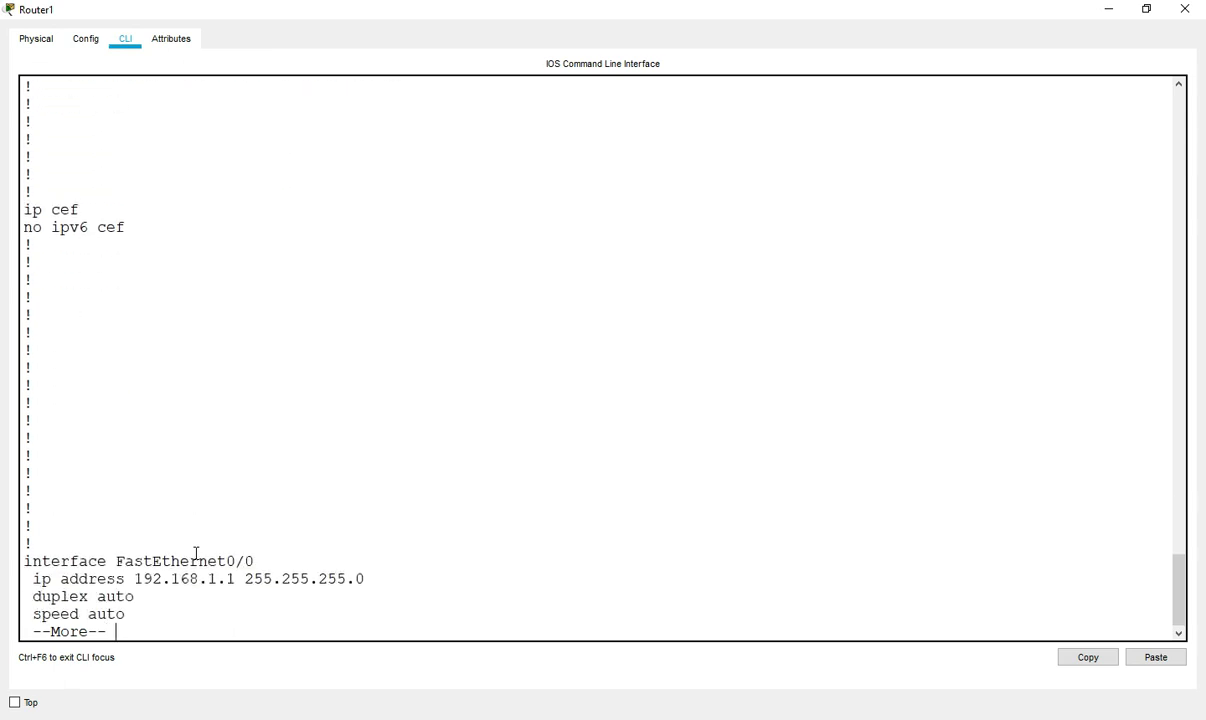
{"action": "key", "text": "Return"}
{"action": "key", "text": "Return"}
{"action": "key", "text": "Return"}
{"action": "key", "text": "Return"}
{"action": "key", "text": "Return"}
{"action": "key", "text": "Return"}
{"action": "key", "text": "Return"}
{"action": "key", "text": "Return"}
{"action": "key", "text": "Return"}
{"action": "key", "text": "Return"}
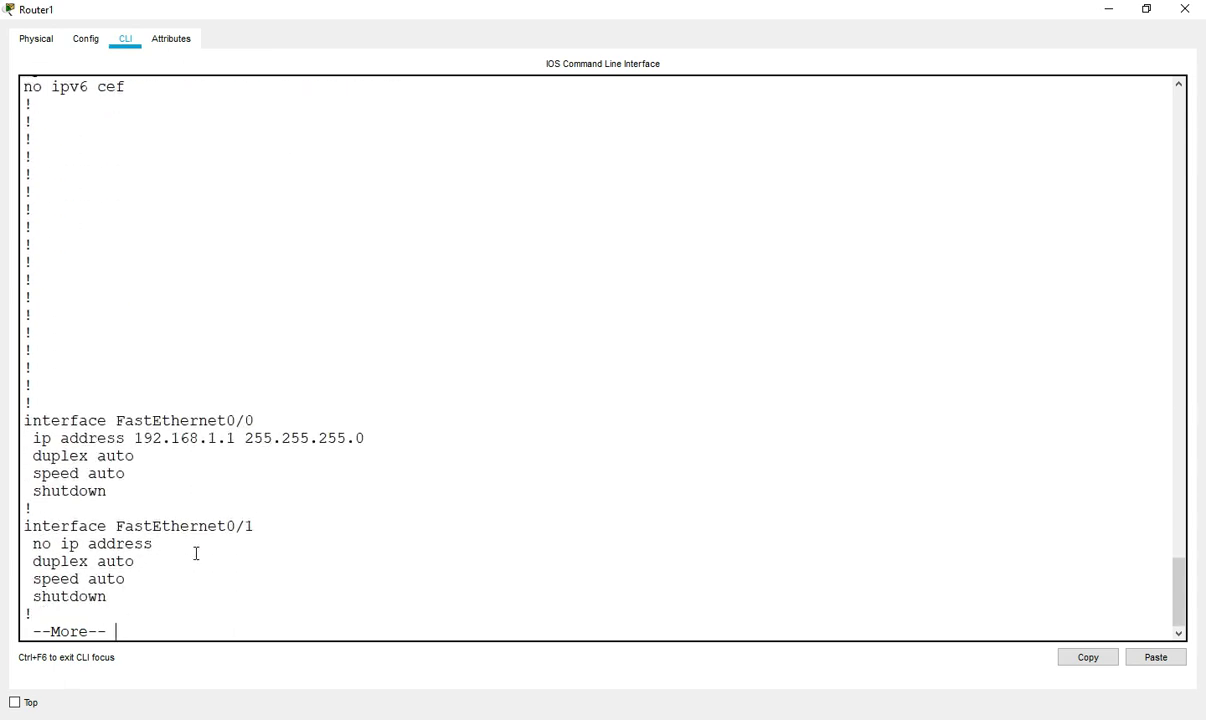
{"action": "key", "text": "Return"}
{"action": "key", "text": "Return"}
{"action": "key", "text": "Return"}
{"action": "key", "text": "Return"}
{"action": "key", "text": "Return"}
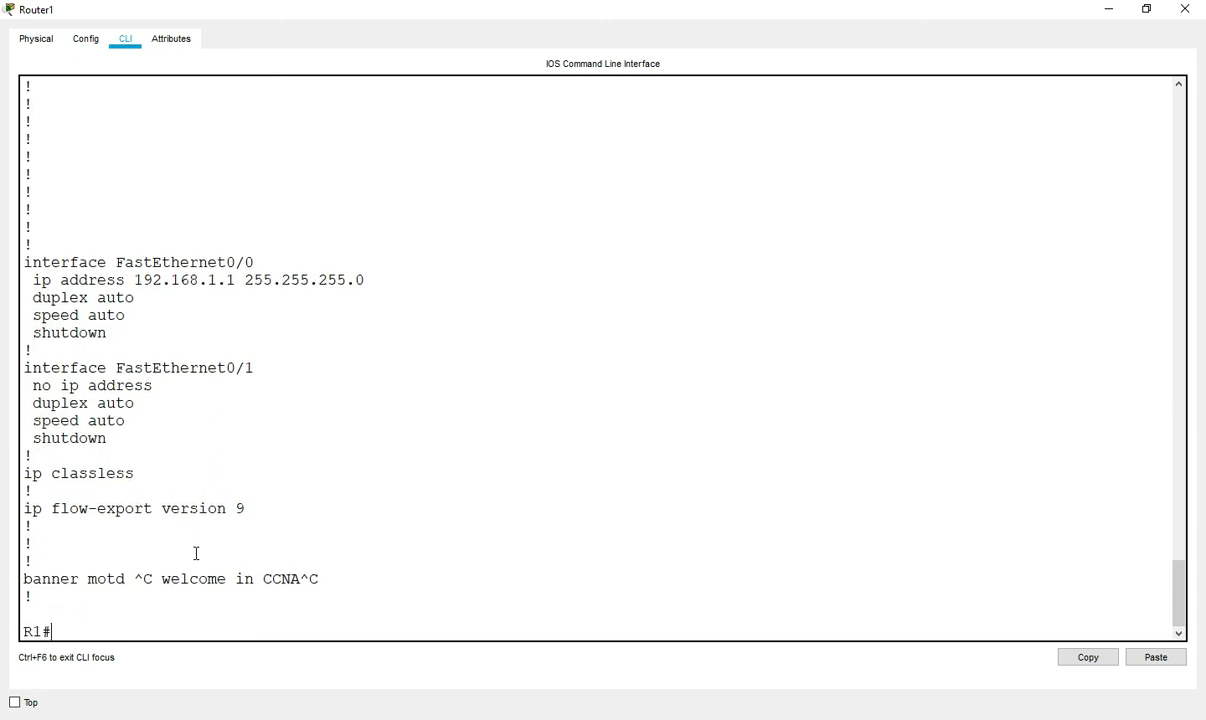
- Set R1's configuration register to 0x2102 in global configuration mode
{"action": "type", "text": "config"}
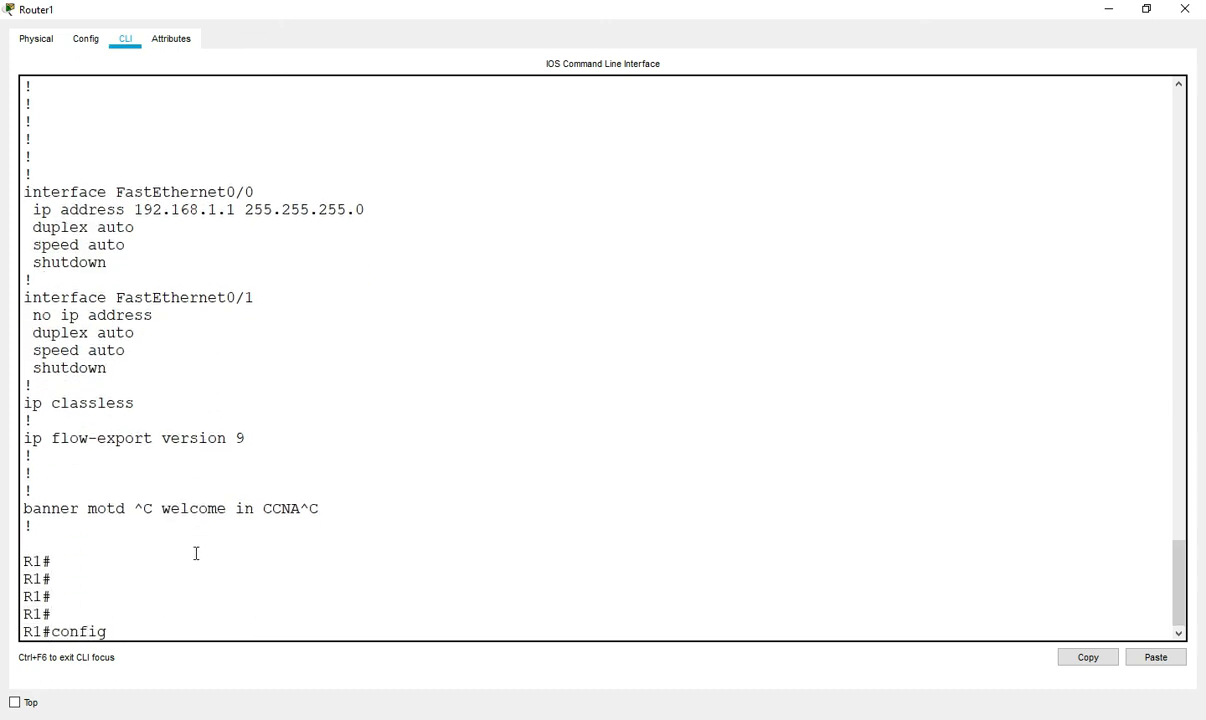
{"action": "key", "text": "Return"}
{"action": "key", "text": "Return"}
{"action": "key", "text": "Return"}
{"action": "key", "text": "Return"}
{"action": "type", "text": "con"}
{"action": "key", "text": "Tab"}
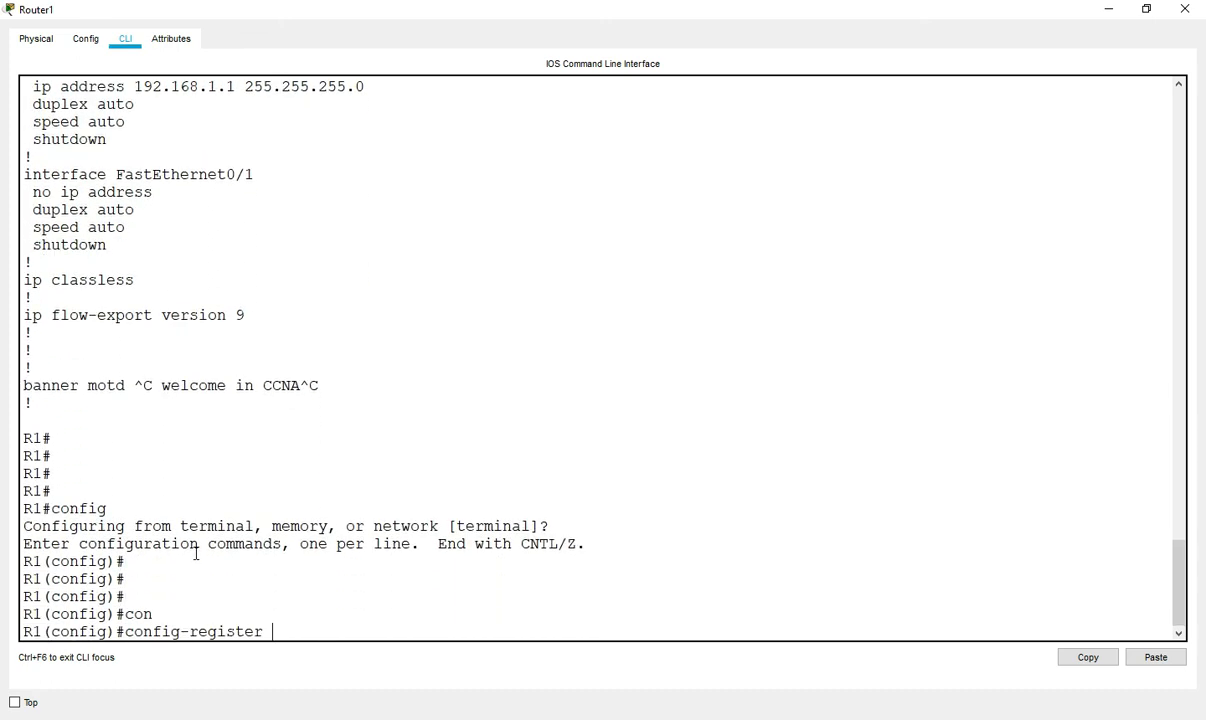
{"action": "type", "text": "0x2102"}
{"action": "key", "text": "Return"}
{"action": "key", "text": "Return"}
{"action": "key", "text": "Return"}
{"action": "key", "text": "Return"}
{"action": "key", "text": "ctrl+z"}
{"action": "key", "text": "Return"}
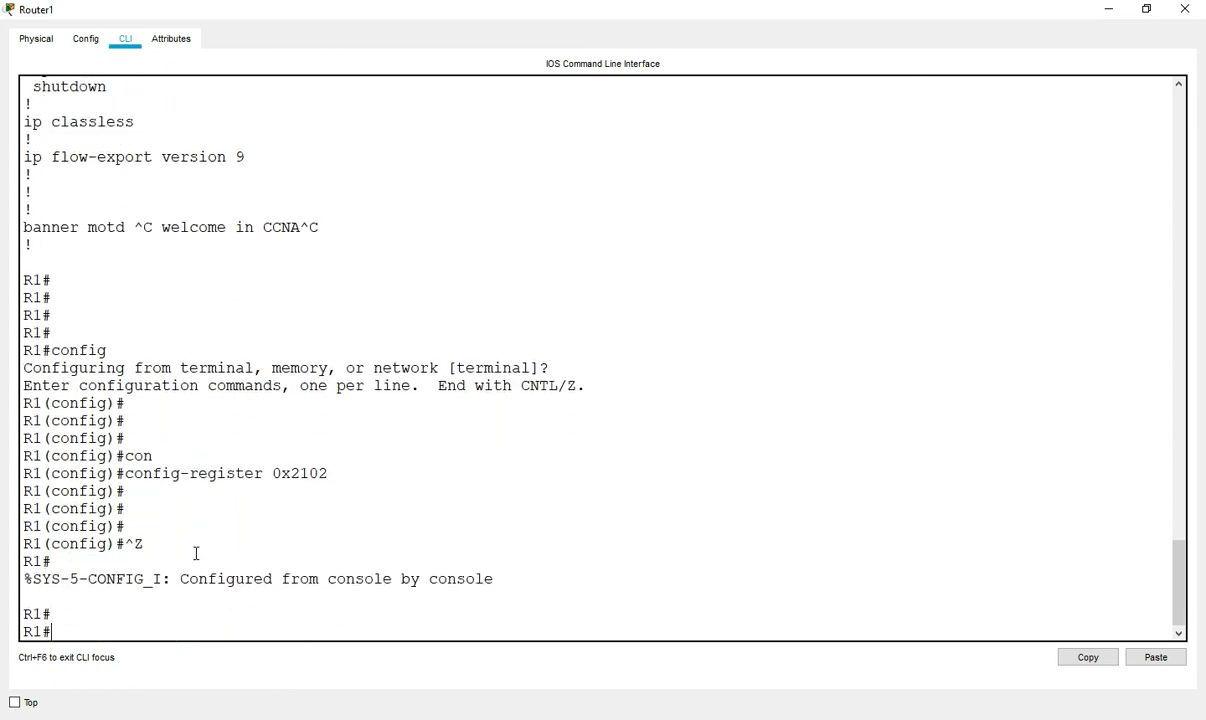
- Run show version on R1, correcting a mistyped command first
{"action": "key", "text": "Return"}
{"action": "type", "text": "sg"}
{"action": "key", "text": "Tab"}
{"action": "type", "text": "ve"}
{"action": "key", "text": "Tab"}
{"action": "key", "text": "BackSpace"}
{"action": "key", "text": "BackSpace"}
{"action": "key", "text": "BackSpace"}
{"action": "key", "text": "BackSpace"}
{"action": "type", "text": "sh"}
{"action": "key", "text": "Tab"}
{"action": "type", "text": "ver"}
{"action": "key", "text": "Tab"}
{"action": "key", "text": "Return"}
{"action": "key", "text": "space"}
{"action": "key", "text": "Return"}
{"action": "key", "text": "Return"}
{"action": "key", "text": "Return"}
{"action": "key", "text": "Return"}
{"action": "key", "text": "Return"}
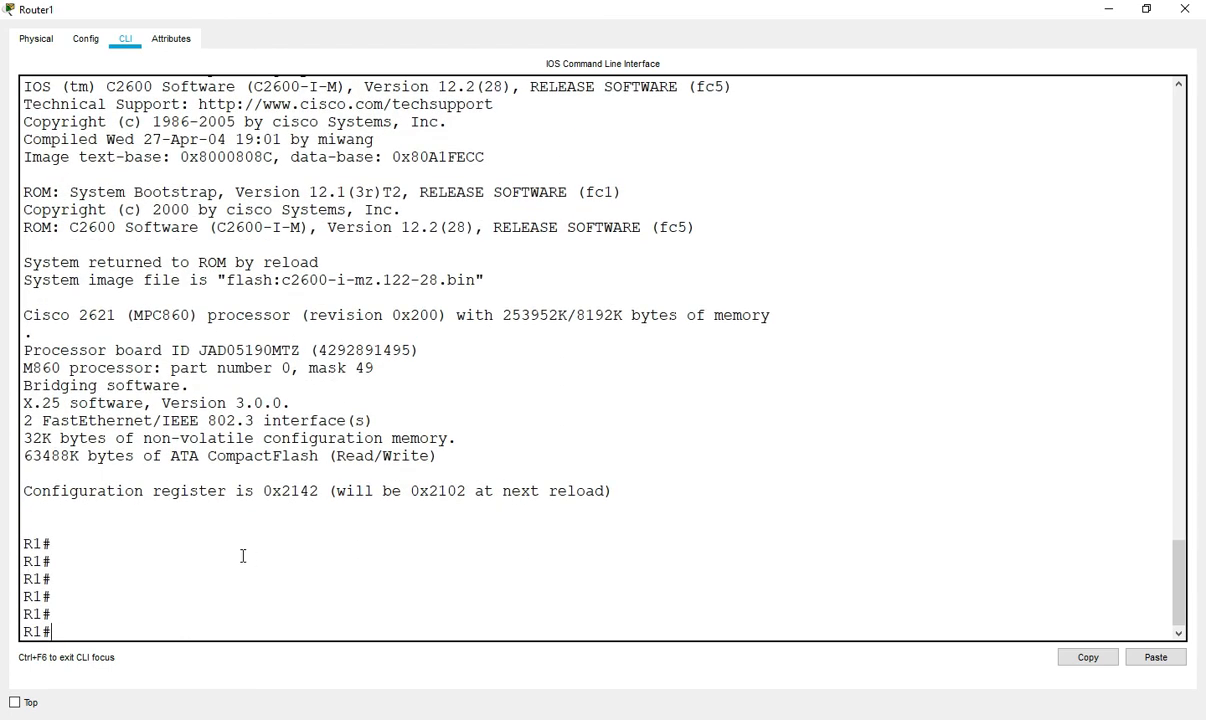
- Highlight the register line: 0x2142 now, changing to 0x2102 at next reload
{"action": "left_click_drag", "start_coordinate": [281, 491], "coordinate": [588, 497]}
{"action": "left_click", "coordinate": [412, 492]}
{"action": "left_click", "coordinate": [439, 491]}
{"action": "left_click", "coordinate": [439, 491]}
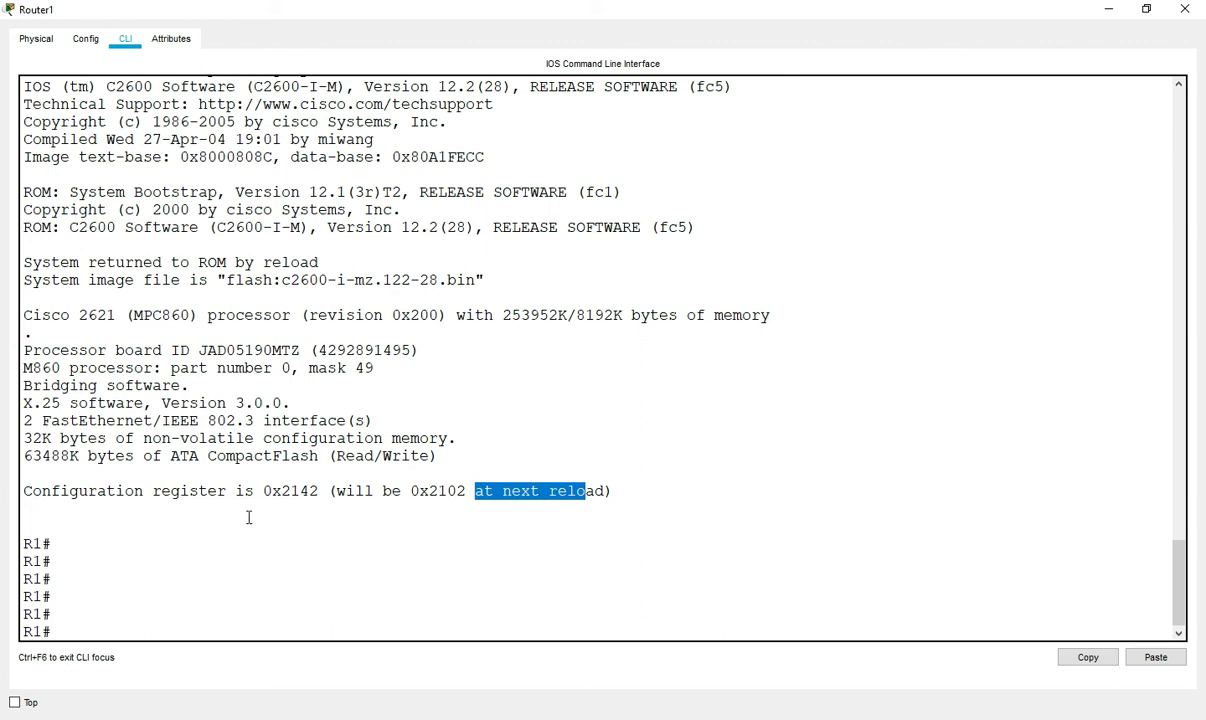
{"action": "left_click", "coordinate": [110, 504]}
{"action": "left_click_drag", "start_coordinate": [412, 491], "coordinate": [469, 494]}
{"action": "left_click", "coordinate": [468, 488]}
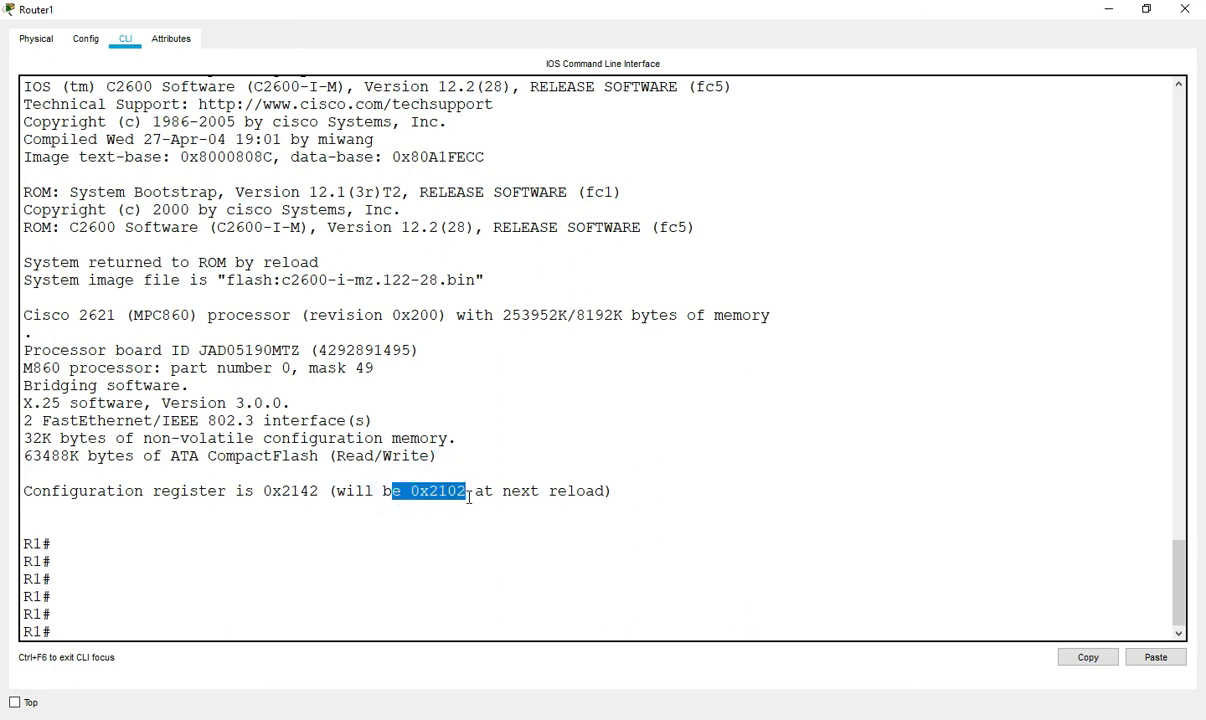
{"action": "key", "text": "Return"}
{"action": "key", "text": "Return"}
{"action": "key", "text": "Return"}
{"action": "key", "text": "Return"}
- Reload R1, answering y to save the modified configuration, and return to the console after boot
{"action": "type", "text": "reload"}
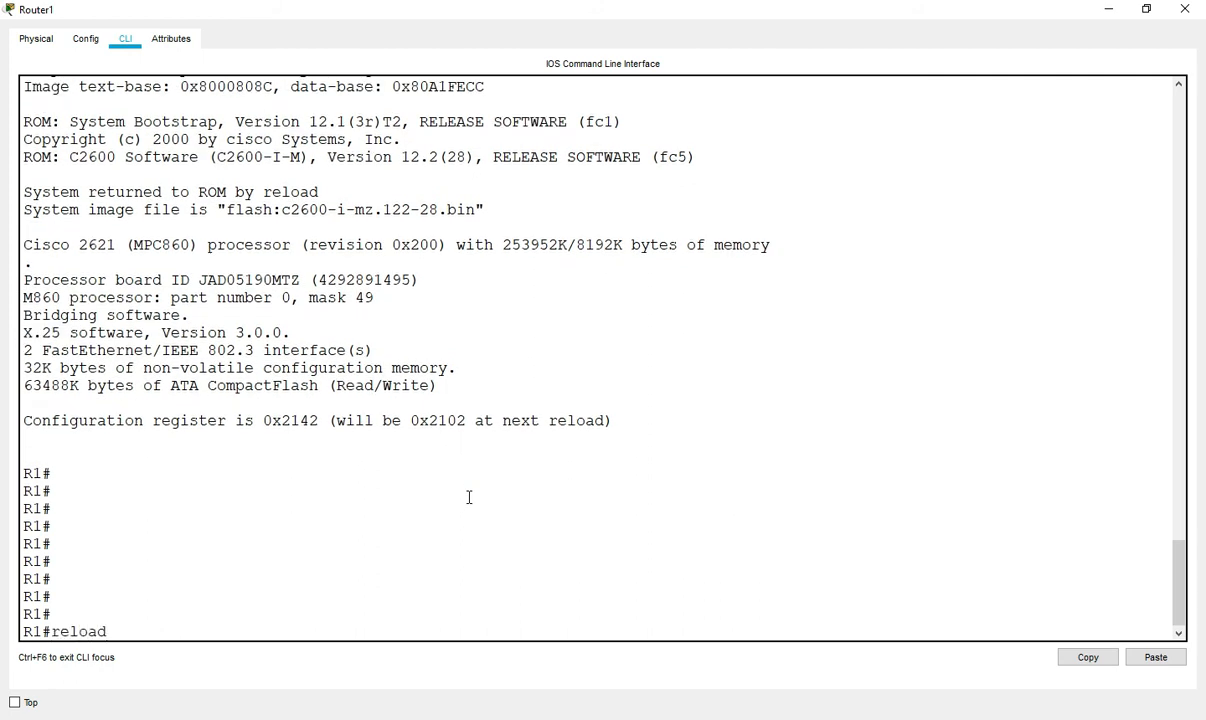
{"action": "key", "text": "Return"}
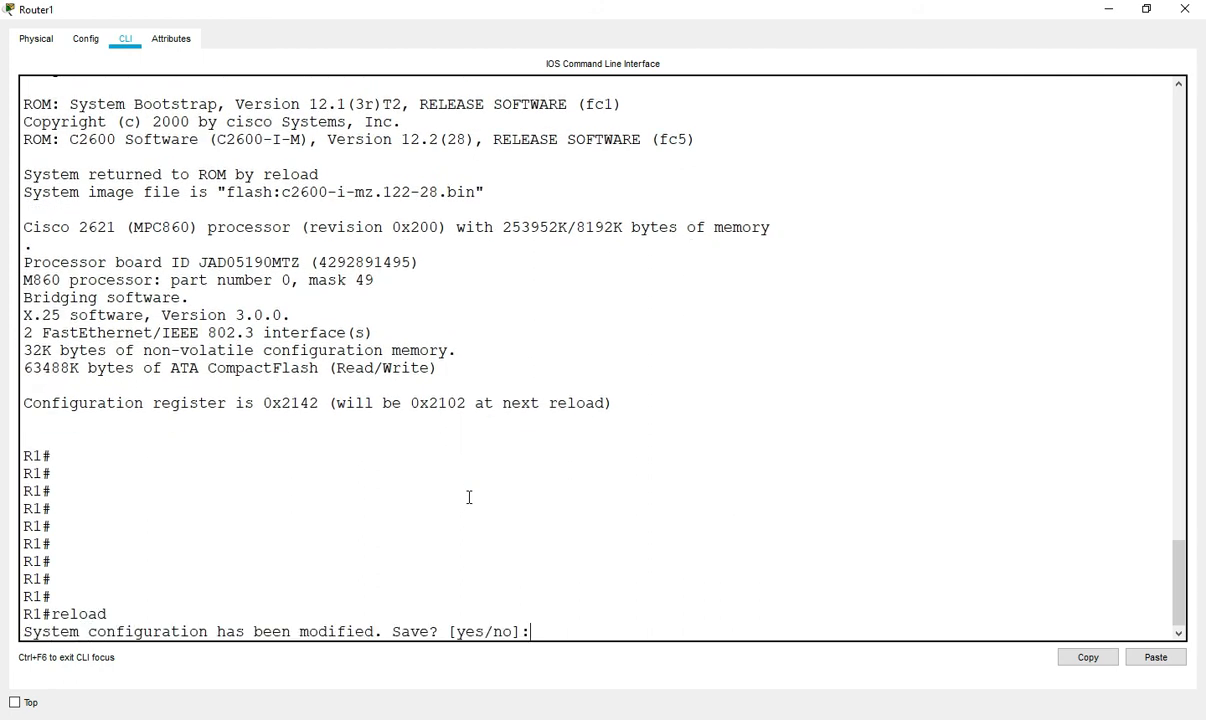
{"action": "type", "text": "y"}
{"action": "key", "text": "Return"}
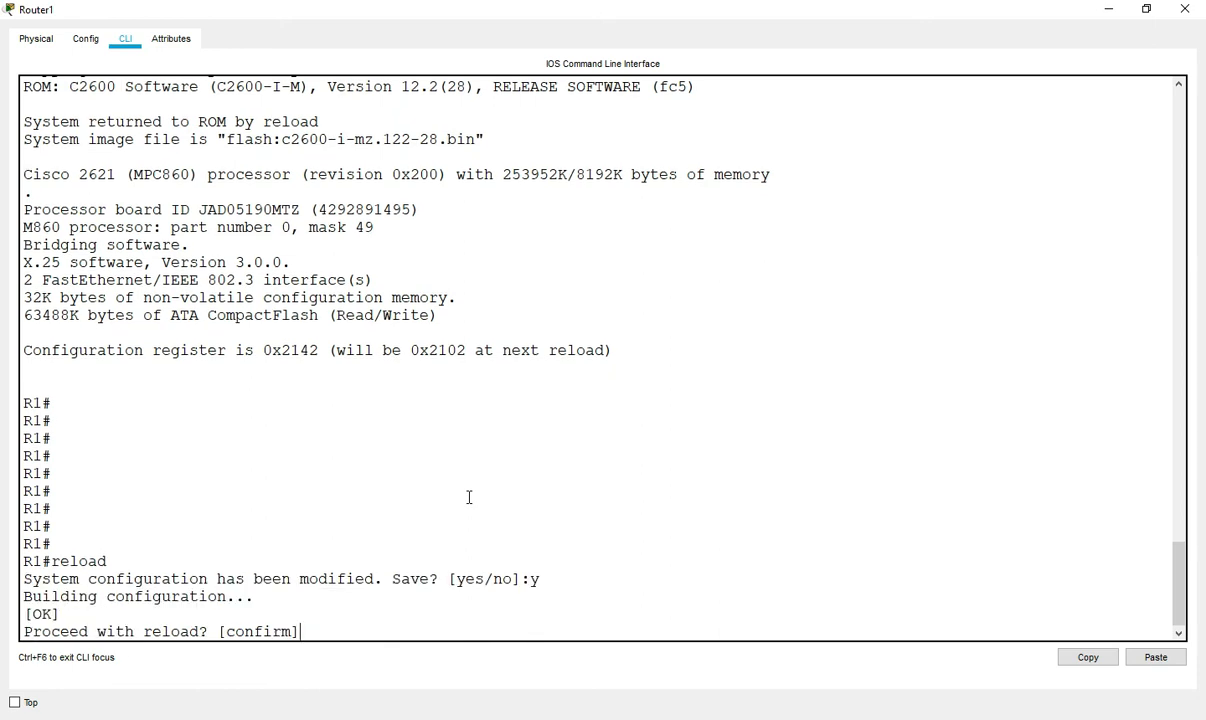
{"action": "key", "text": "Return"}
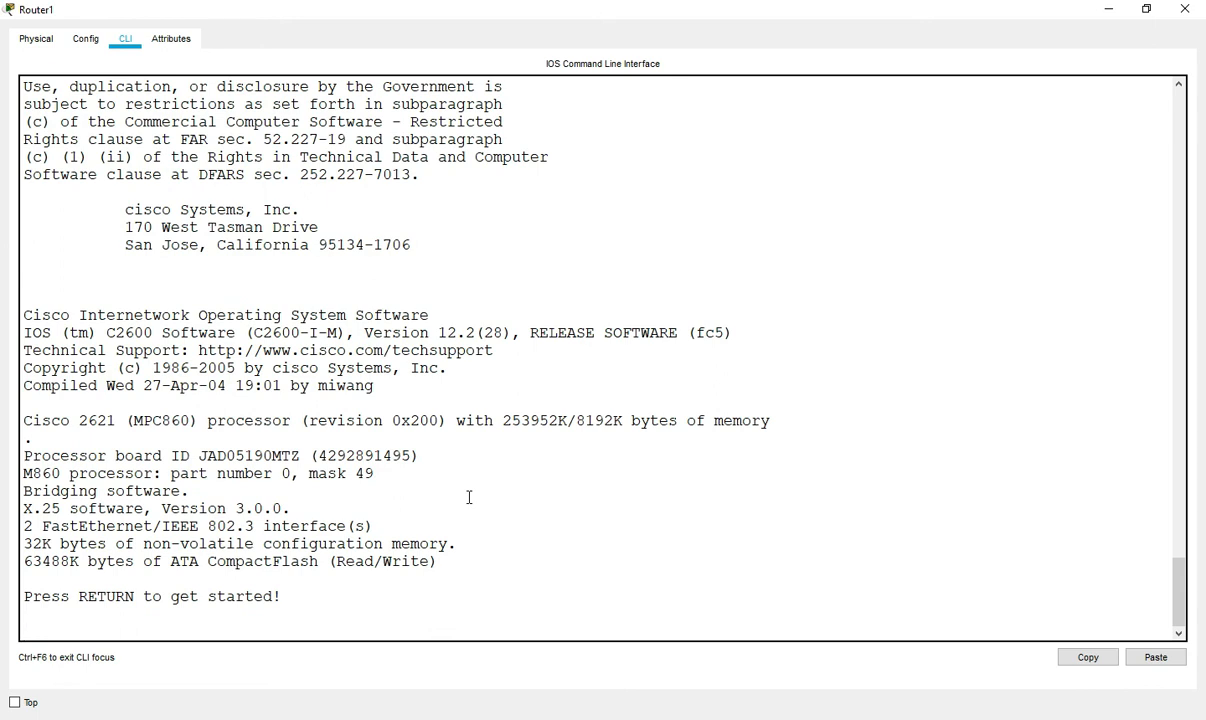
{"action": "key", "text": "Return"}
{"action": "key", "text": "Return"}
{"action": "key", "text": "Return"}
{"action": "key", "text": "Return"}
{"action": "key", "text": "Return"}
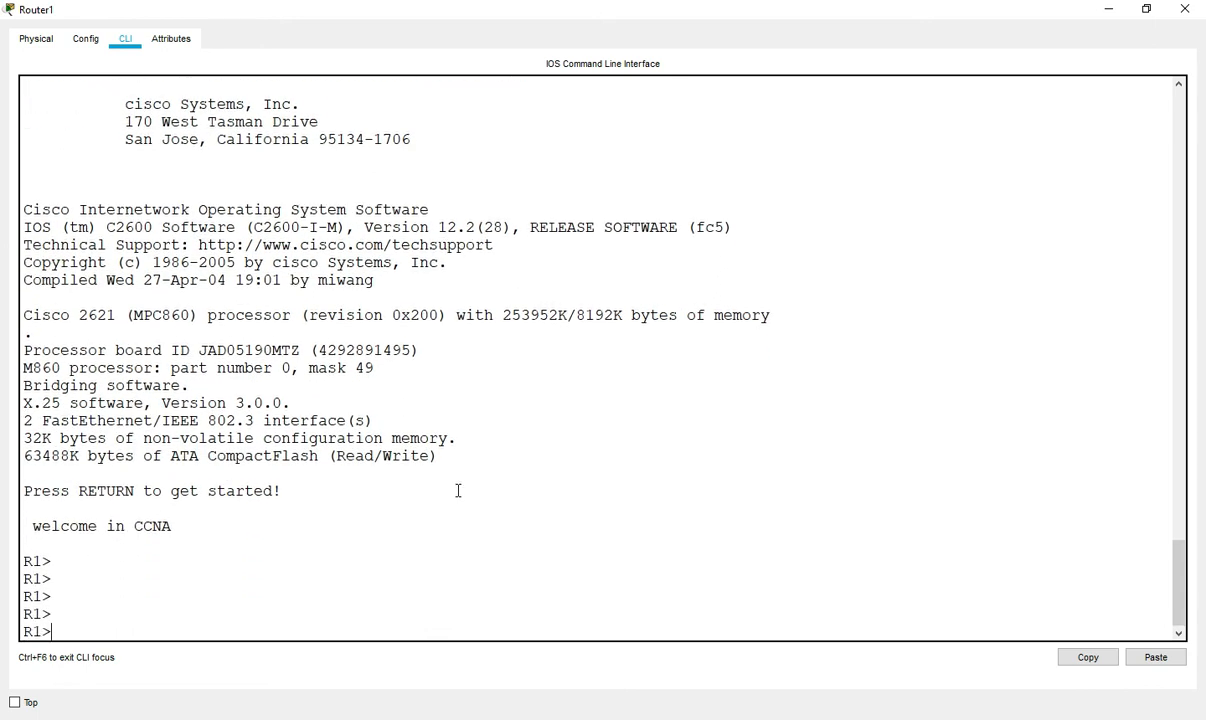
- Note the welcome in CCNA banner and enter privileged mode with enable, no password required
{"action": "left_click_drag", "start_coordinate": [38, 526], "coordinate": [204, 527]}
{"action": "left_click", "coordinate": [25, 584]}
{"action": "key", "text": "Return"}
{"action": "key", "text": "Return"}
{"action": "type", "text": "ena"}
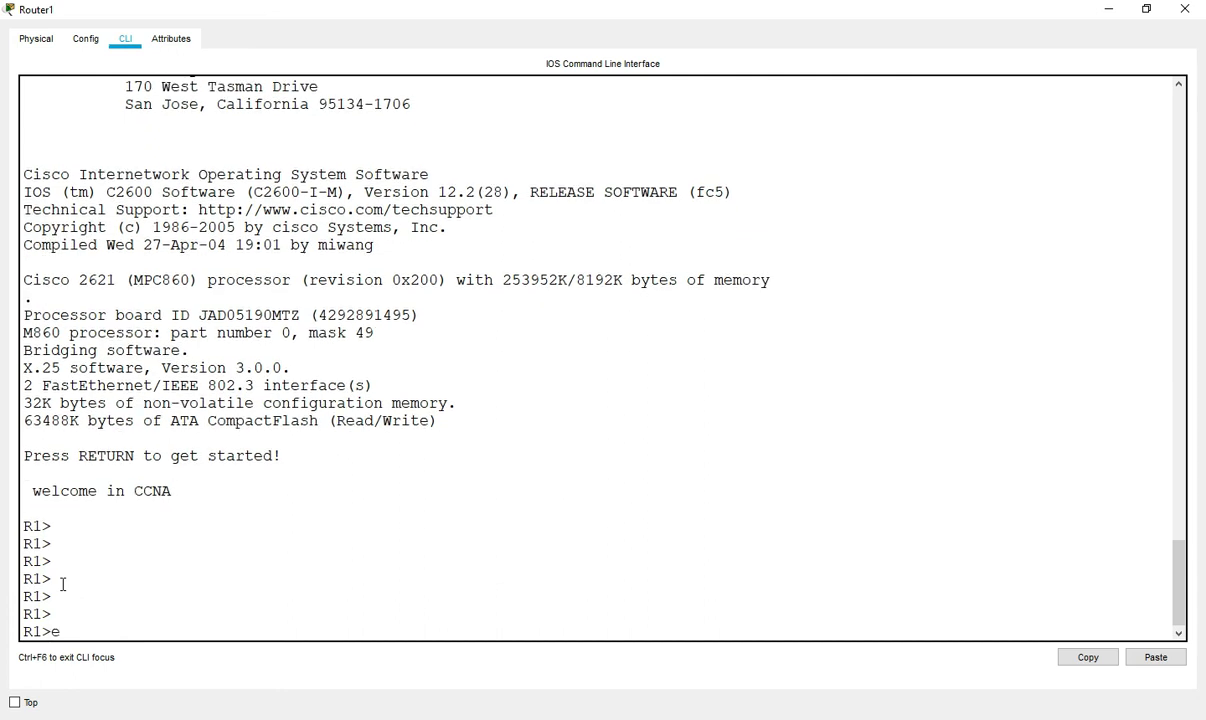
{"action": "key", "text": "Tab"}
{"action": "key", "text": "Return"}
{"action": "key", "text": "Return"}
{"action": "key", "text": "Return"}
- Run show ip interface brief and highlight the interfaces' IP addresses
{"action": "type", "text": "sh"}
{"action": "key", "text": "Tab"}
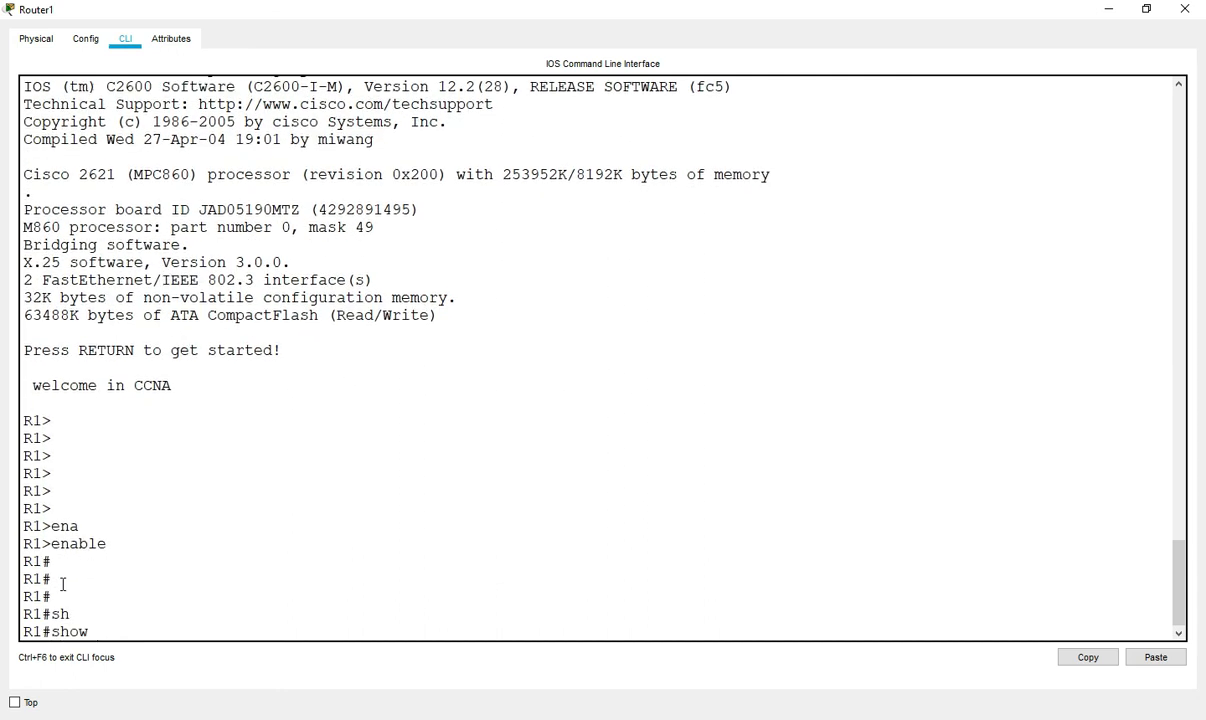
{"action": "type", "text": "ip in"}
{"action": "key", "text": "Tab"}
{"action": "type", "text": "br"}
{"action": "key", "text": "Tab"}
{"action": "key", "text": "Return"}
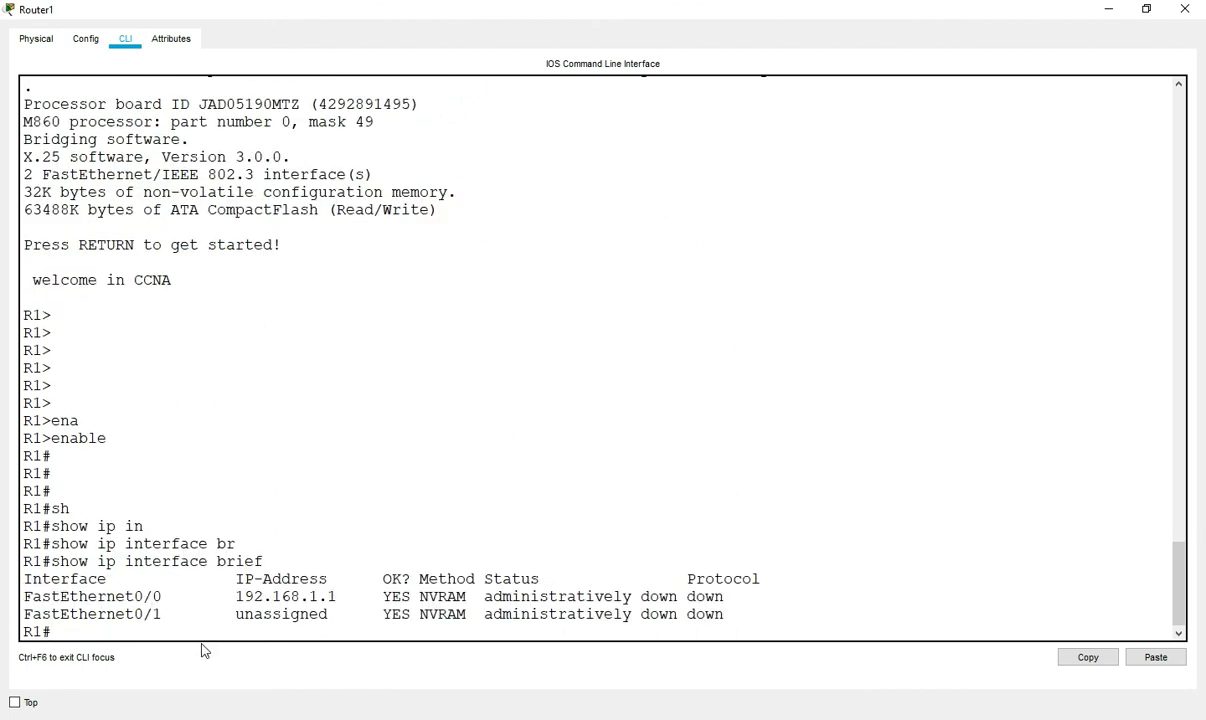
{"action": "left_click_drag", "start_coordinate": [228, 594], "coordinate": [377, 612]}
{"action": "left_click", "coordinate": [378, 604]}
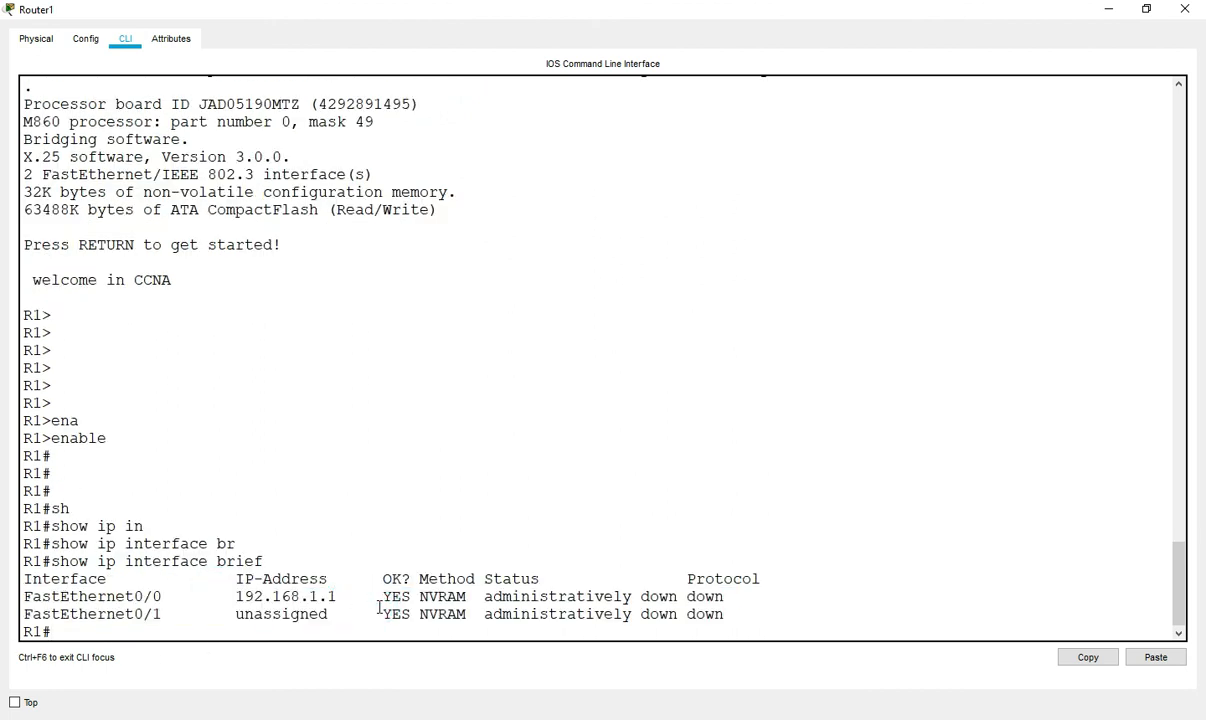